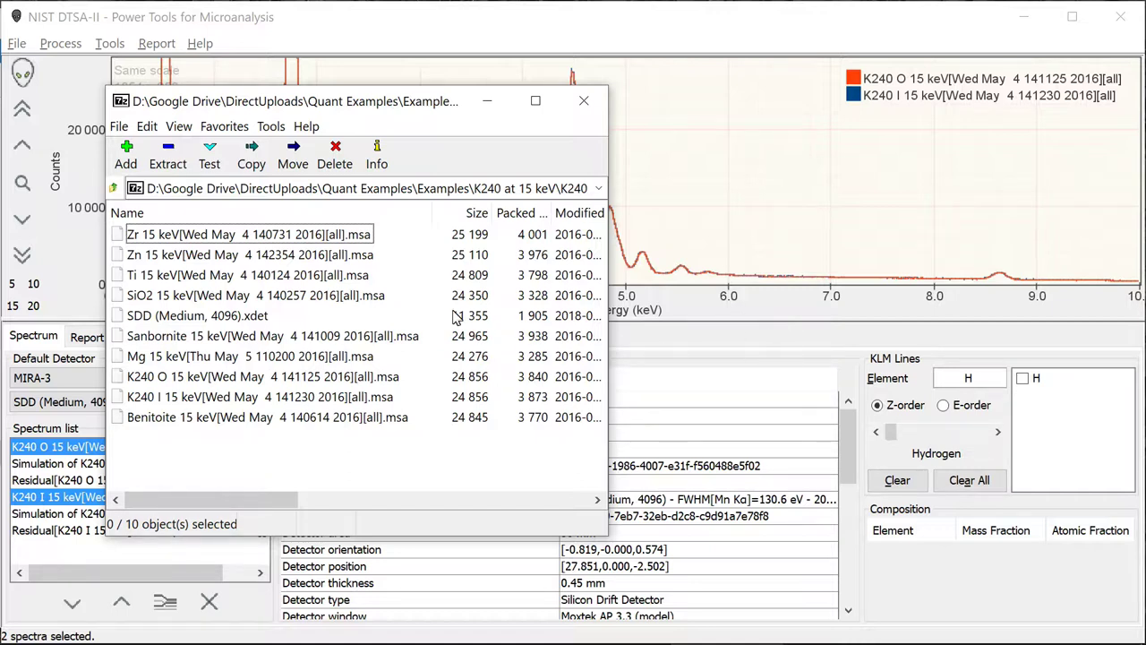
Extract SDD (Medium, 4096).xdet from K240 example.zip to the Desktop with 7-Zip.
{"action": "left_click", "coordinate": [190, 319]}
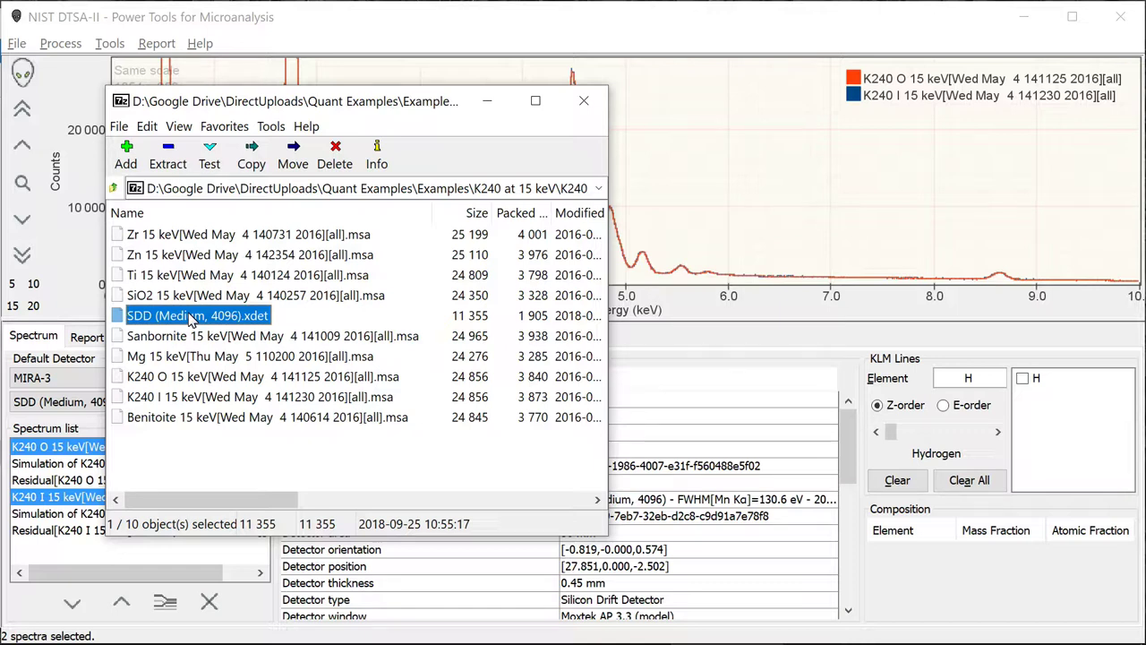
{"action": "left_click", "coordinate": [167, 153]}
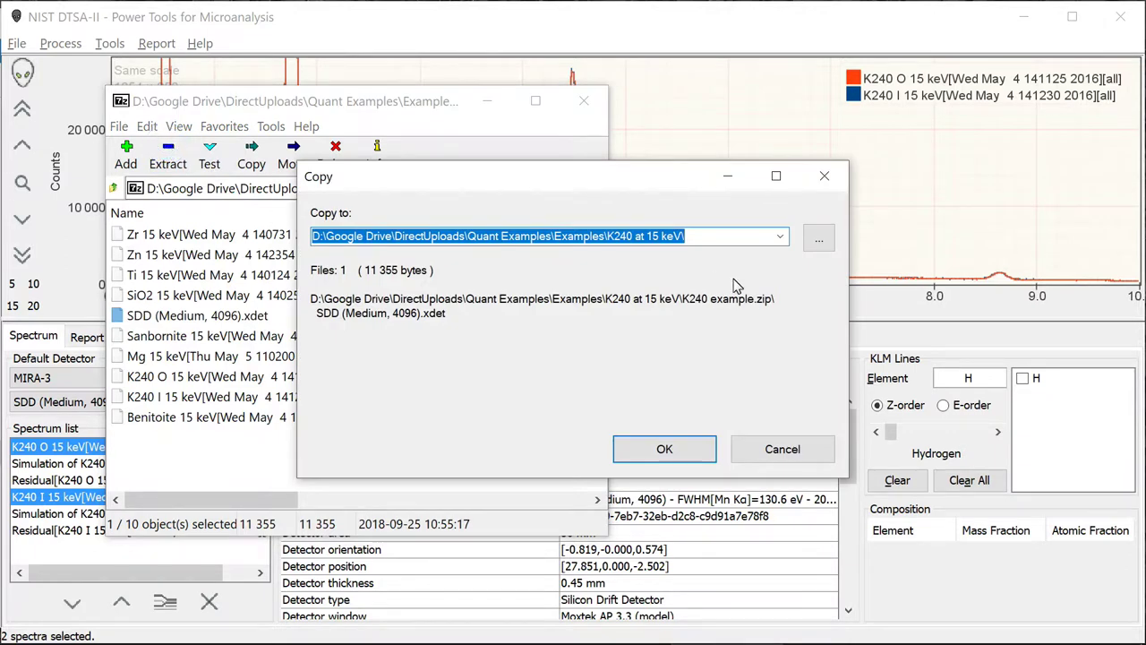
{"action": "left_click", "coordinate": [819, 239]}
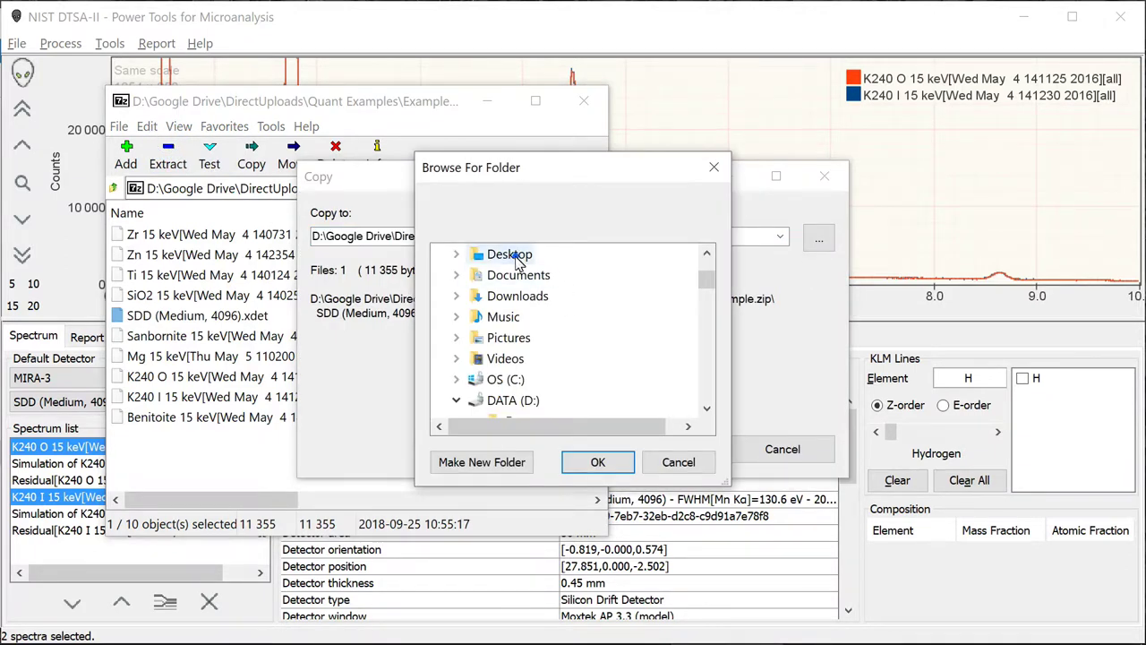
{"action": "left_click", "coordinate": [512, 255]}
{"action": "left_click", "coordinate": [597, 461]}
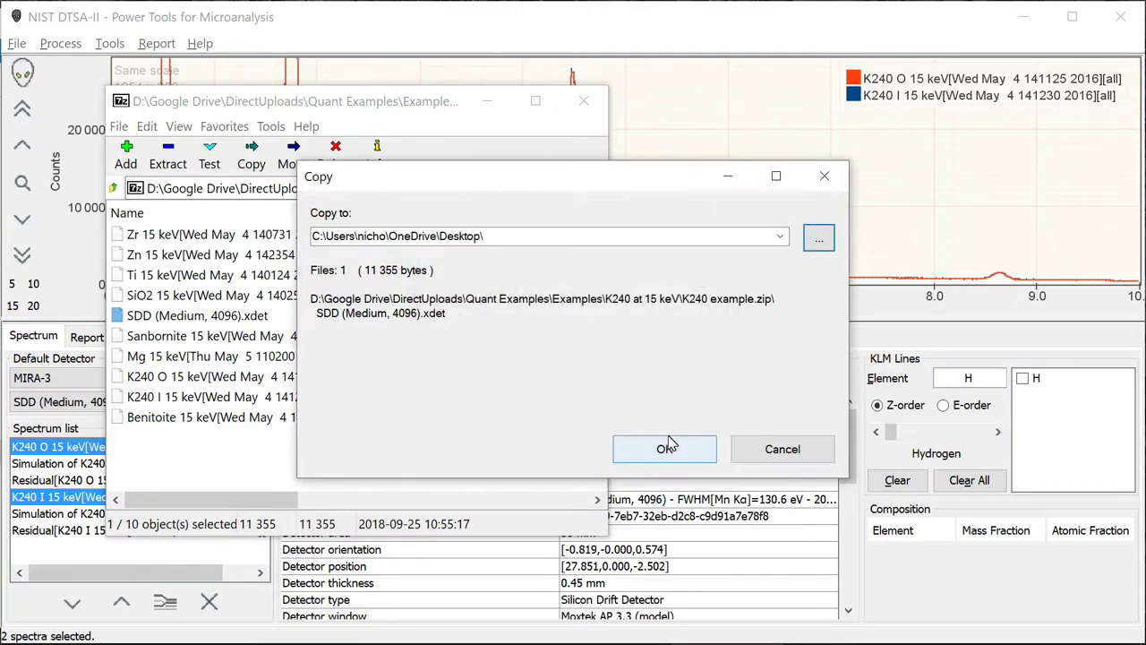
{"action": "left_click", "coordinate": [667, 446]}
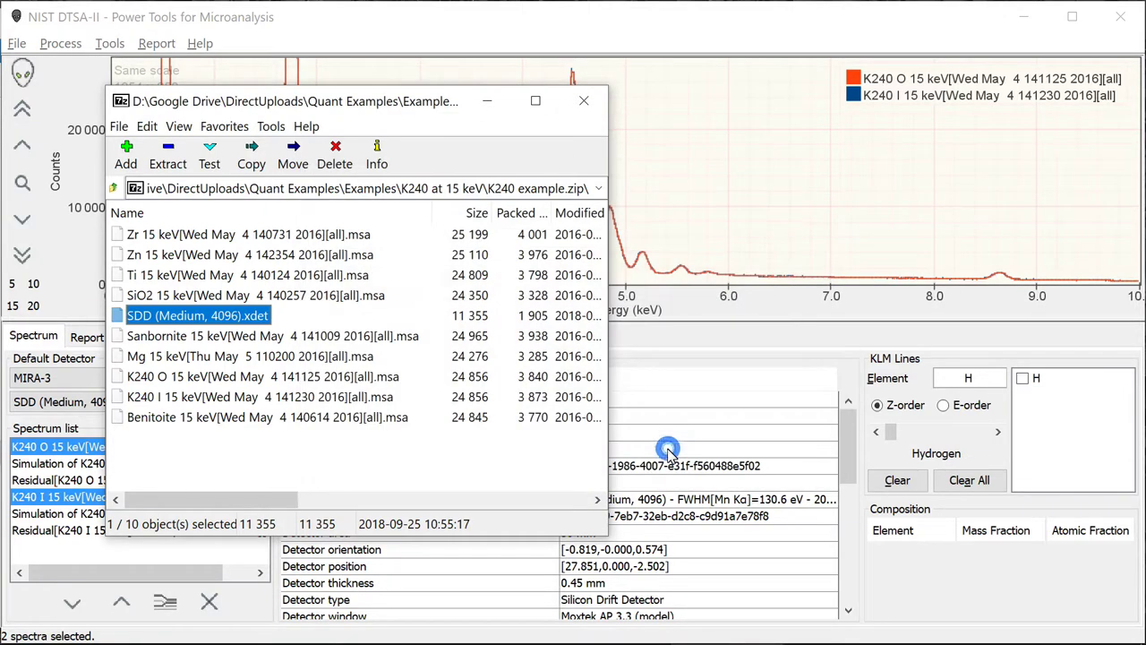
{"action": "left_click", "coordinate": [25, 69]}
{"action": "left_click", "coordinate": [16, 43]}
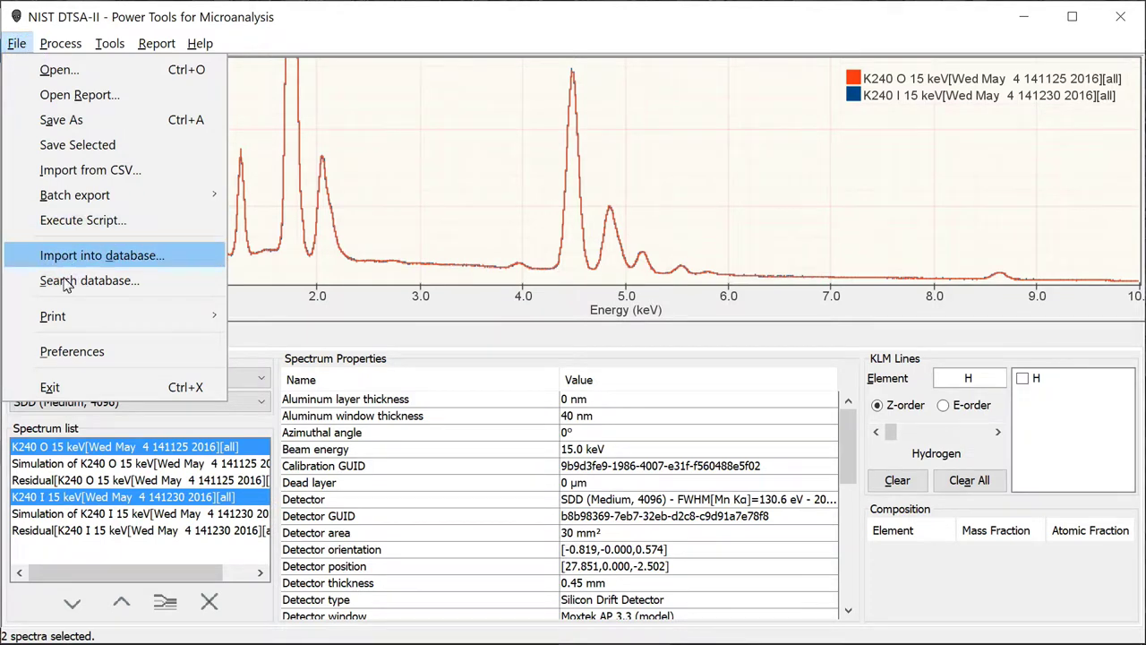
{"action": "left_click", "coordinate": [73, 354]}
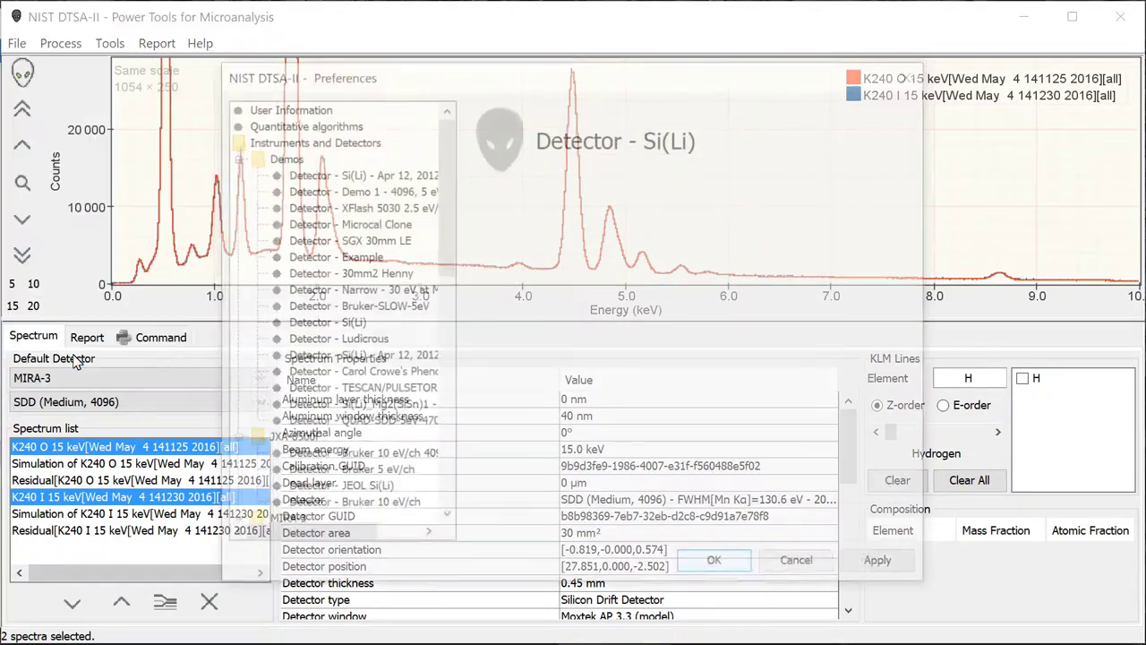
{"action": "left_click", "coordinate": [283, 140]}
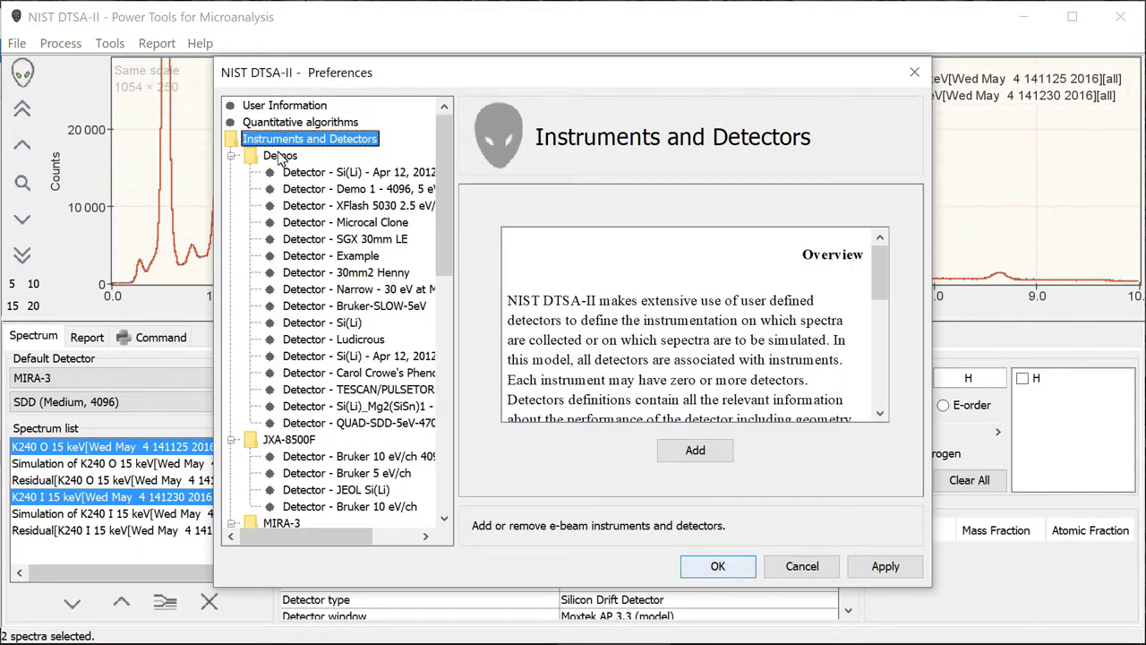
{"action": "left_click", "coordinate": [283, 157]}
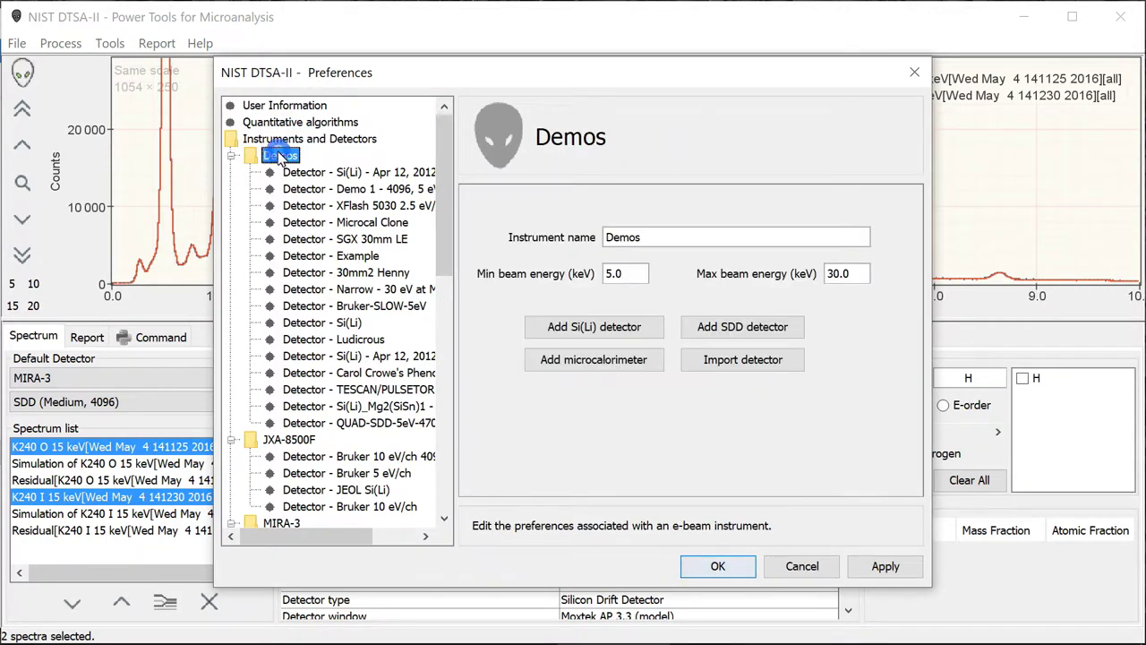
{"action": "left_click", "coordinate": [746, 363]}
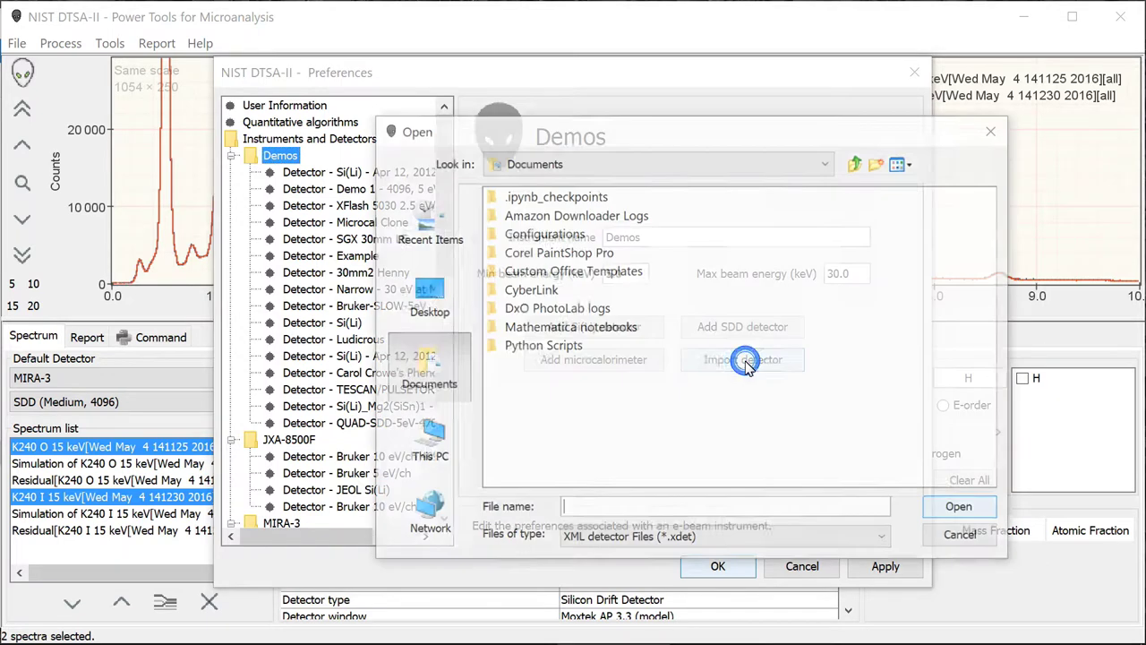
{"action": "left_click", "coordinate": [424, 295]}
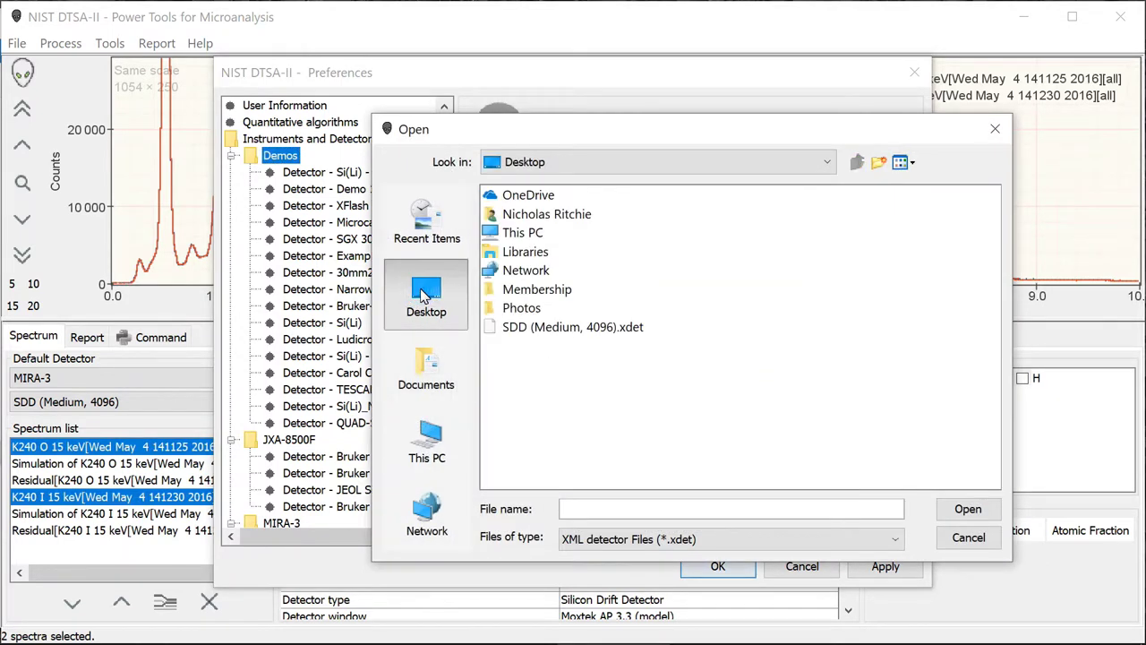
{"action": "left_click", "coordinate": [582, 329]}
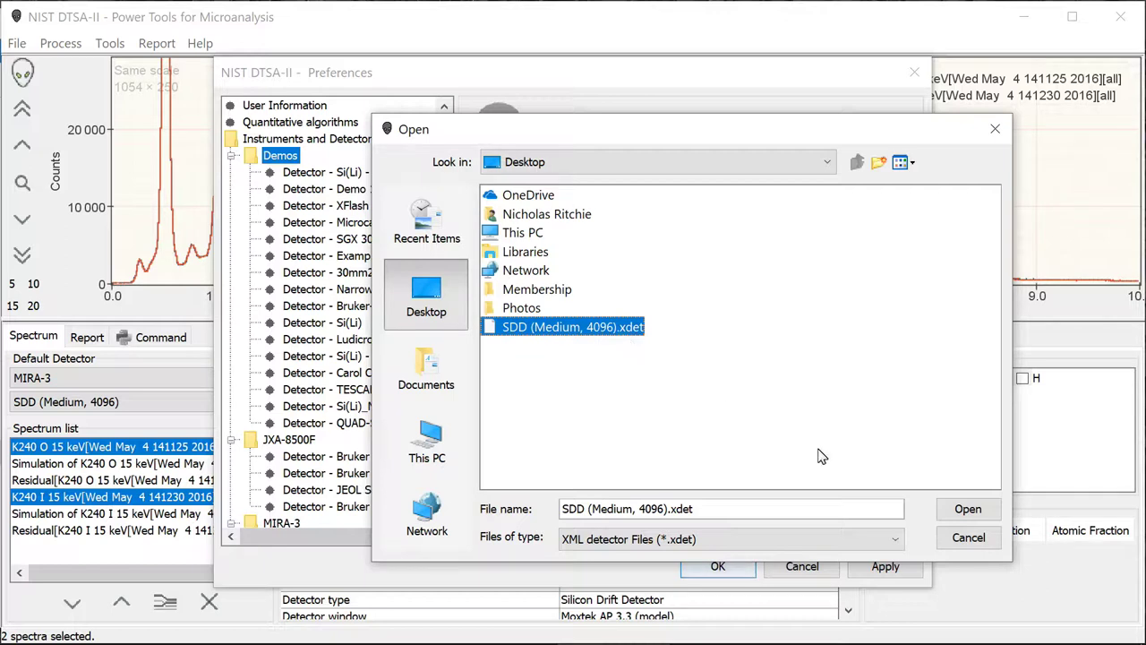
{"action": "left_click", "coordinate": [967, 537]}
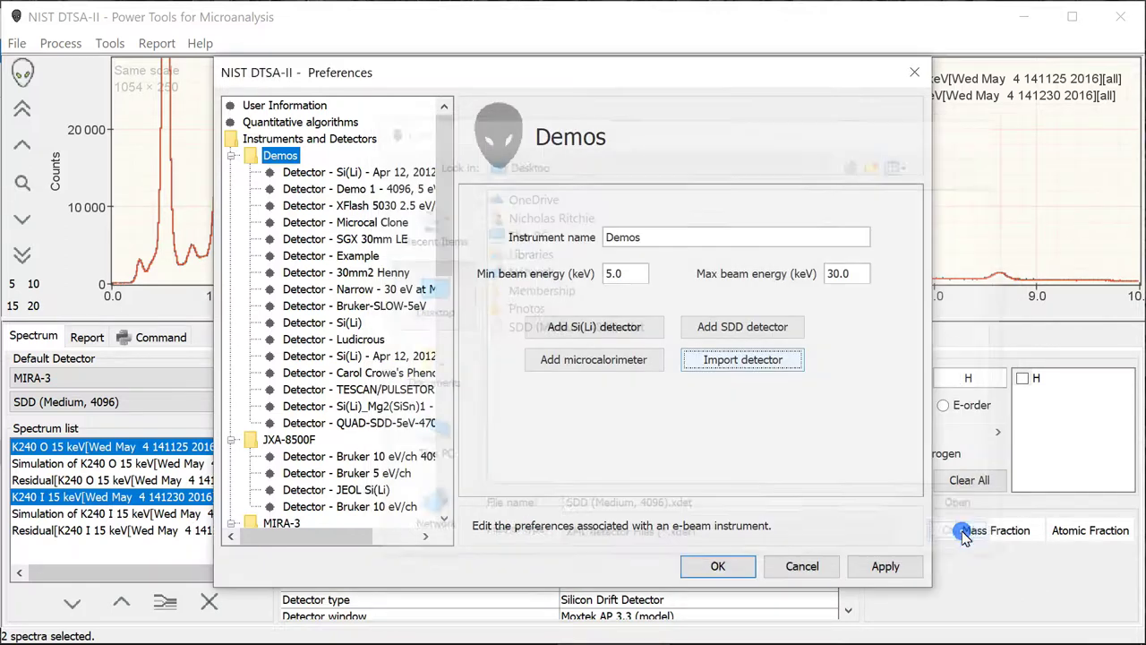
{"action": "left_click", "coordinate": [802, 566]}
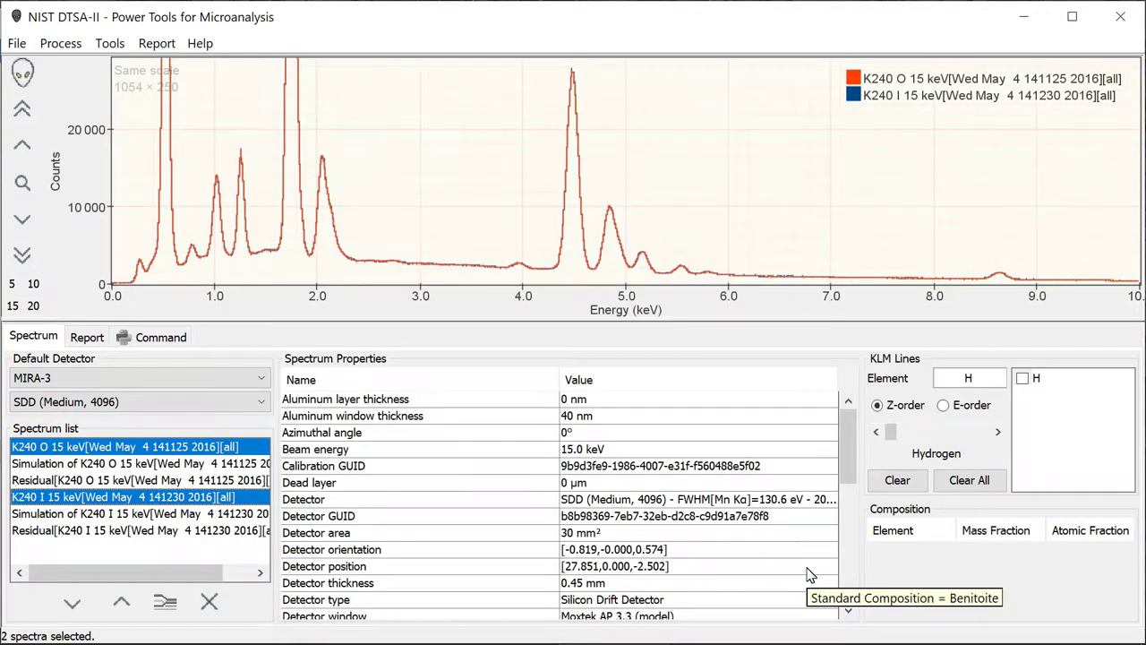
Switch to Notepad++ showing the Benitoite 15 keV .msa spectrum file.
{"action": "key", "text": "alt+Tab"}
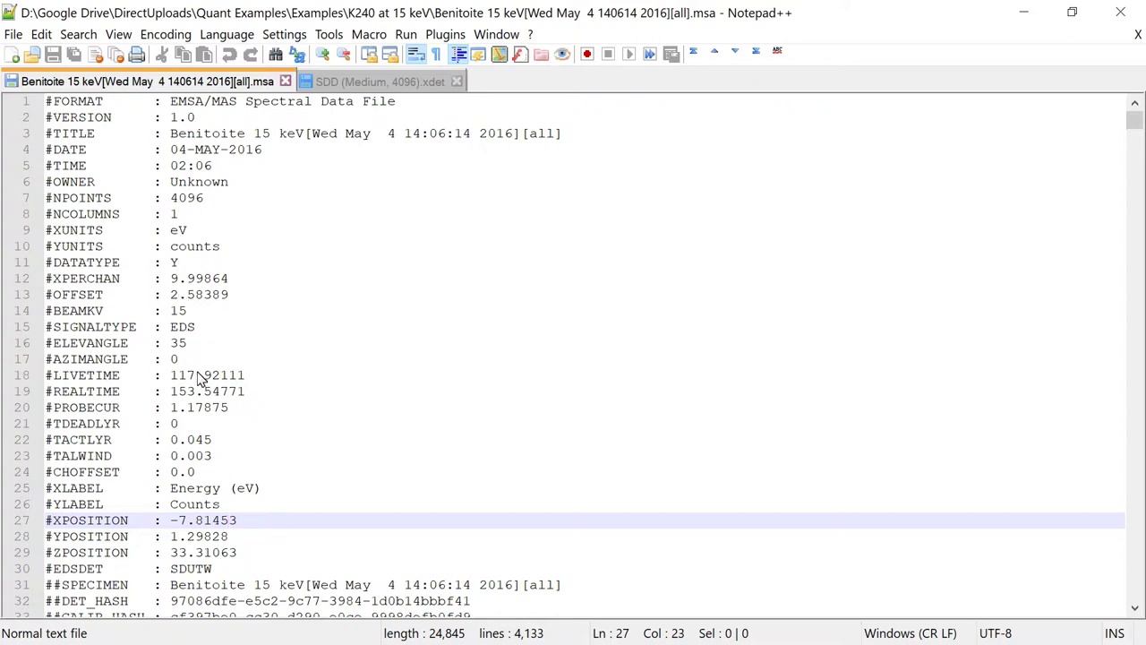
{"action": "left_click", "coordinate": [92, 280]}
{"action": "double_click", "coordinate": [92, 279]}
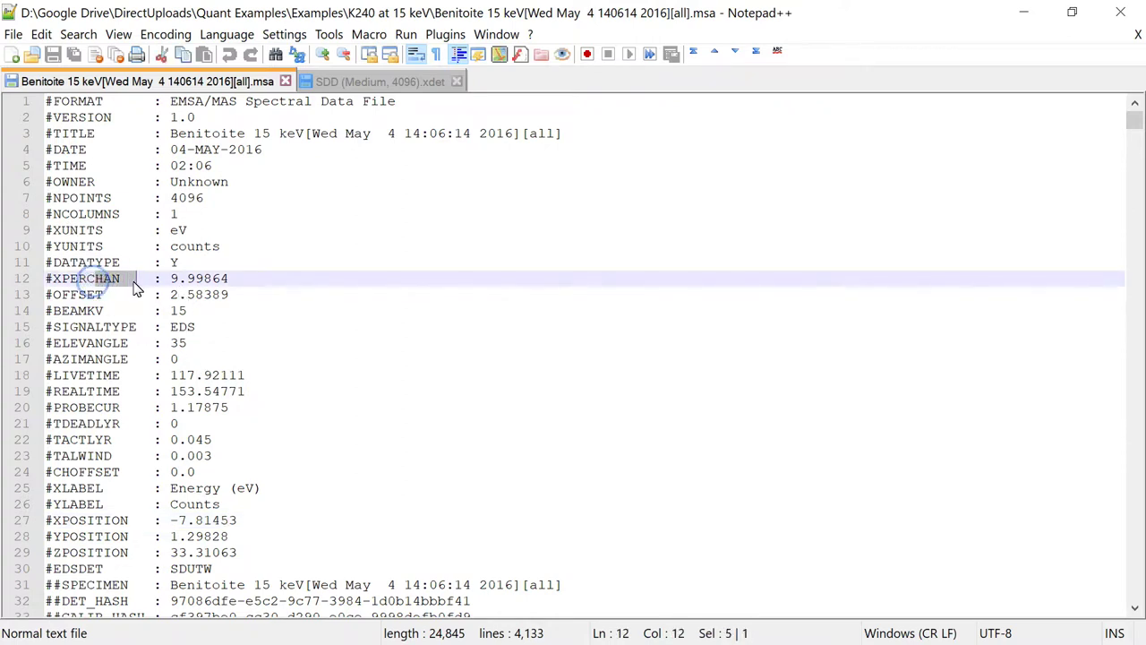
{"action": "left_click_drag", "start_coordinate": [168, 278], "coordinate": [231, 283]}
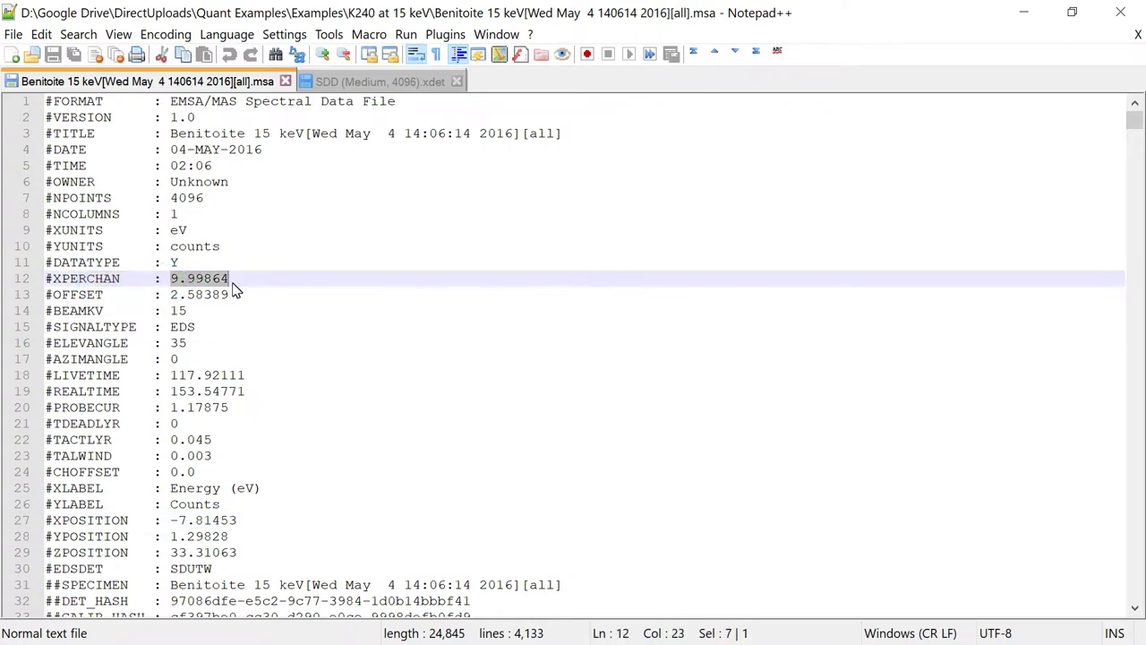
{"action": "double_click", "coordinate": [132, 296]}
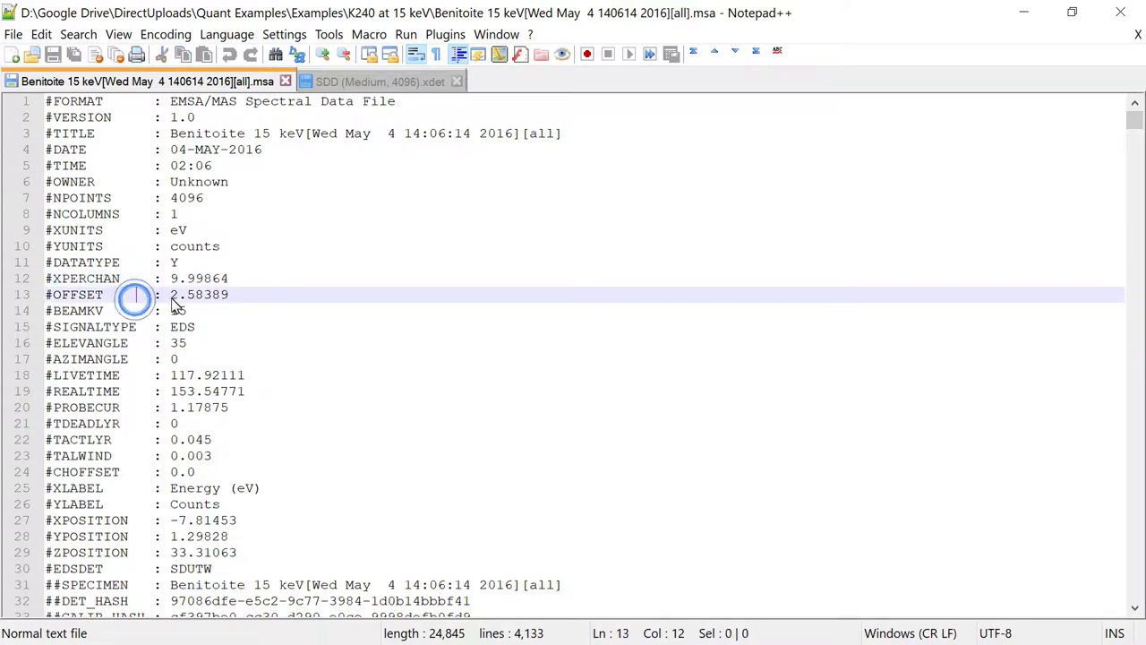
{"action": "left_click_drag", "start_coordinate": [171, 296], "coordinate": [266, 302]}
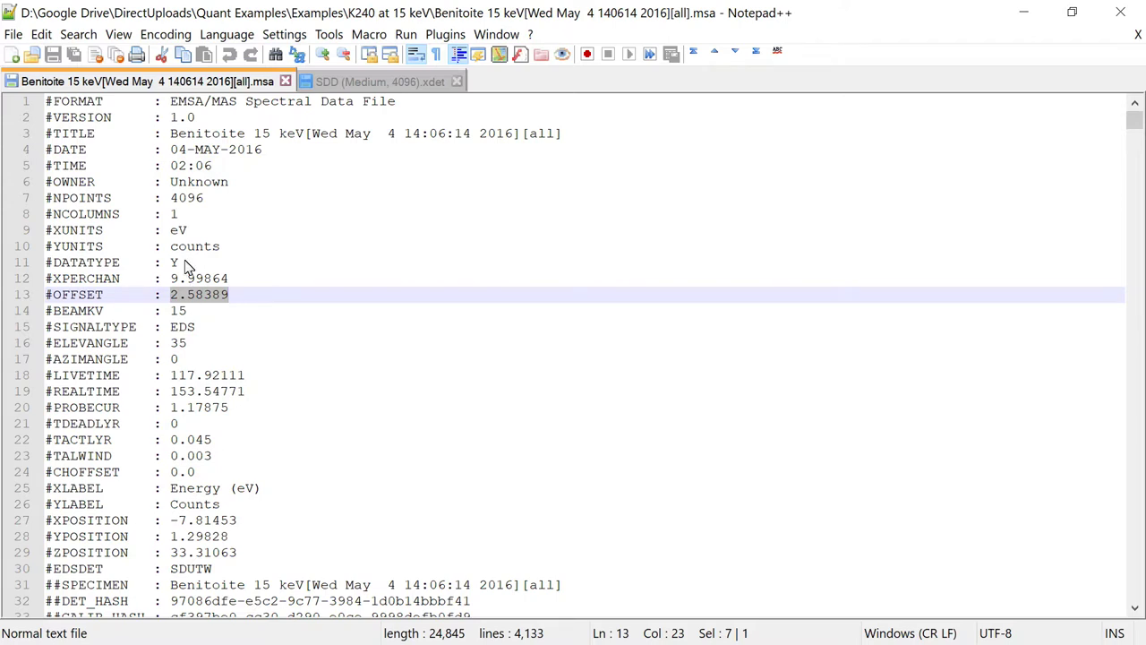
{"action": "double_click", "coordinate": [178, 232]}
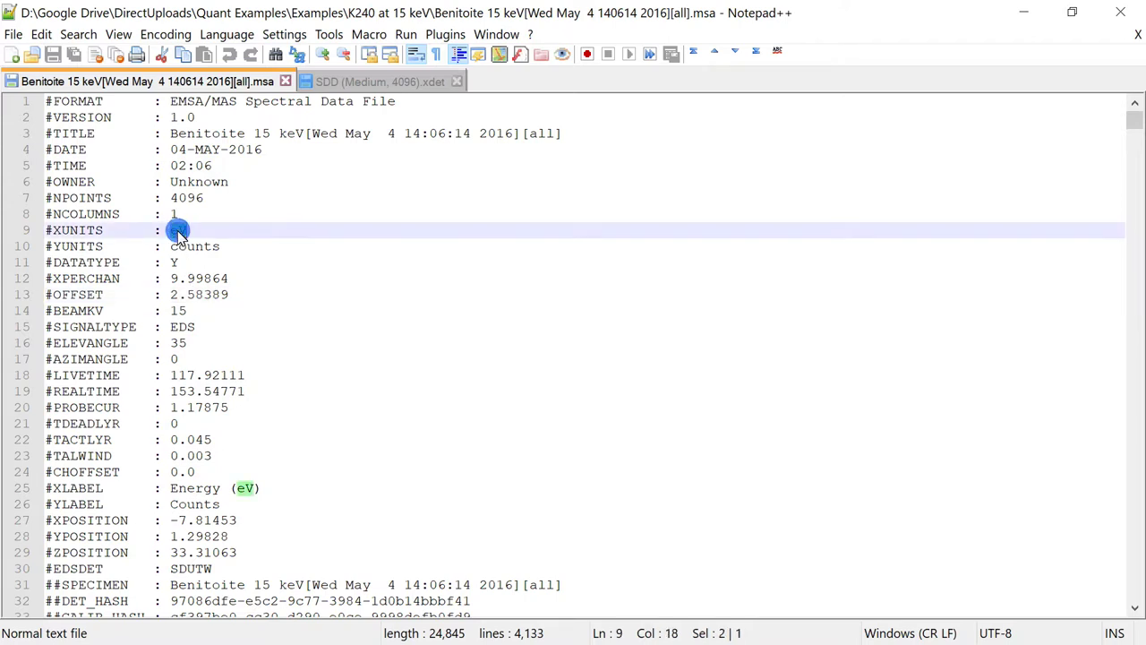
{"action": "left_click", "coordinate": [191, 441]}
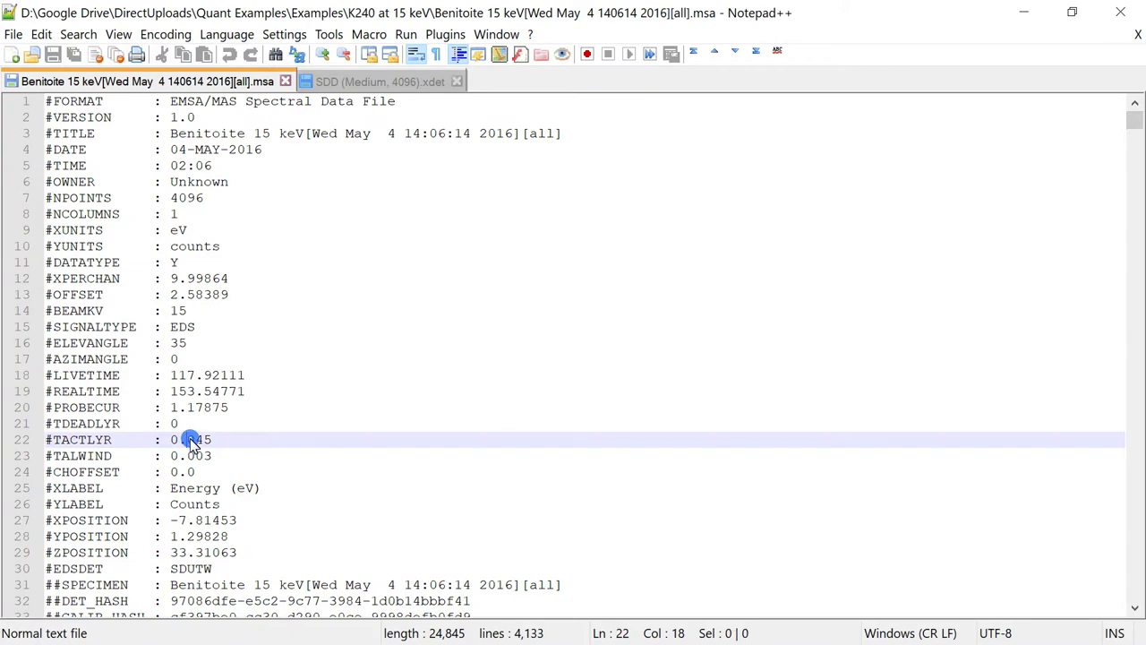
{"action": "left_click", "coordinate": [173, 375]}
{"action": "left_click_drag", "start_coordinate": [172, 375], "coordinate": [263, 383]}
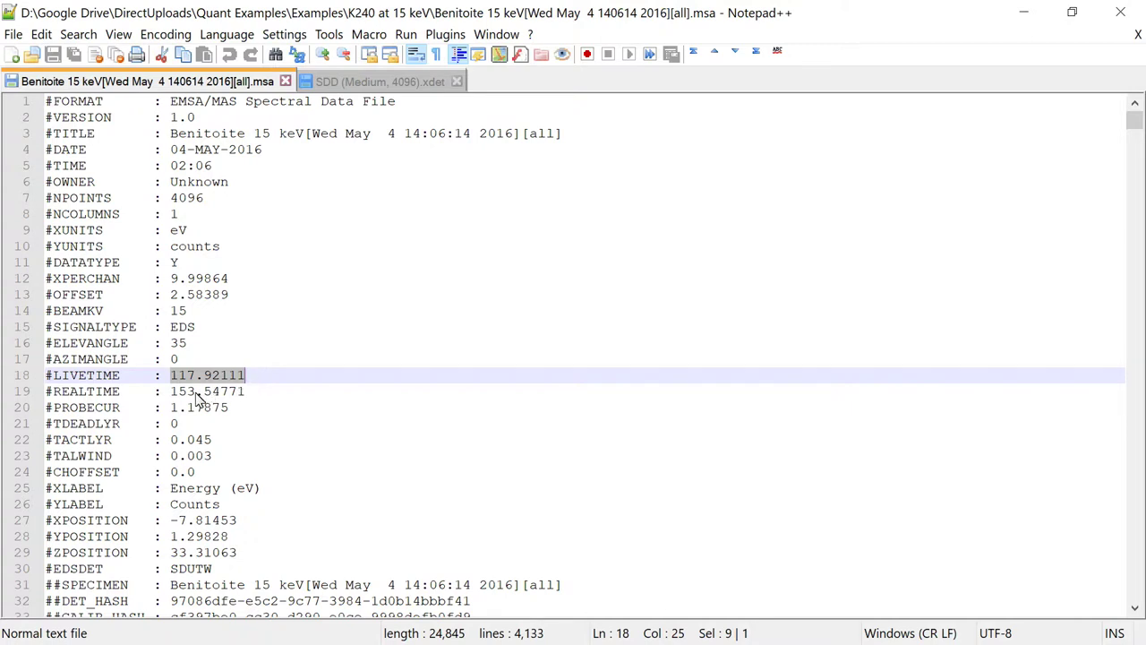
{"action": "left_click_drag", "start_coordinate": [170, 399], "coordinate": [259, 396]}
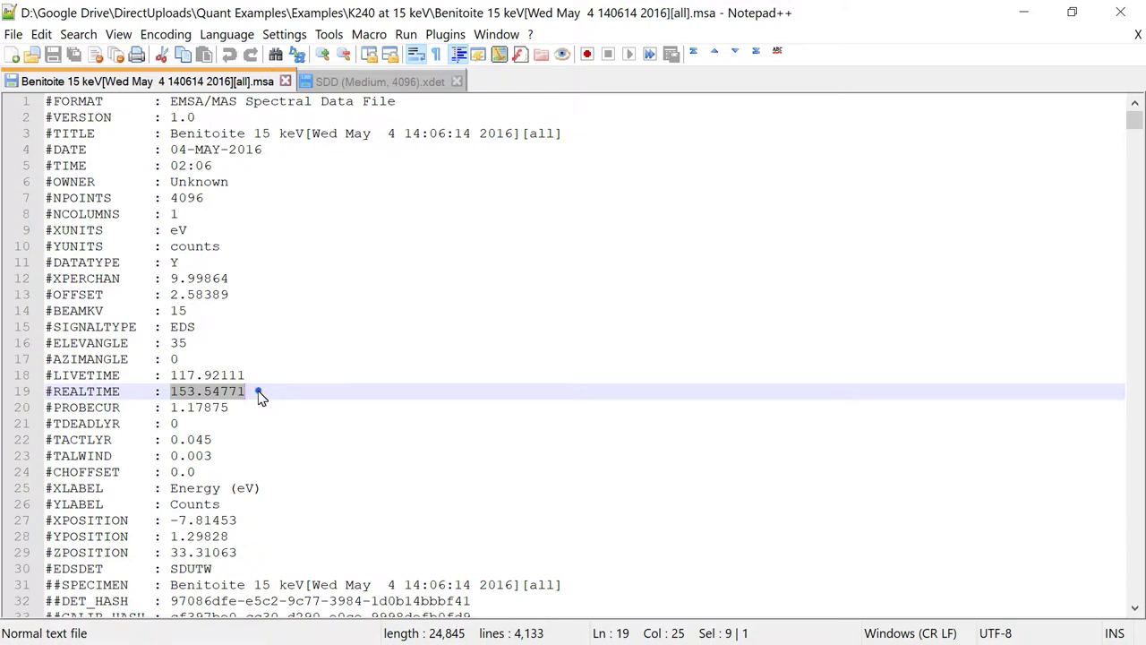
{"action": "left_click", "coordinate": [259, 396]}
{"action": "left_click_drag", "start_coordinate": [171, 408], "coordinate": [254, 416]}
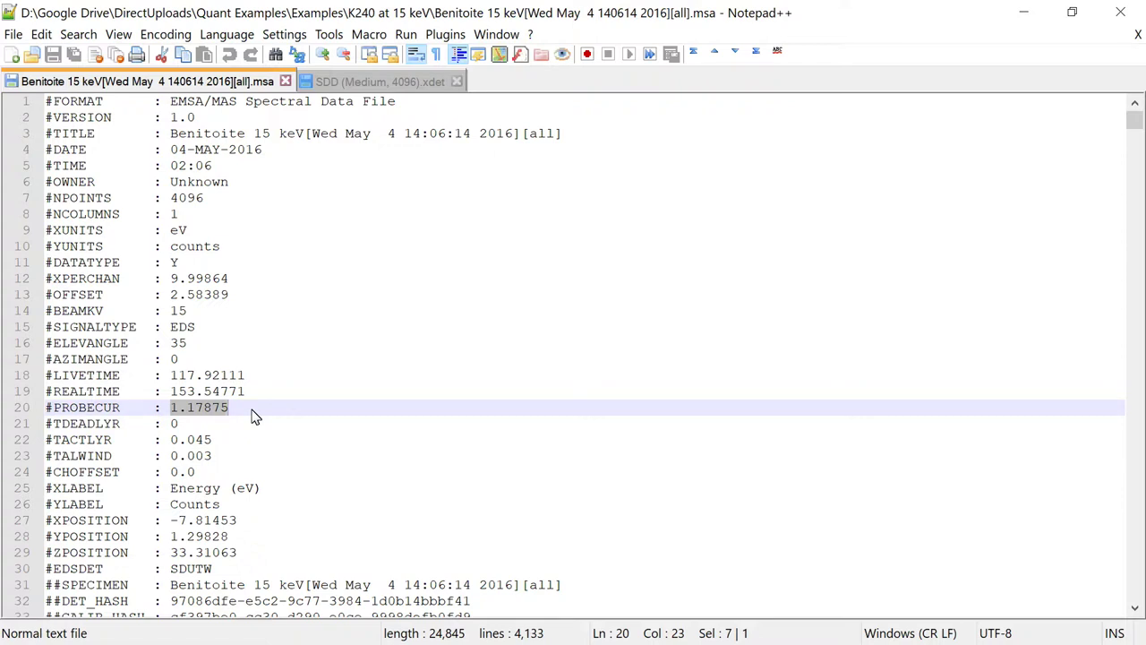
Inspect the Benitoite .msa header's SPECIMEN line, then switch back to DTSA-II.
{"action": "scroll", "coordinate": [254, 416], "scroll_direction": "down", "scroll_amount": 1}
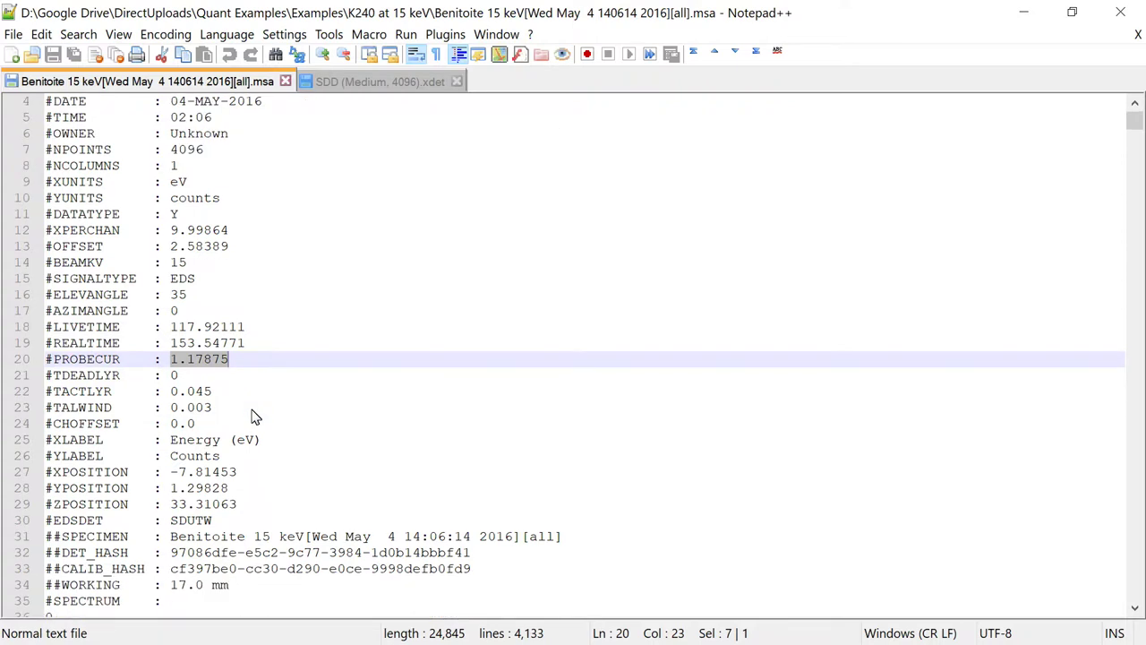
{"action": "scroll", "coordinate": [240, 423], "scroll_direction": "down", "scroll_amount": 1}
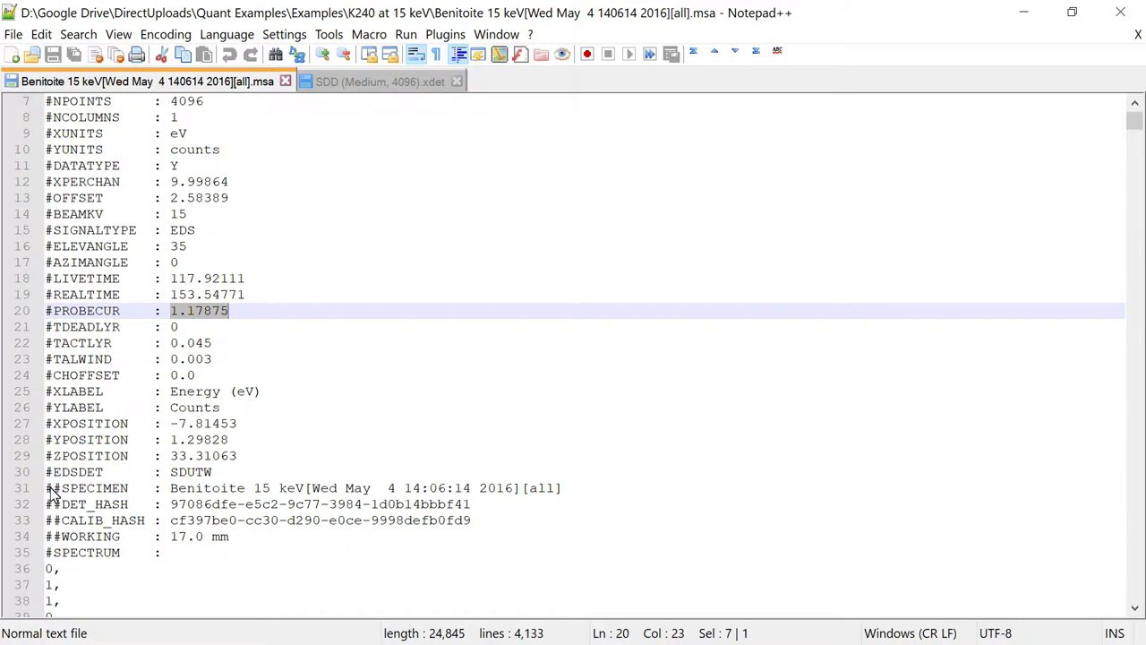
{"action": "left_click_drag", "start_coordinate": [46, 488], "coordinate": [128, 491]}
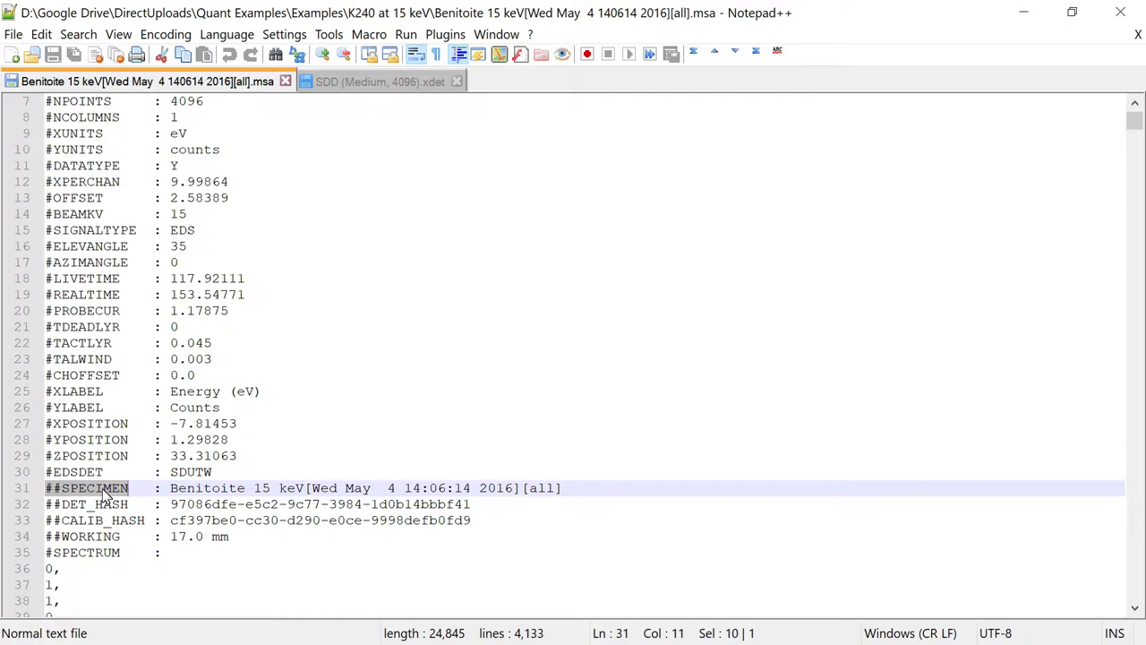
{"action": "double_click", "coordinate": [104, 489]}
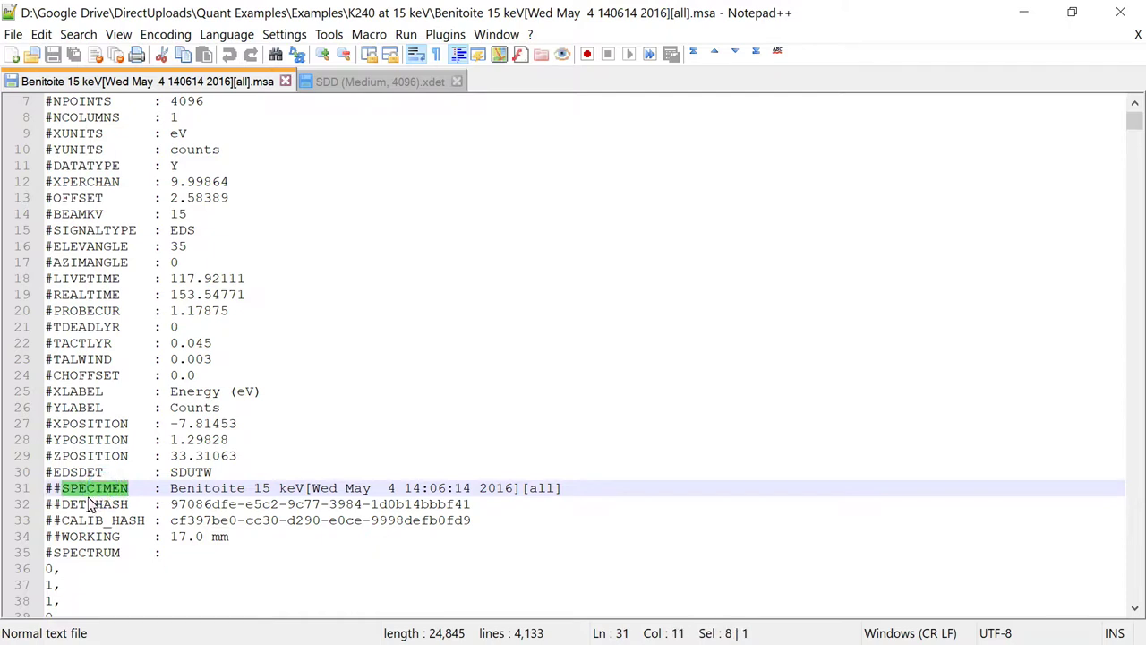
{"action": "scroll", "coordinate": [93, 507], "scroll_direction": "up", "scroll_amount": 2}
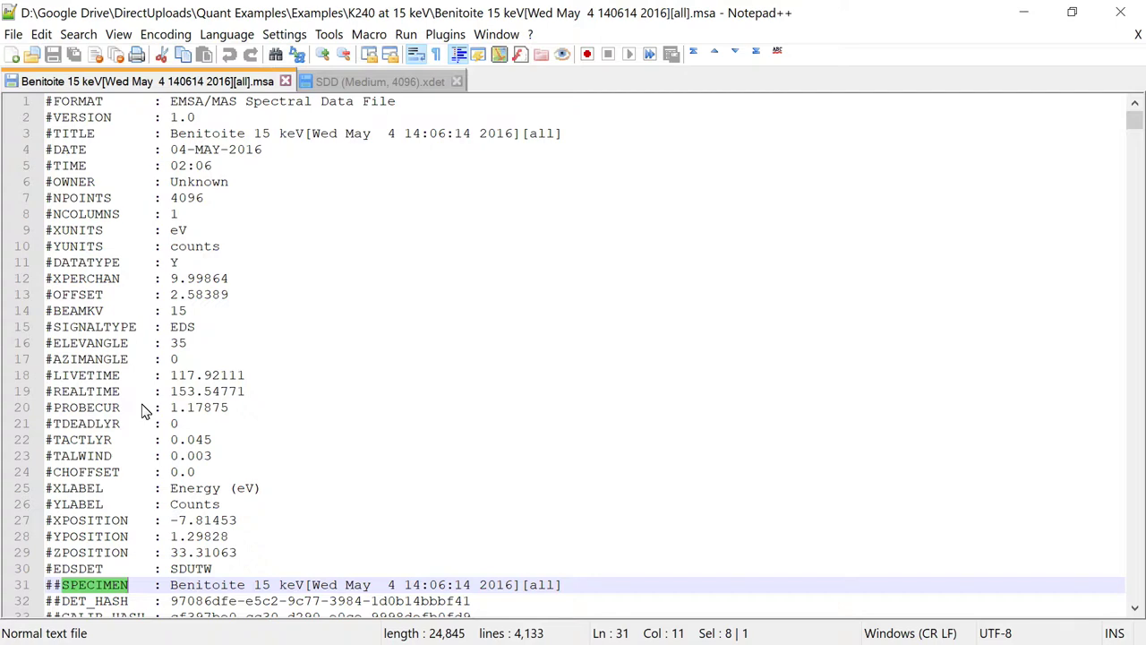
{"action": "key", "text": "alt+Tab"}
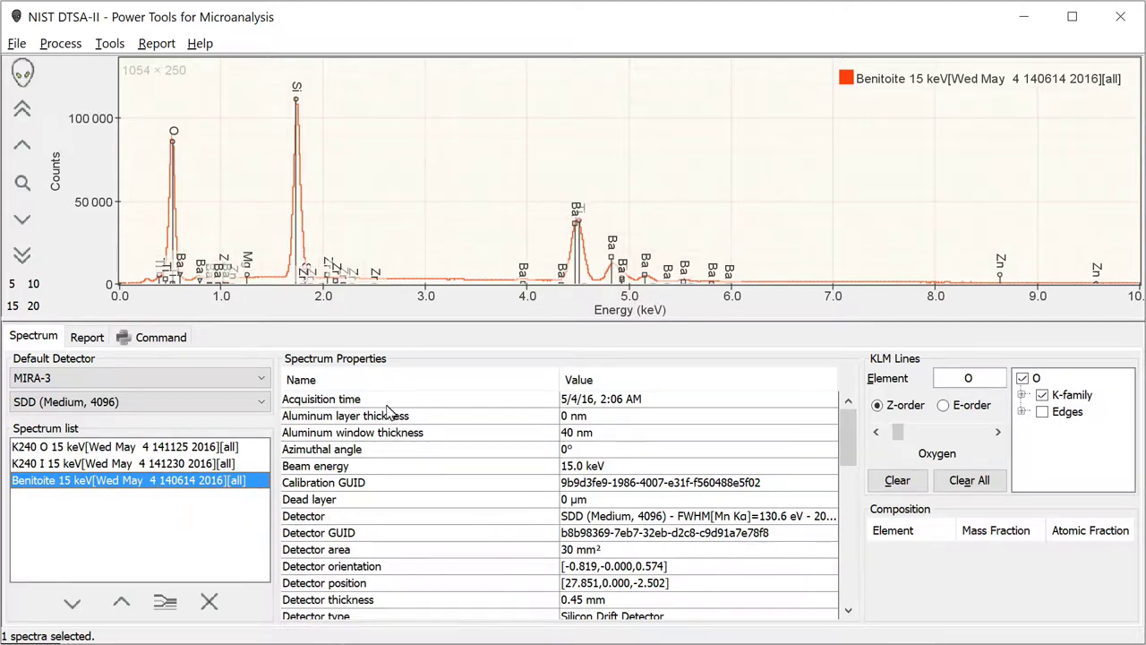
{"action": "scroll", "coordinate": [398, 566], "scroll_direction": "down", "scroll_amount": 2}
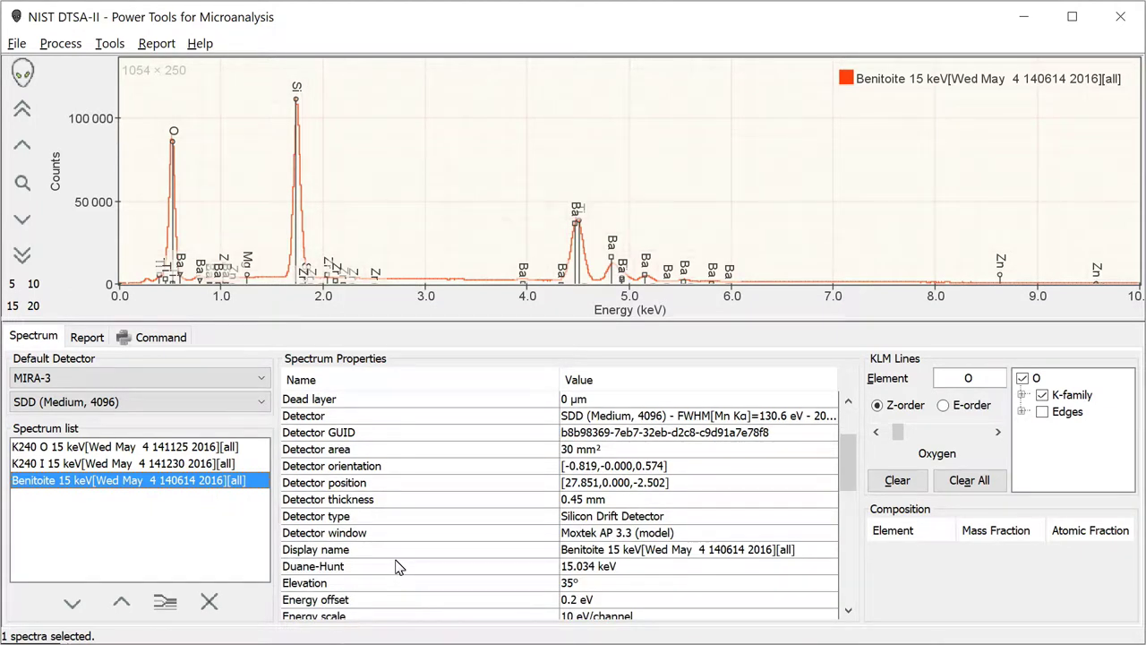
{"action": "scroll", "coordinate": [408, 561], "scroll_direction": "down", "scroll_amount": 1}
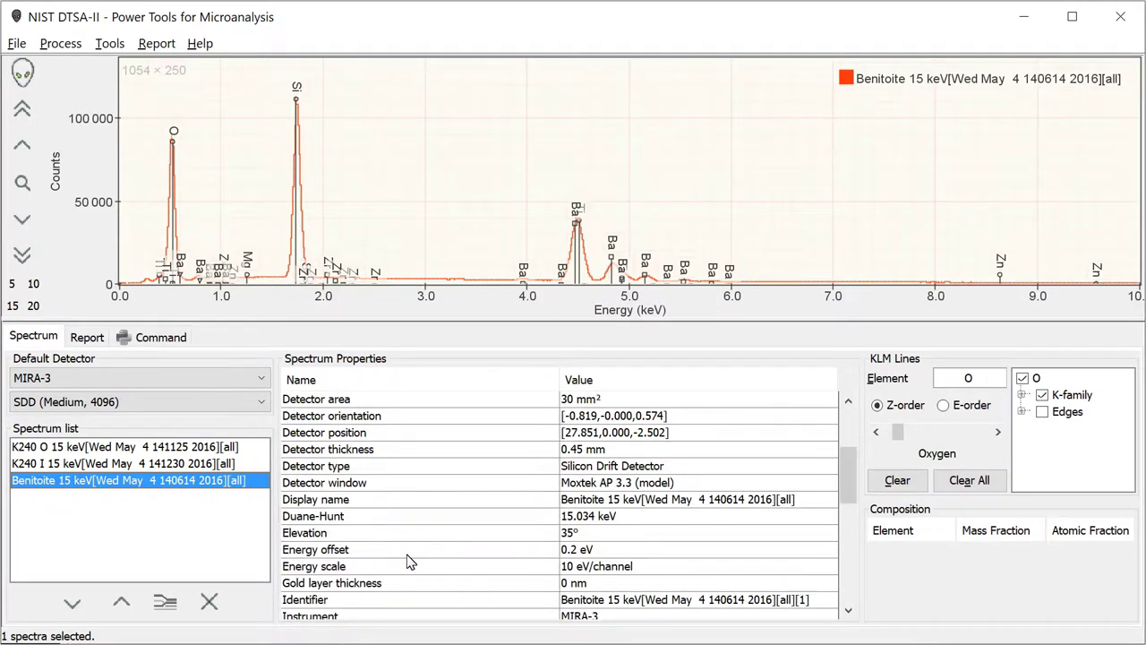
{"action": "left_click", "coordinate": [461, 571]}
{"action": "left_click", "coordinate": [463, 551]}
{"action": "scroll", "coordinate": [463, 557], "scroll_direction": "down", "scroll_amount": 1}
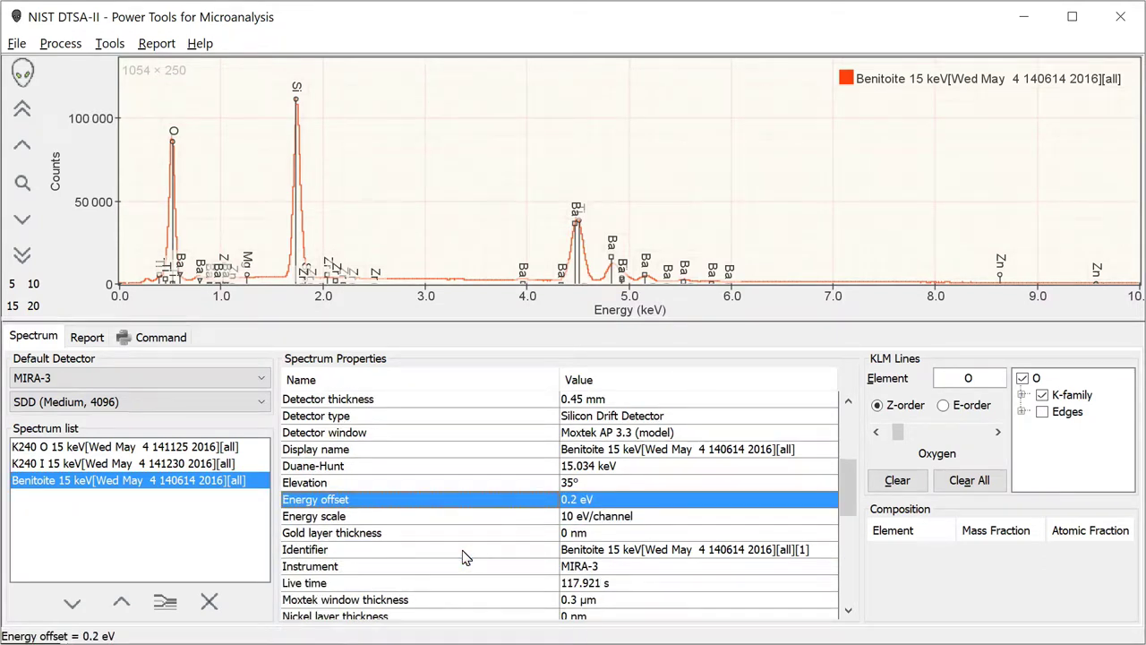
{"action": "scroll", "coordinate": [464, 557], "scroll_direction": "down", "scroll_amount": 1}
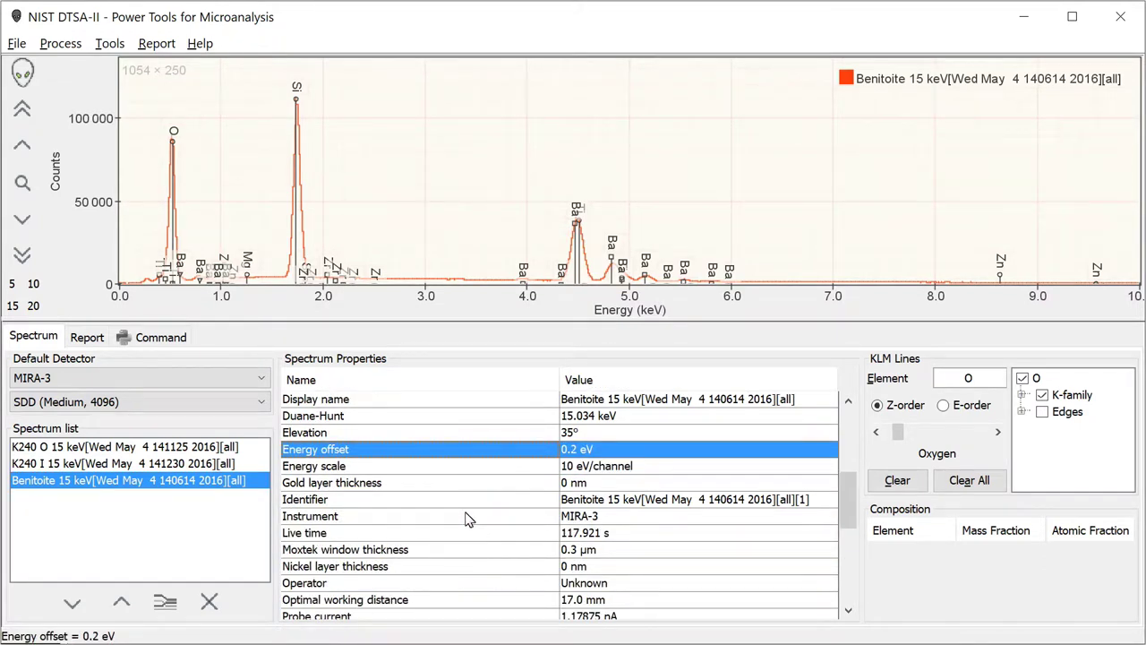
{"action": "left_click", "coordinate": [465, 535]}
{"action": "scroll", "coordinate": [468, 538], "scroll_direction": "down", "scroll_amount": 1}
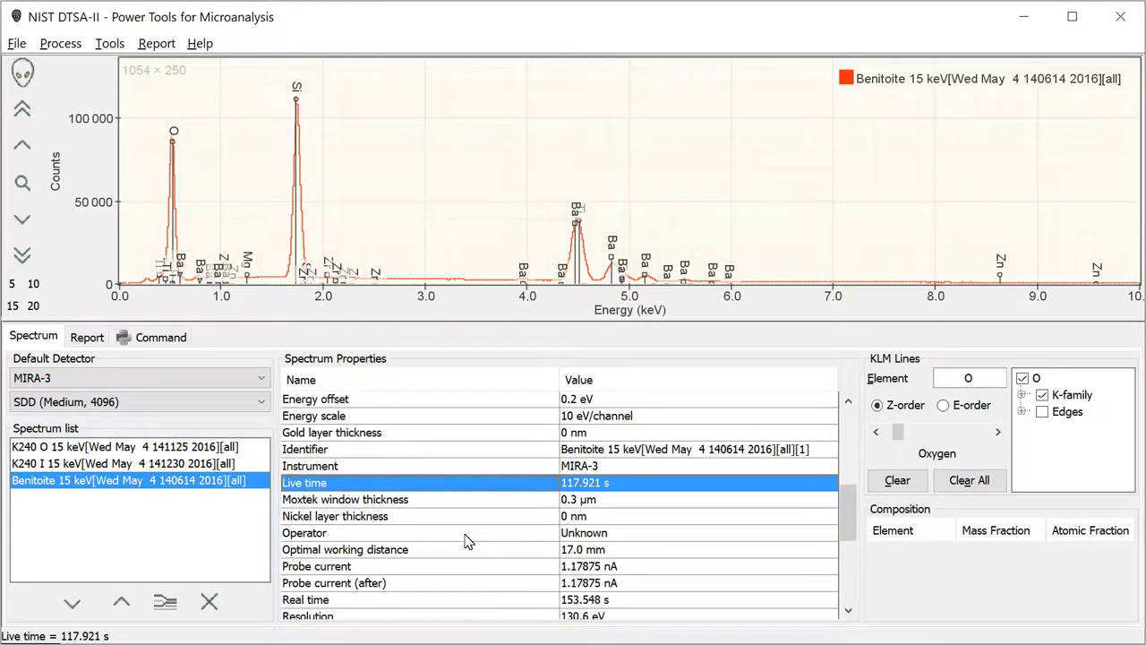
{"action": "left_click", "coordinate": [454, 568]}
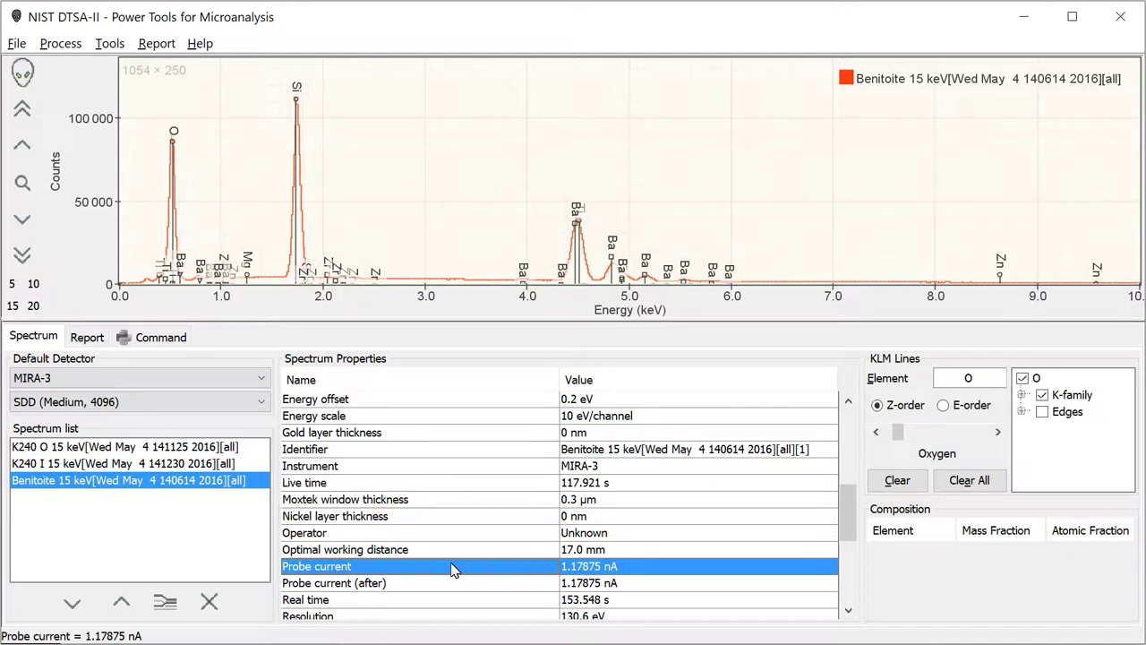
{"action": "right_click", "coordinate": [141, 490]}
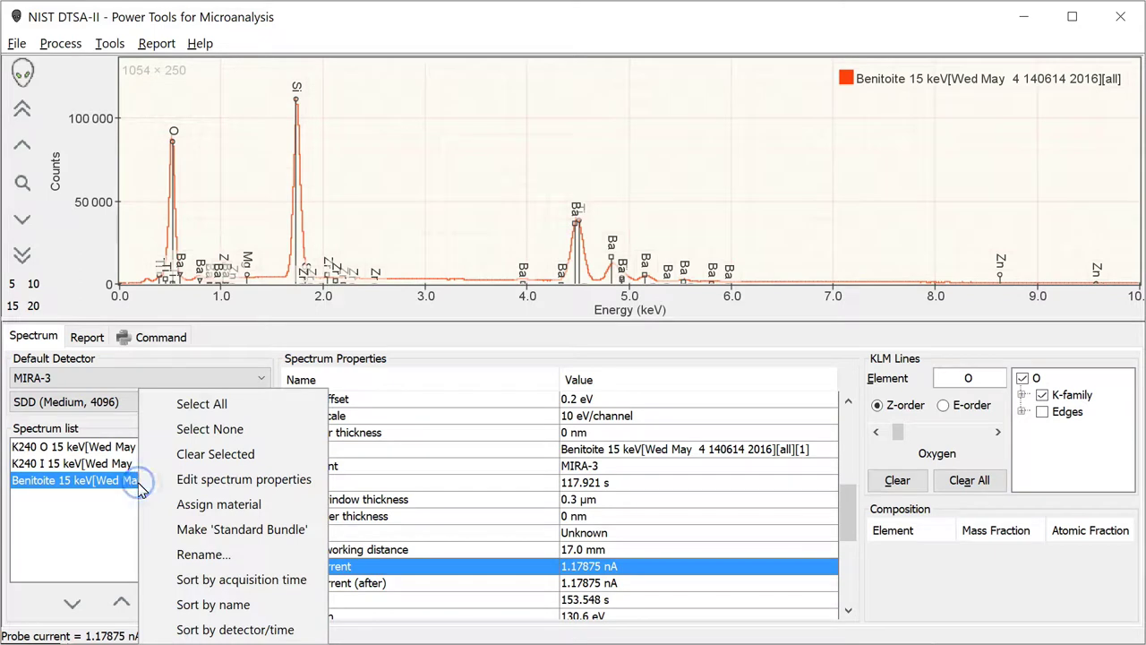
{"action": "left_click", "coordinate": [225, 479]}
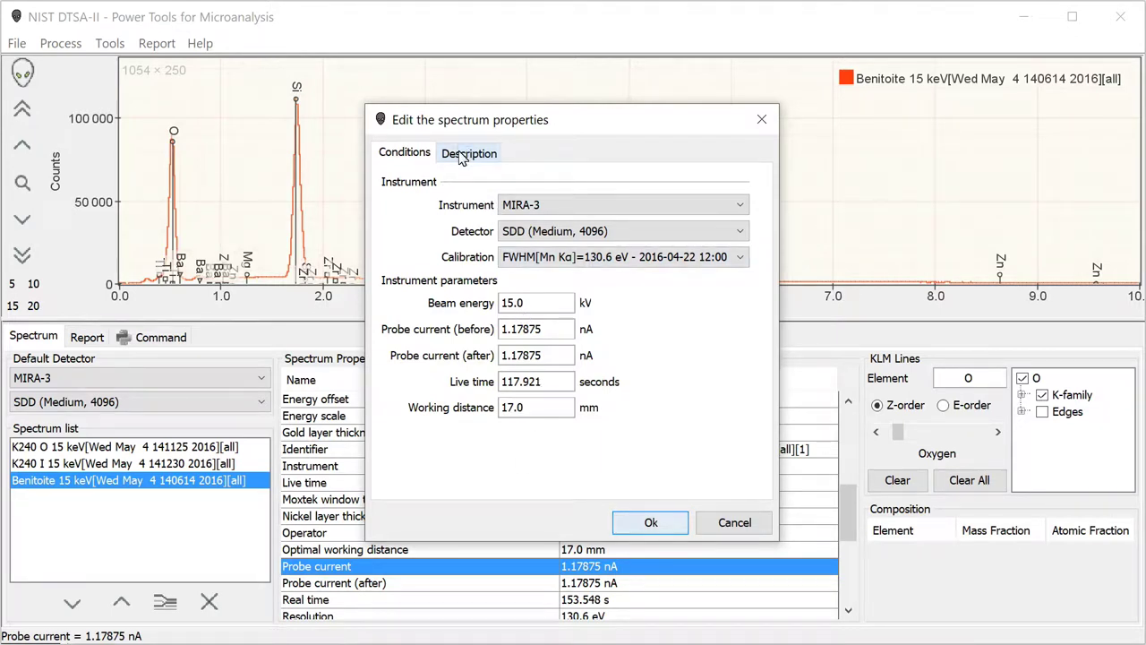
{"action": "left_click", "coordinate": [463, 155]}
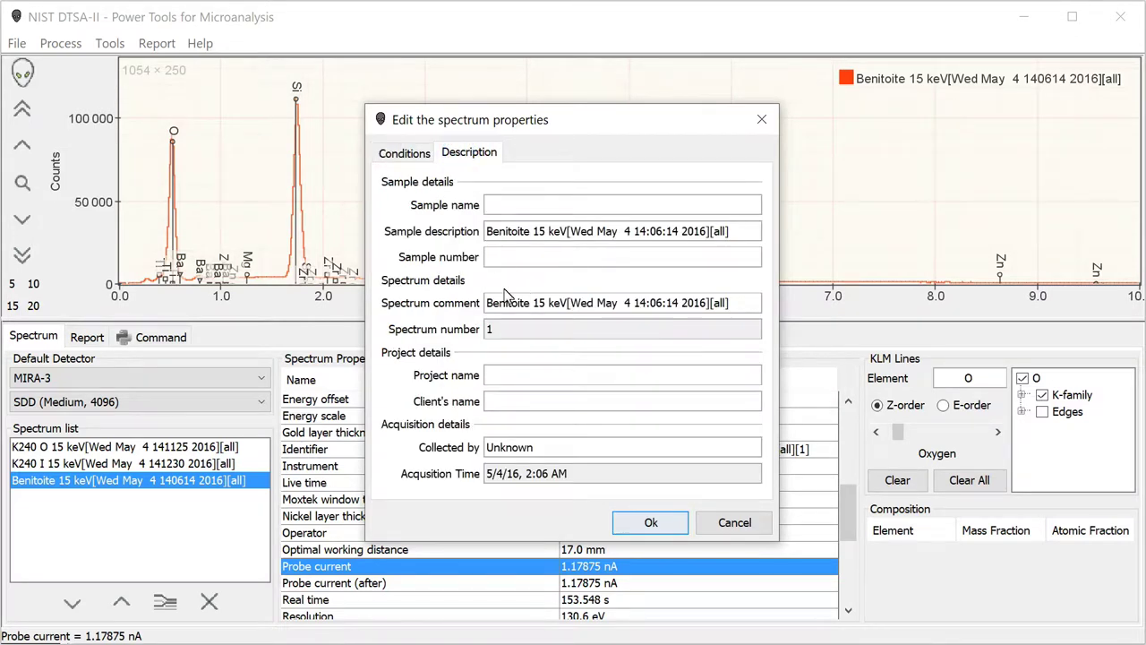
{"action": "left_click", "coordinate": [403, 154]}
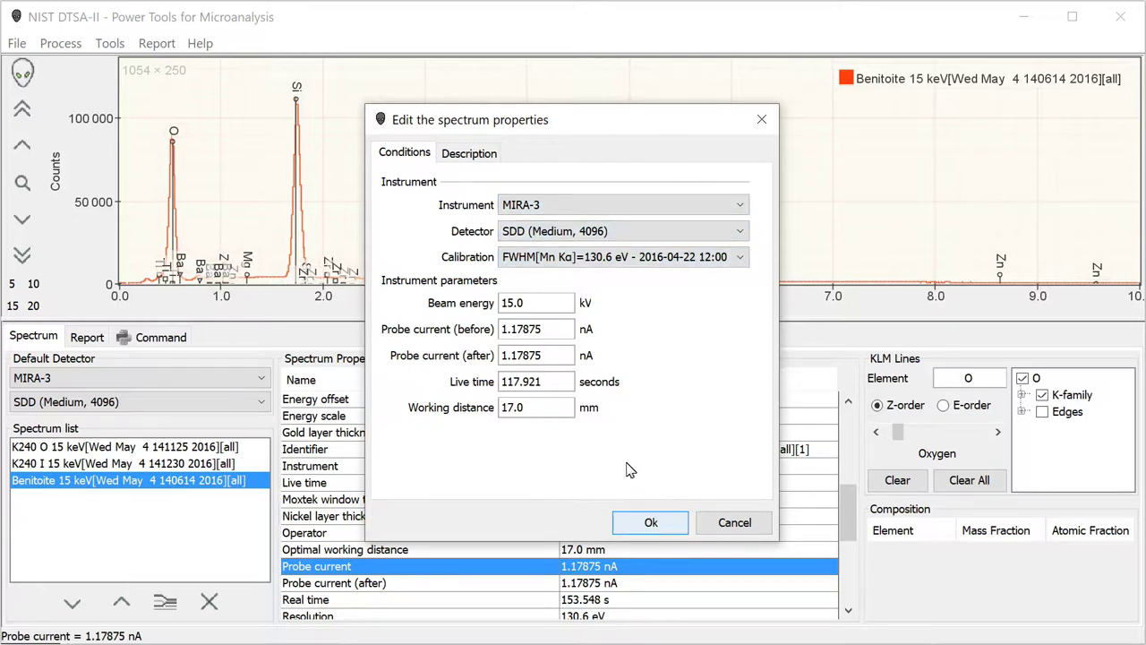
{"action": "left_click", "coordinate": [663, 528]}
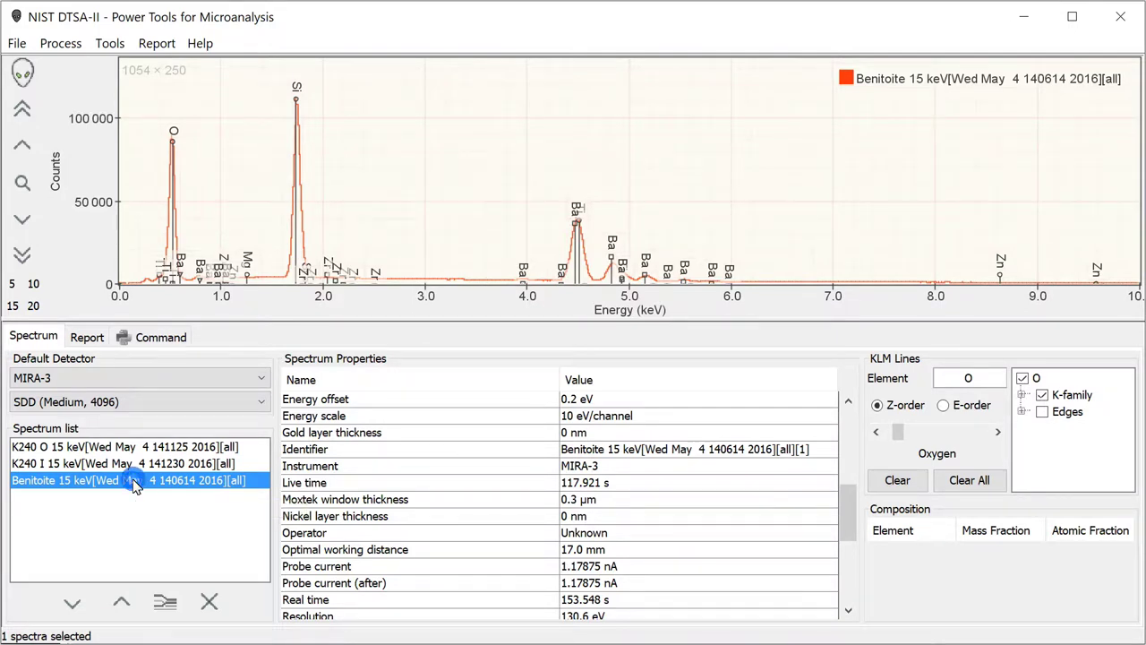
{"action": "right_click", "coordinate": [135, 484]}
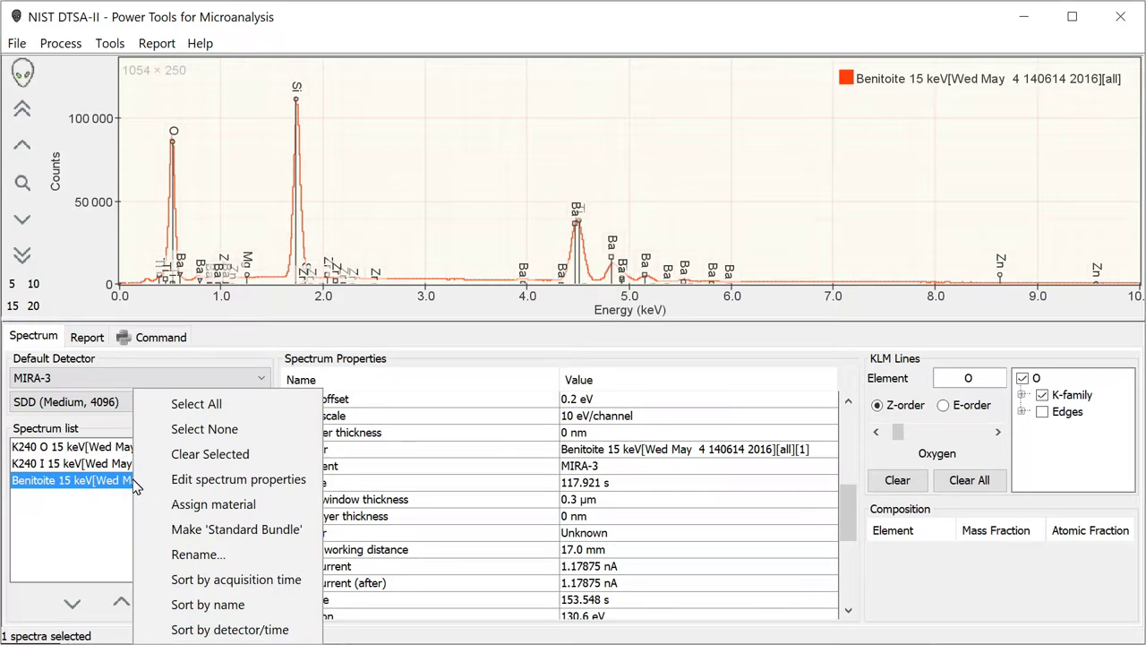
Look up the composition of BaTiSi3O9 as the Benitoite spectrum's material.
{"action": "left_click", "coordinate": [205, 508]}
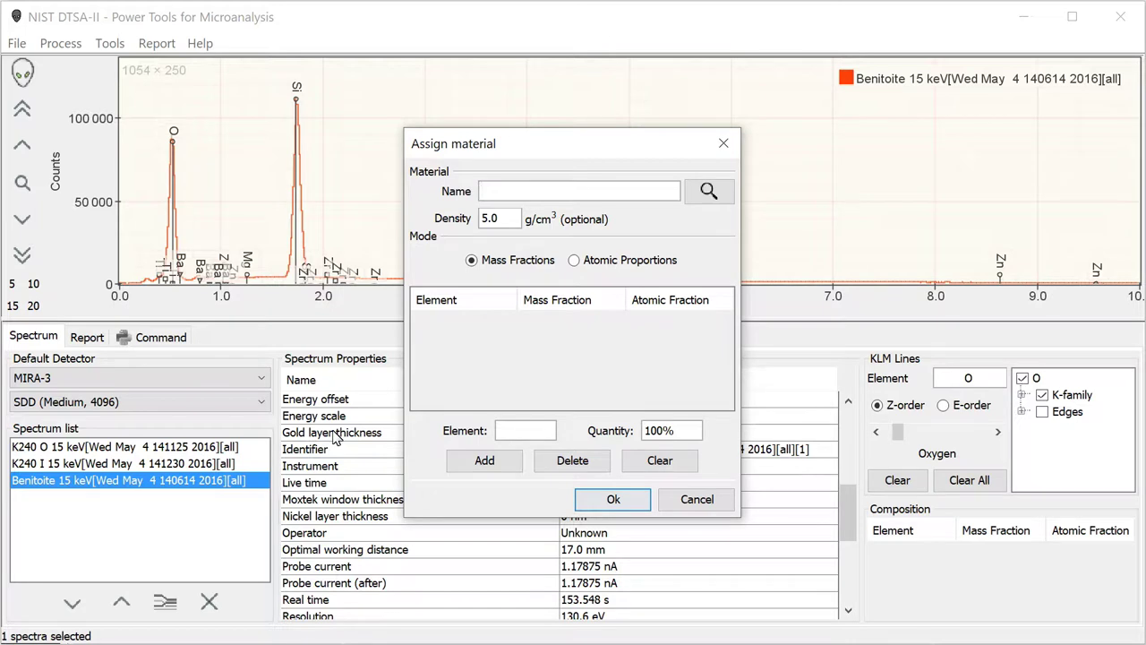
{"action": "type", "text": "Benitoite"}
{"action": "key", "text": "BackSpace"}
{"action": "key", "text": "BackSpace"}
{"action": "key", "text": "BackSpace"}
{"action": "key", "text": "BackSpace"}
{"action": "key", "text": "BackSpace"}
{"action": "key", "text": "BackSpace"}
{"action": "key", "text": "BackSpace"}
{"action": "key", "text": "BackSpace"}
{"action": "key", "text": "BackSpace"}
{"action": "type", "text": "BaTiSi3O9"}
{"action": "left_click", "coordinate": [708, 191]}
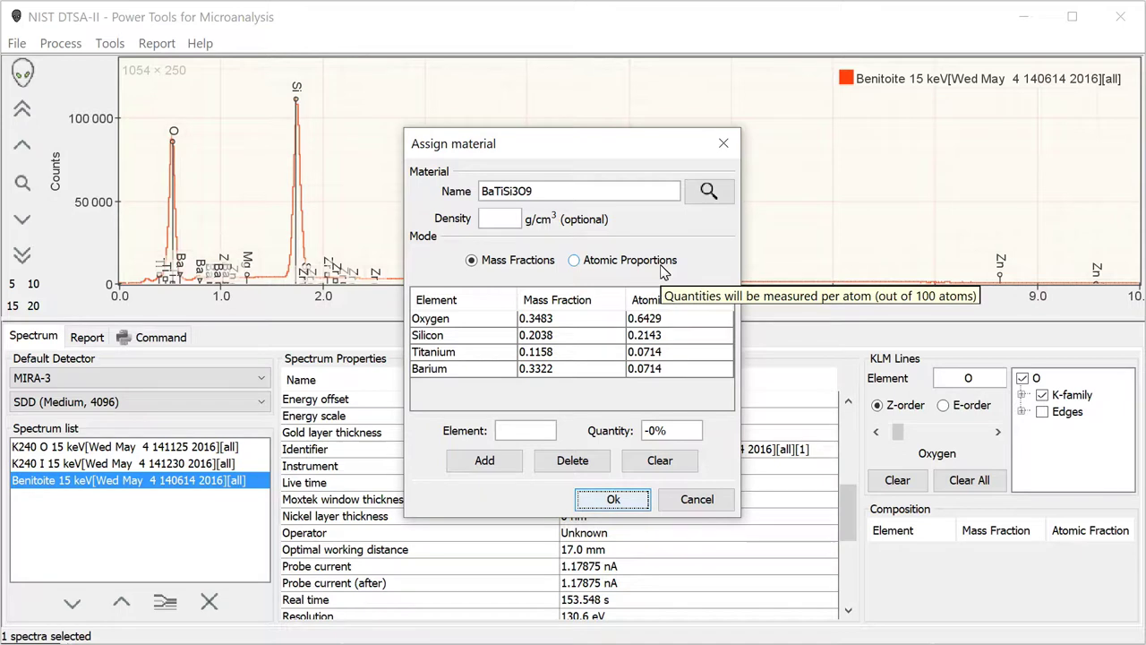
Name the material Benitoite, set density 5 g/cm³, and apply it.
{"action": "double_click", "coordinate": [573, 192]}
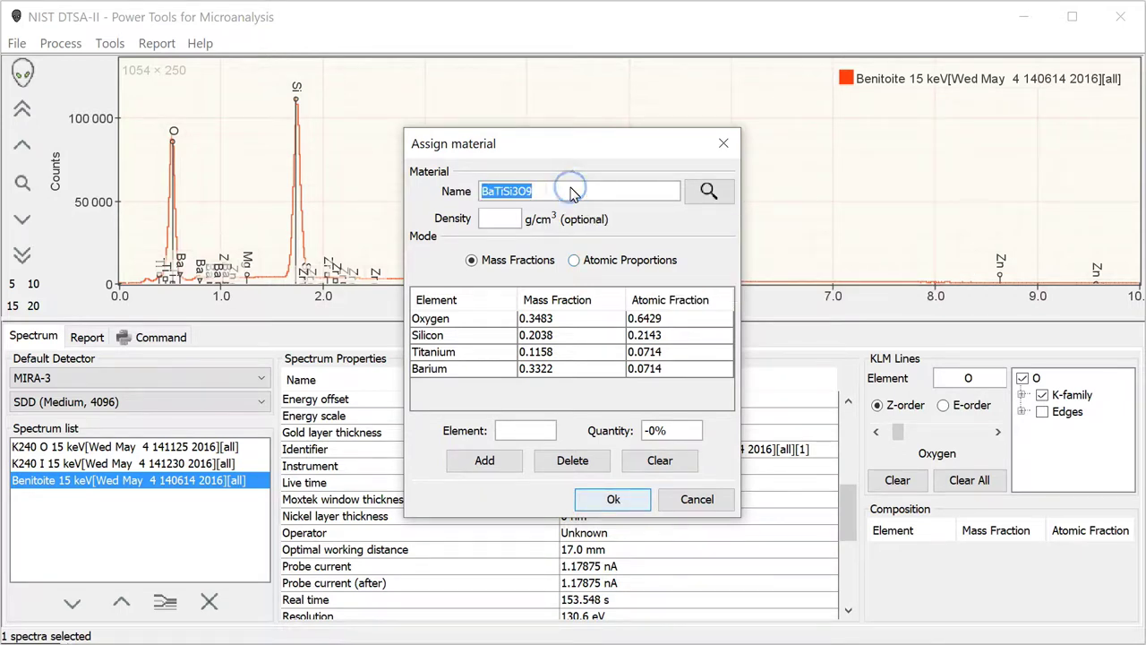
{"action": "type", "text": "Ben"}
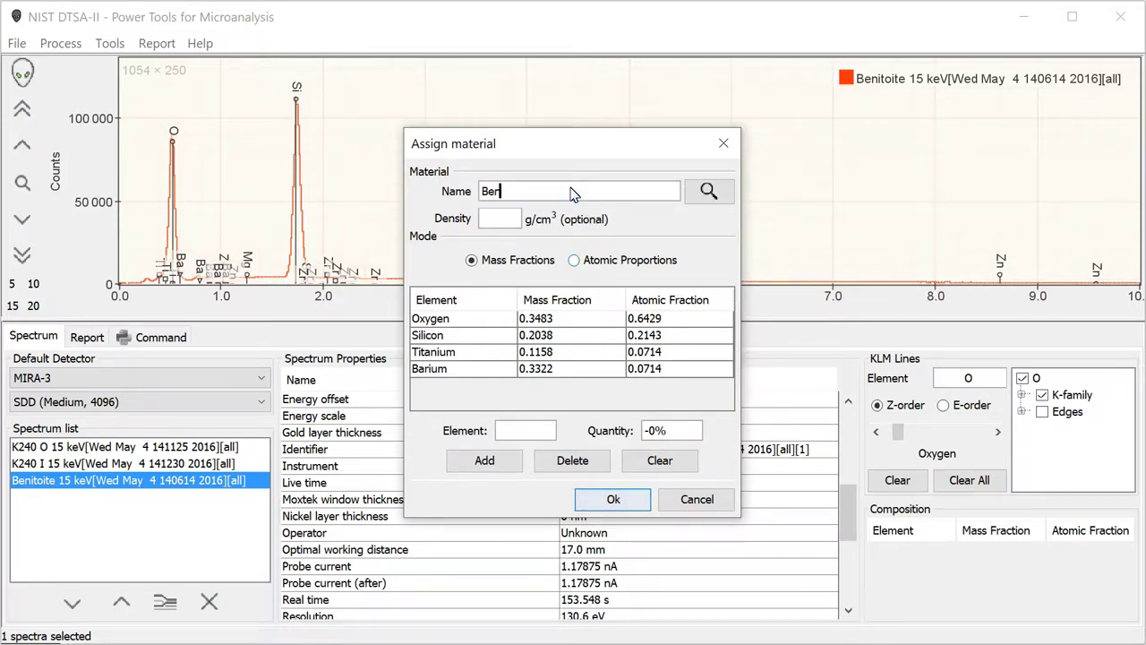
{"action": "type", "text": "itoite"}
{"action": "key", "text": "BackSpace"}
{"action": "key", "text": "BackSpace"}
{"action": "key", "text": "BackSpace"}
{"action": "type", "text": "ite"}
{"action": "key", "text": "Tab"}
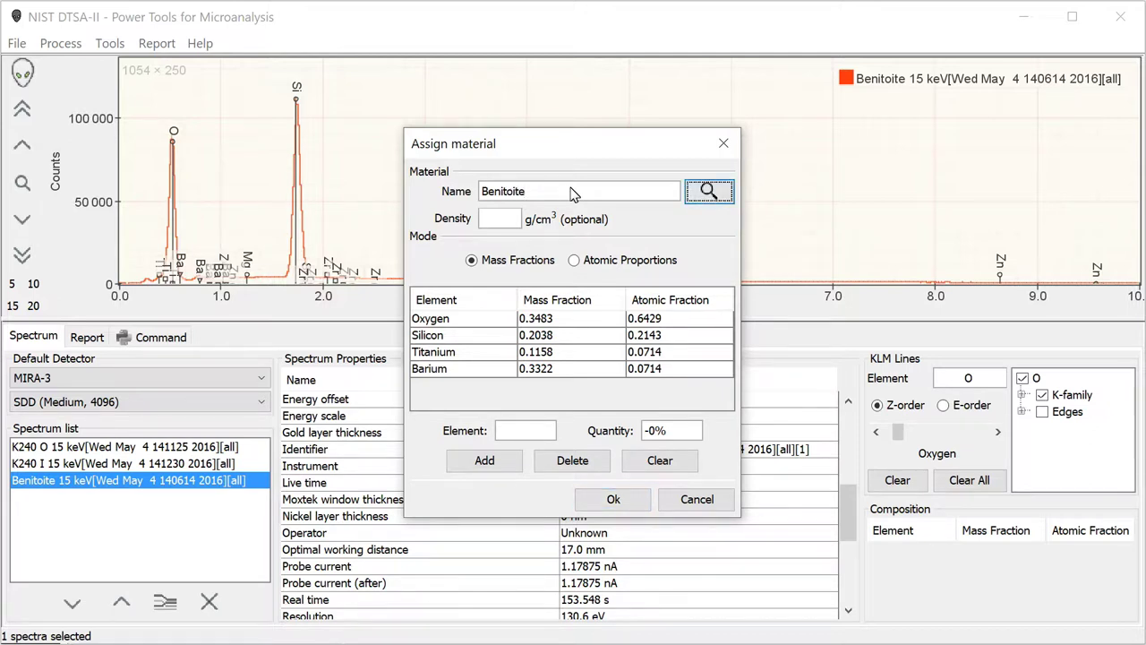
{"action": "key", "text": "Tab"}
{"action": "type", "text": "5"}
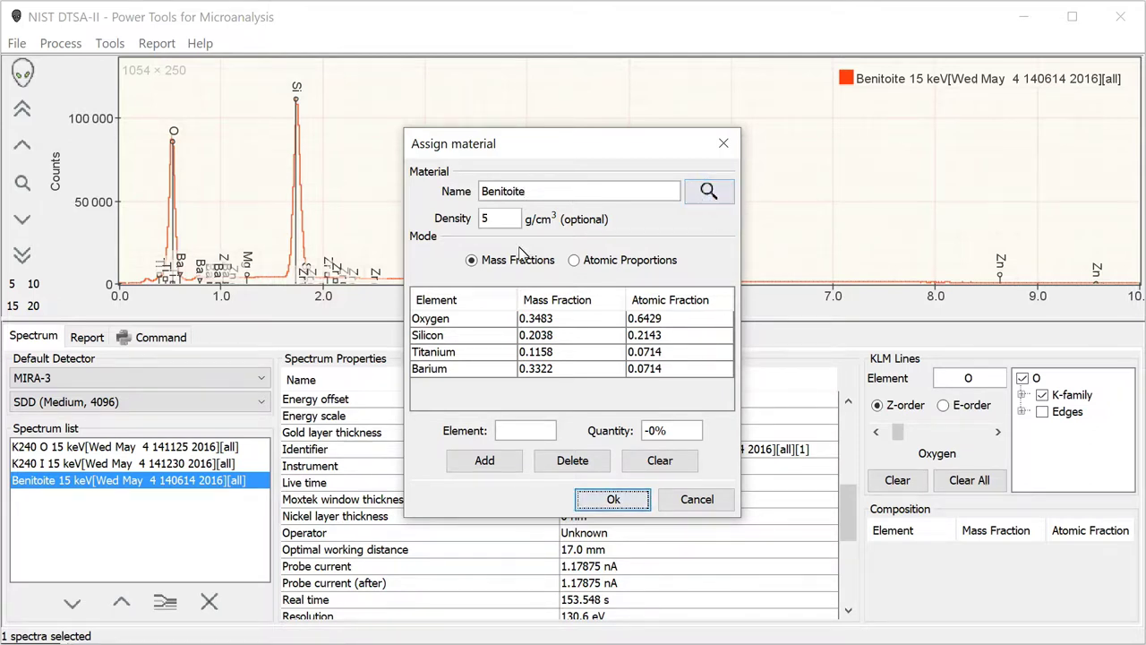
{"action": "left_click", "coordinate": [614, 500]}
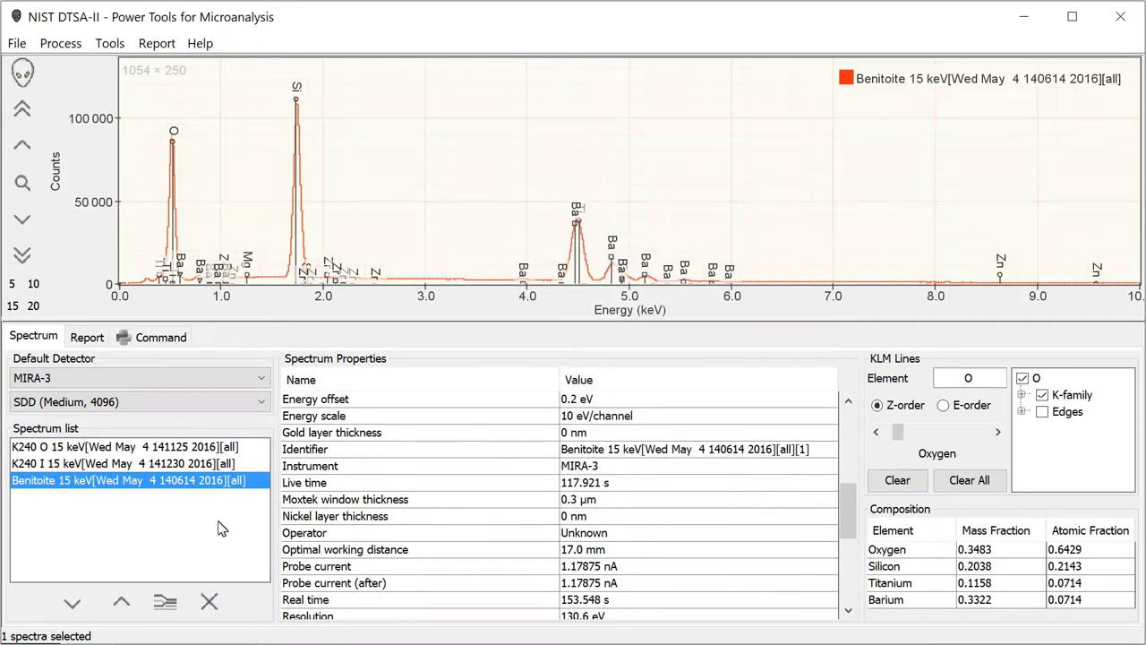
Verify Benitoite's Standard Composition reads Benitoite, then display the K240 O spectrum.
{"action": "key", "text": "Up"}
{"action": "key", "text": "Down"}
{"action": "scroll", "coordinate": [515, 503], "scroll_direction": "down", "scroll_amount": 3}
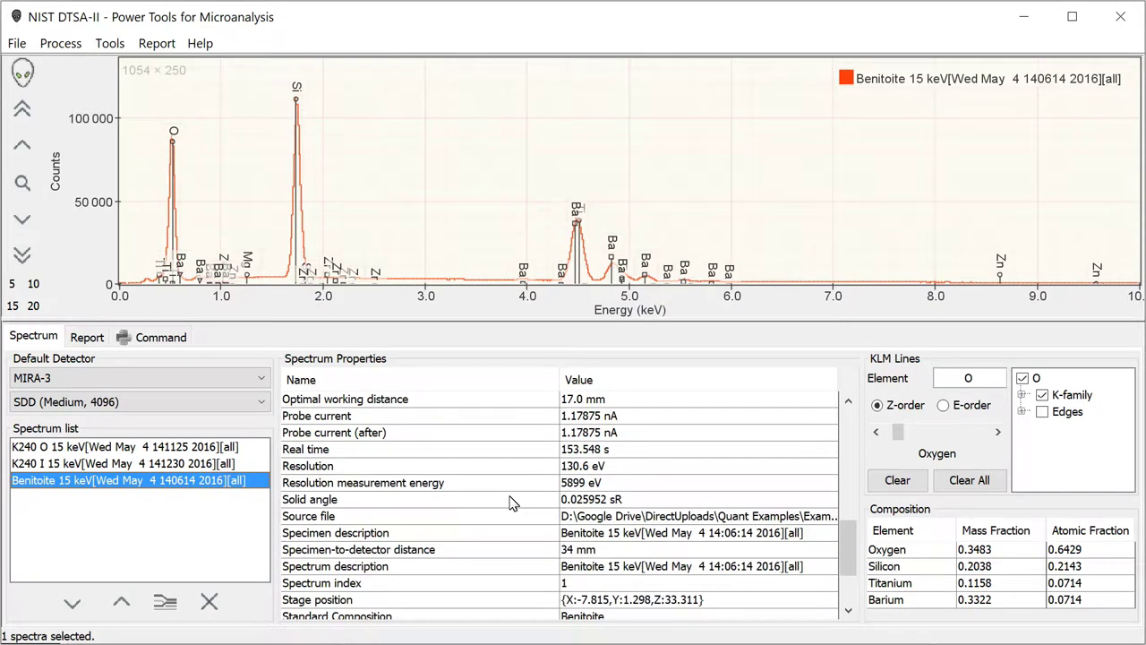
{"action": "scroll", "coordinate": [400, 542], "scroll_direction": "down", "scroll_amount": 1}
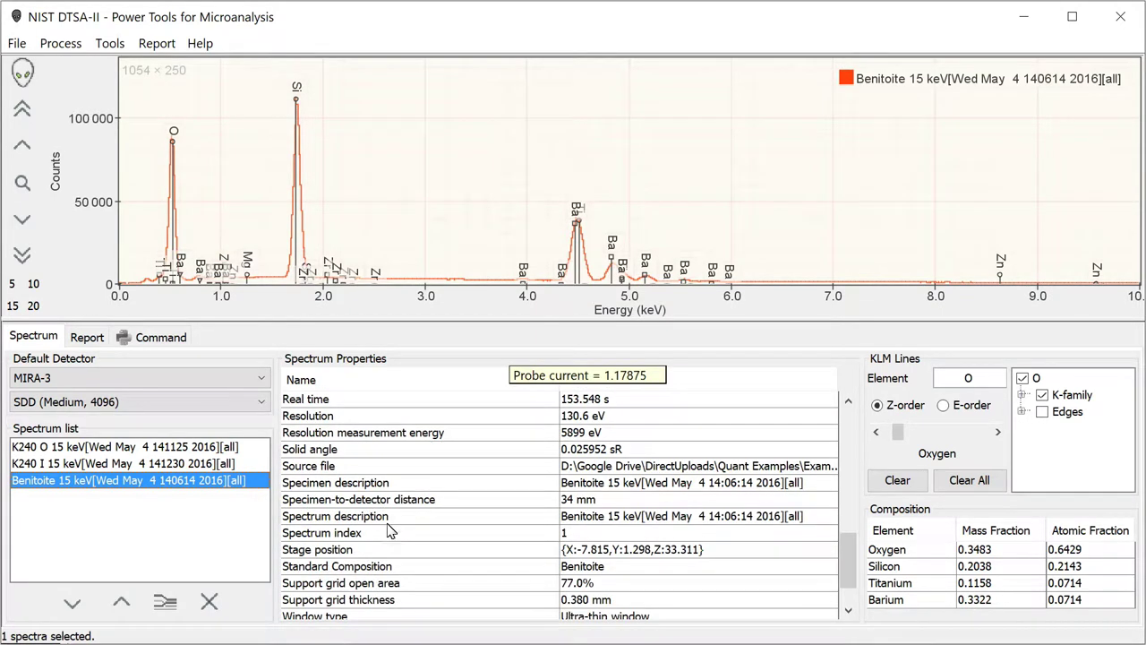
{"action": "left_click", "coordinate": [382, 570]}
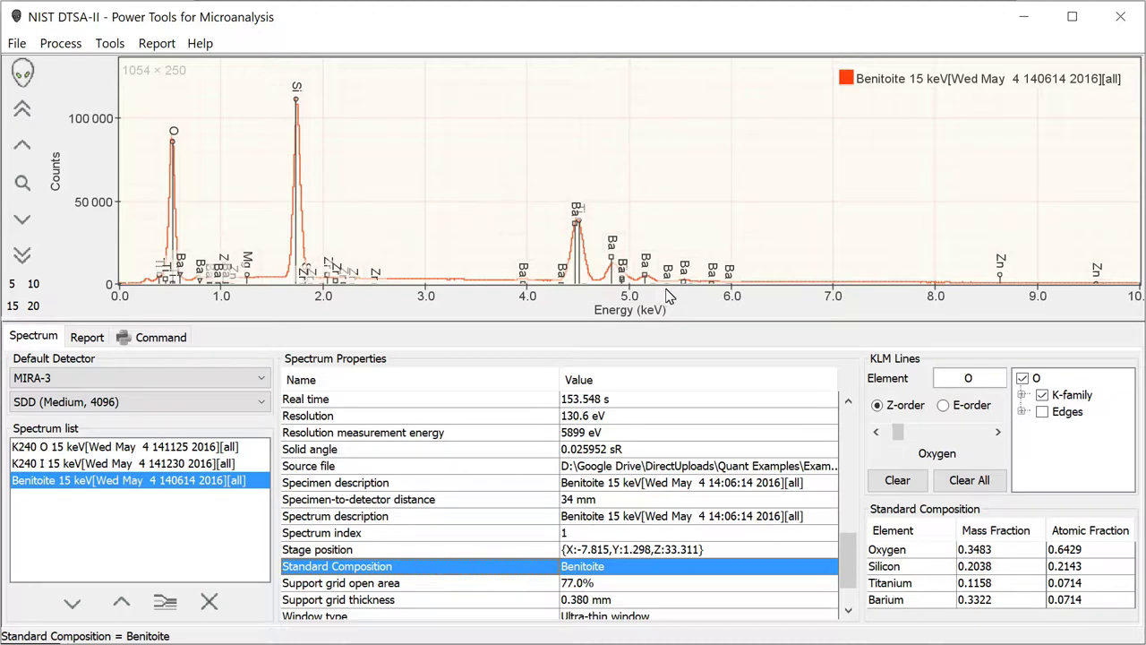
{"action": "left_click", "coordinate": [101, 450]}
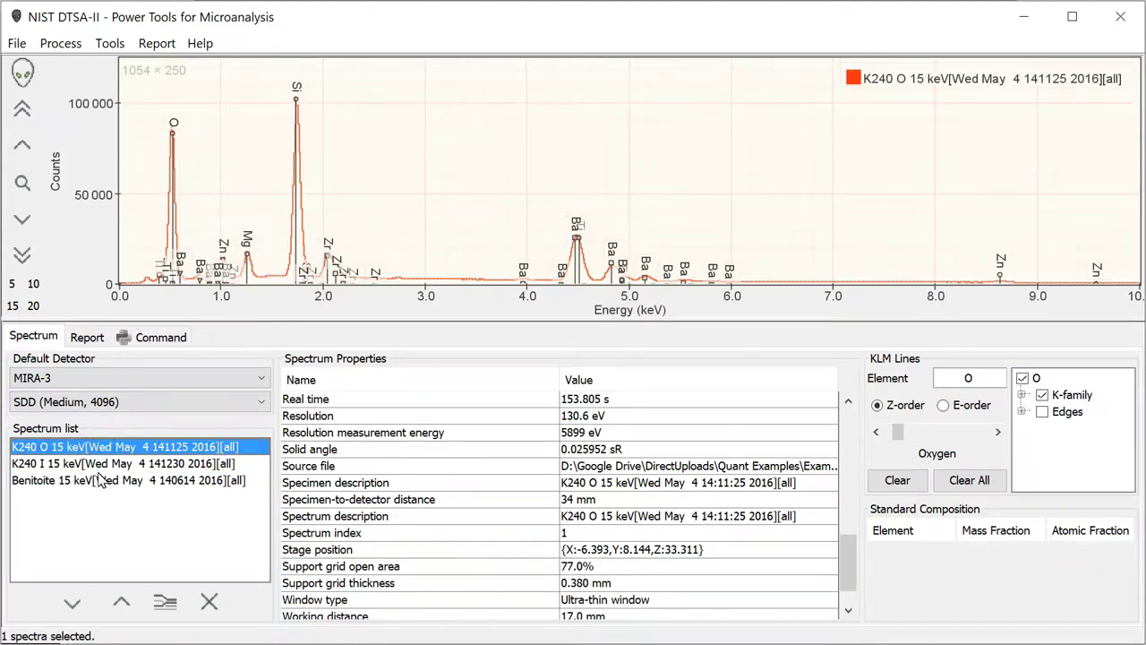
Open the Mg, Zn and Zr 15 keV .msa spectra alongside Benitoite.
{"action": "left_click", "coordinate": [105, 472], "text": "shift"}
{"action": "left_click", "coordinate": [94, 482]}
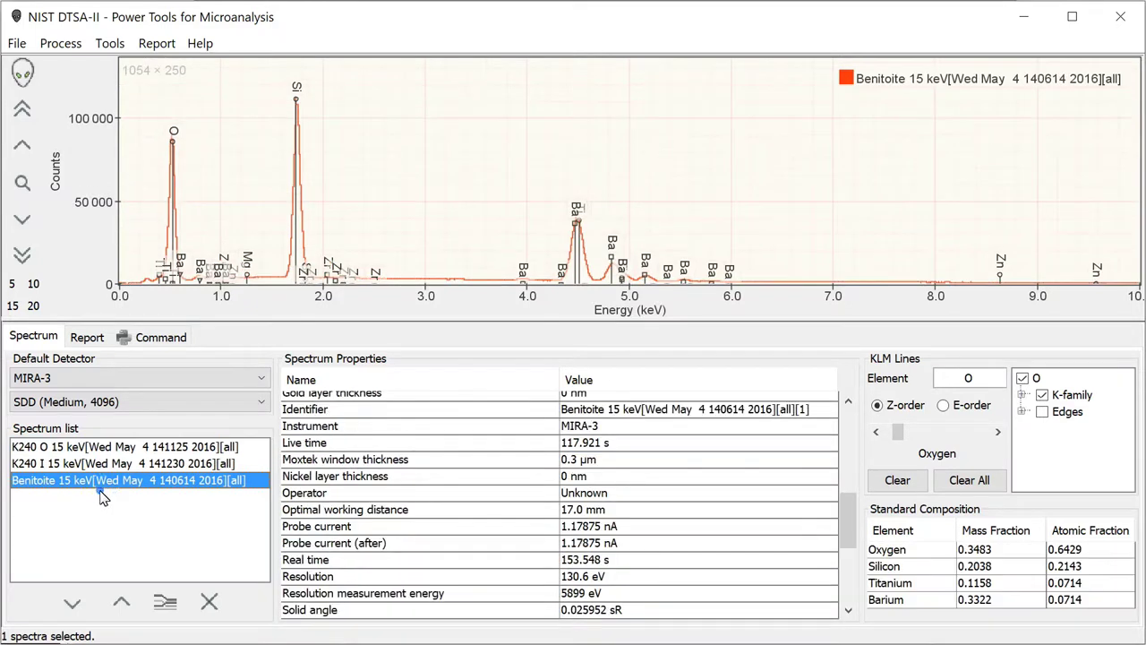
{"action": "left_click", "coordinate": [18, 43]}
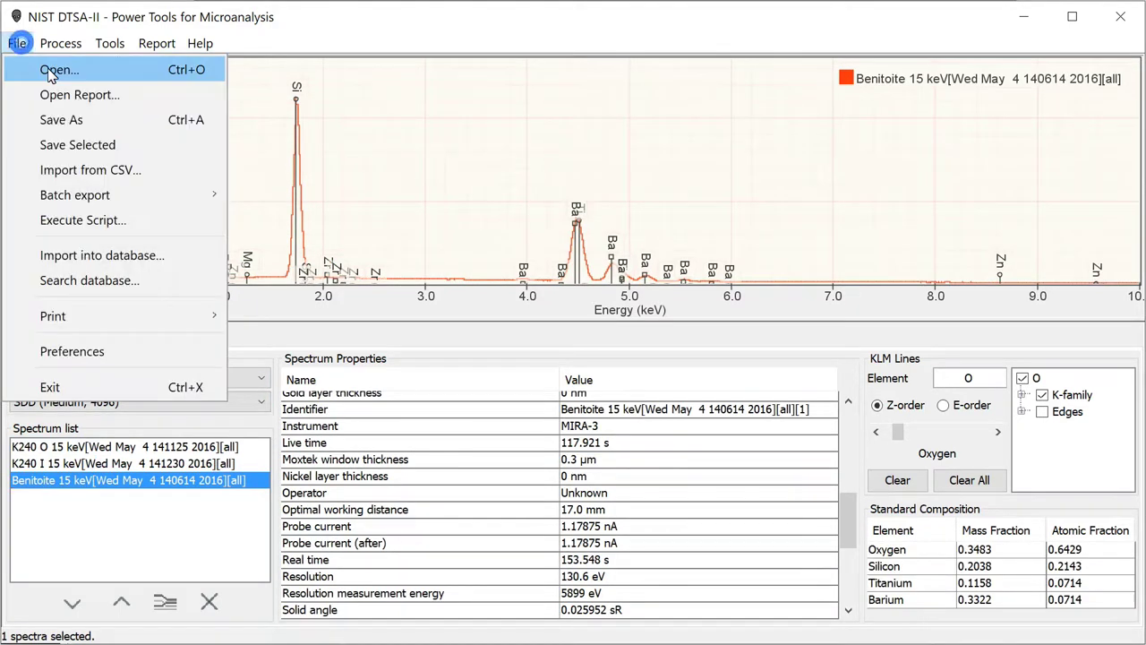
{"action": "left_click", "coordinate": [50, 71]}
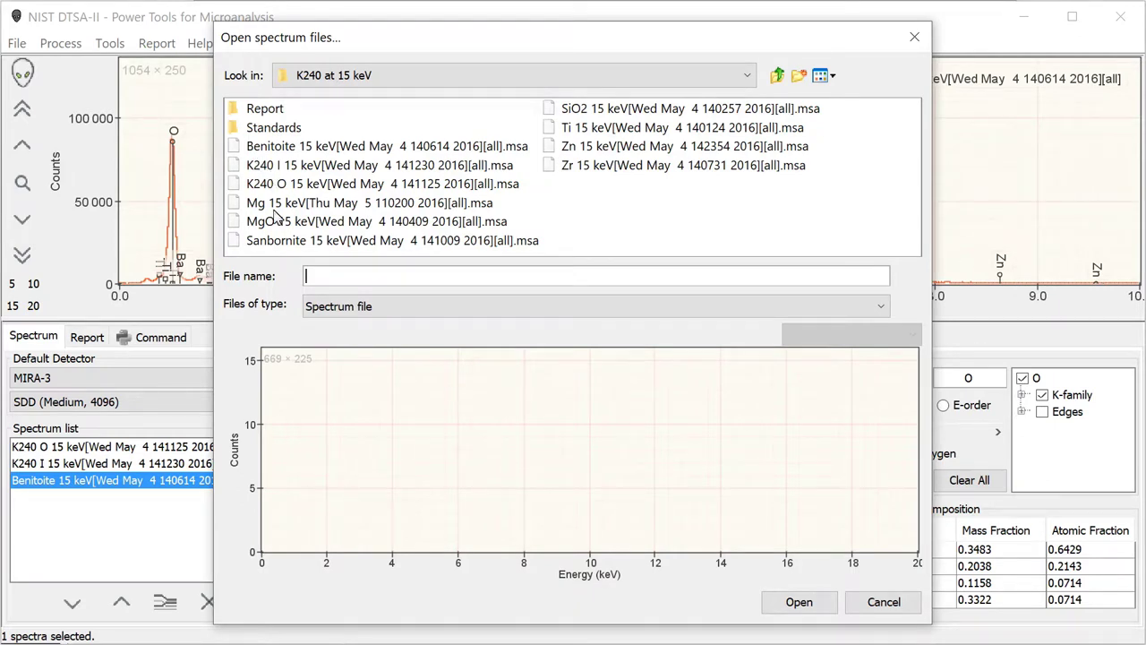
{"action": "left_click", "coordinate": [291, 204]}
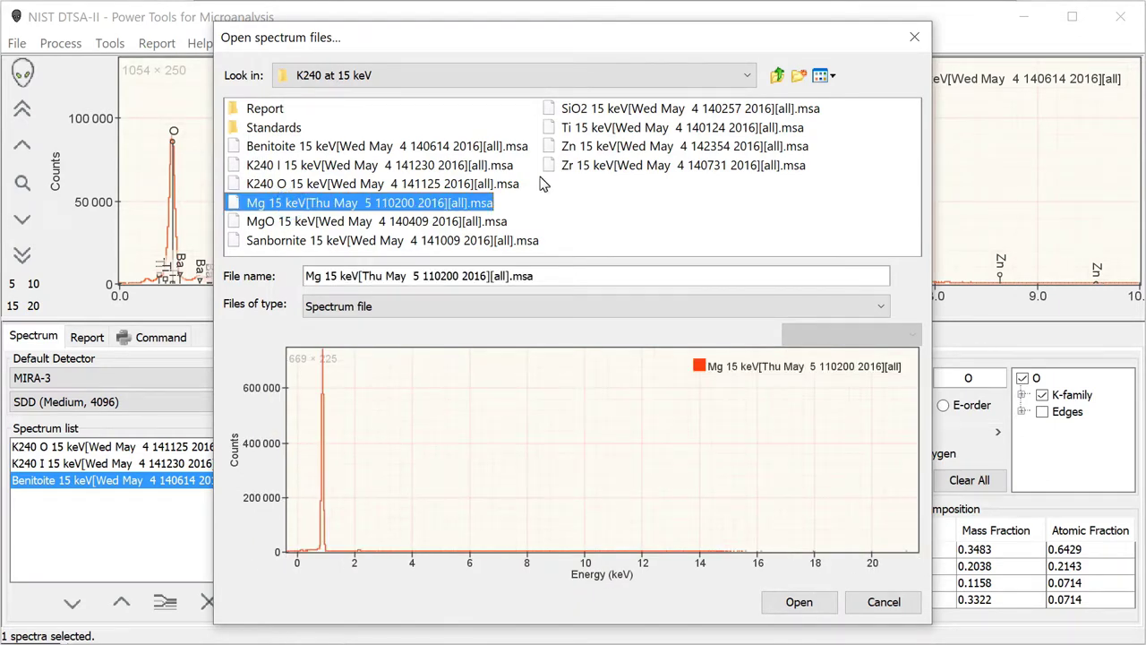
{"action": "left_click", "coordinate": [569, 148], "text": "ctrl"}
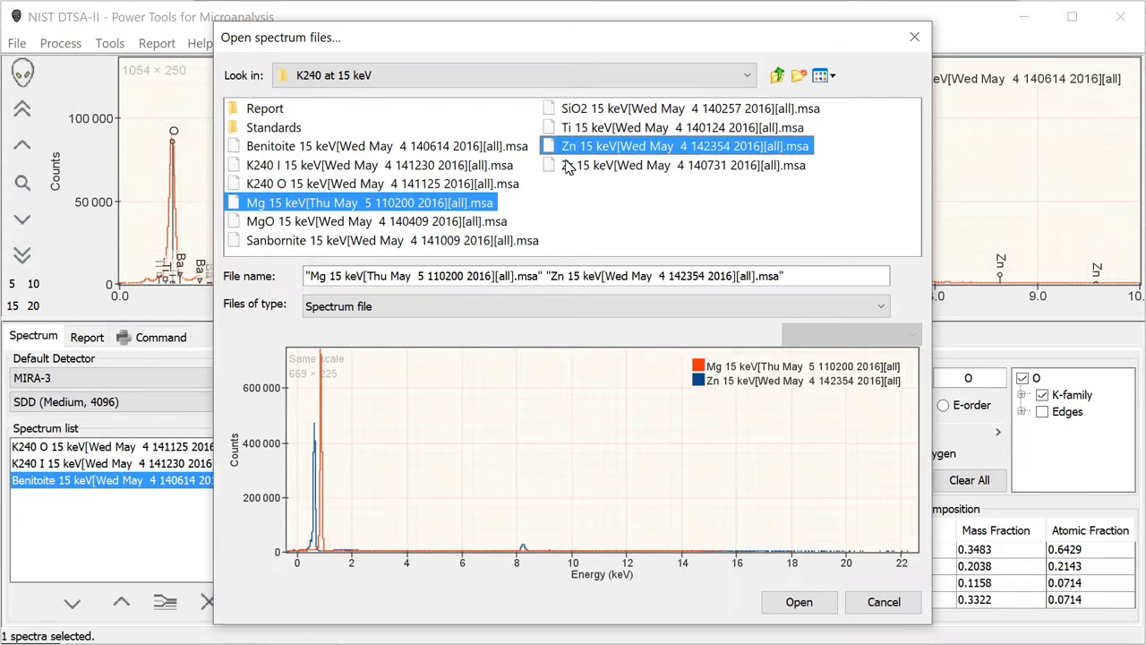
{"action": "left_click", "coordinate": [566, 168], "text": "ctrl"}
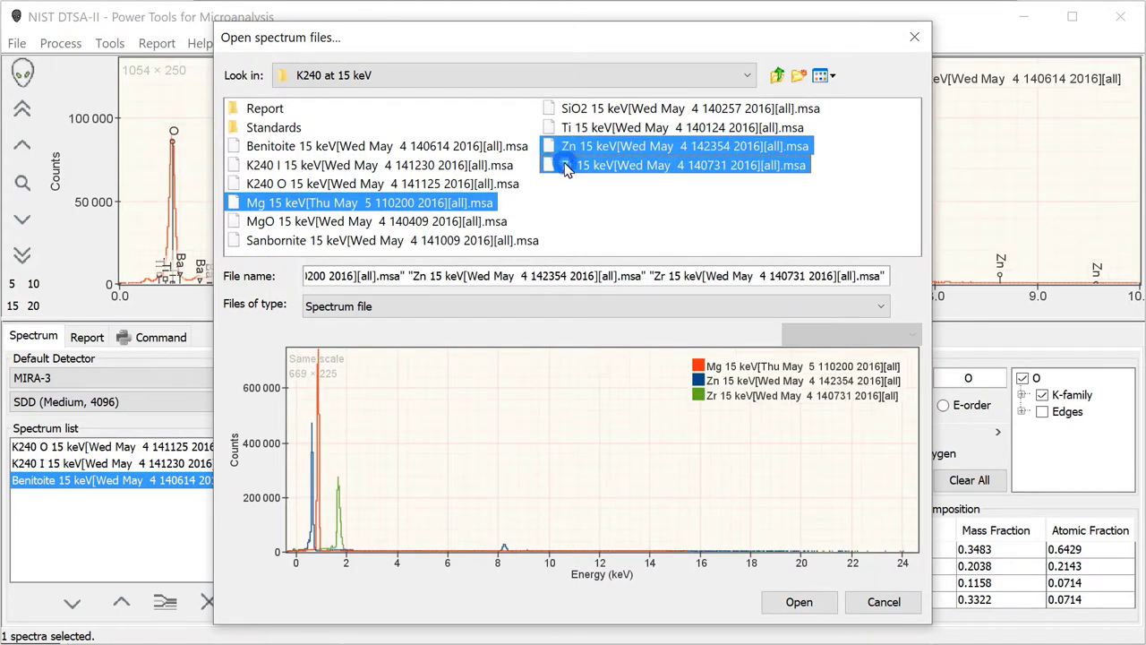
{"action": "left_click", "coordinate": [797, 601]}
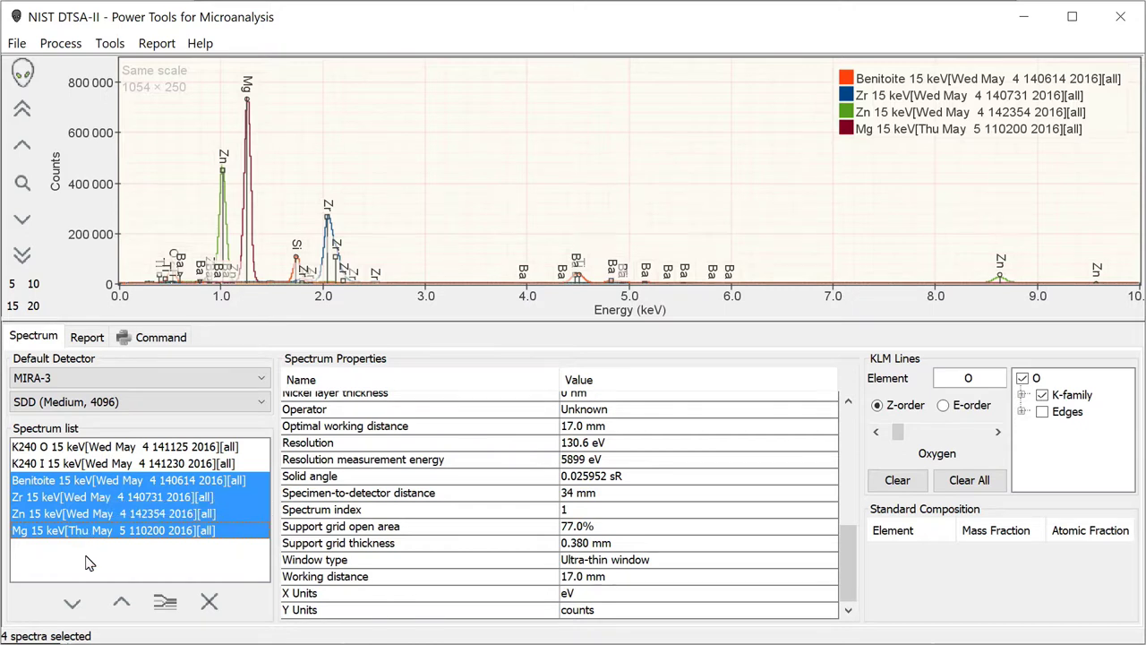
Select Benitoite alone and choose Make 'Standard Bundle' from its context menu.
{"action": "left_click", "coordinate": [87, 484]}
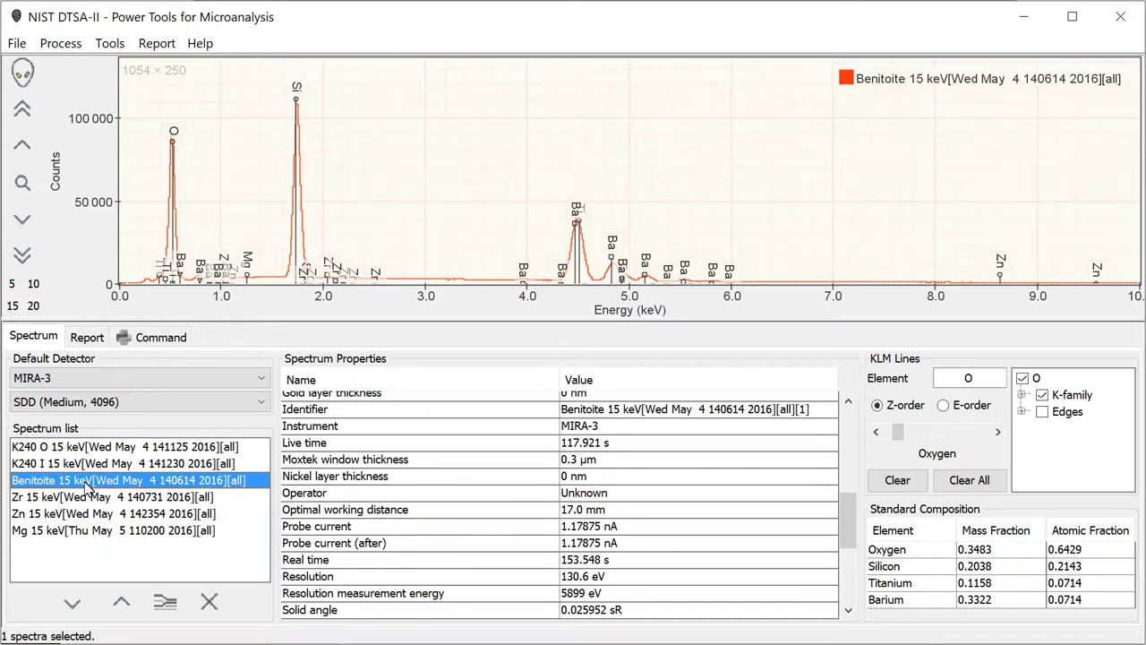
{"action": "right_click", "coordinate": [87, 485]}
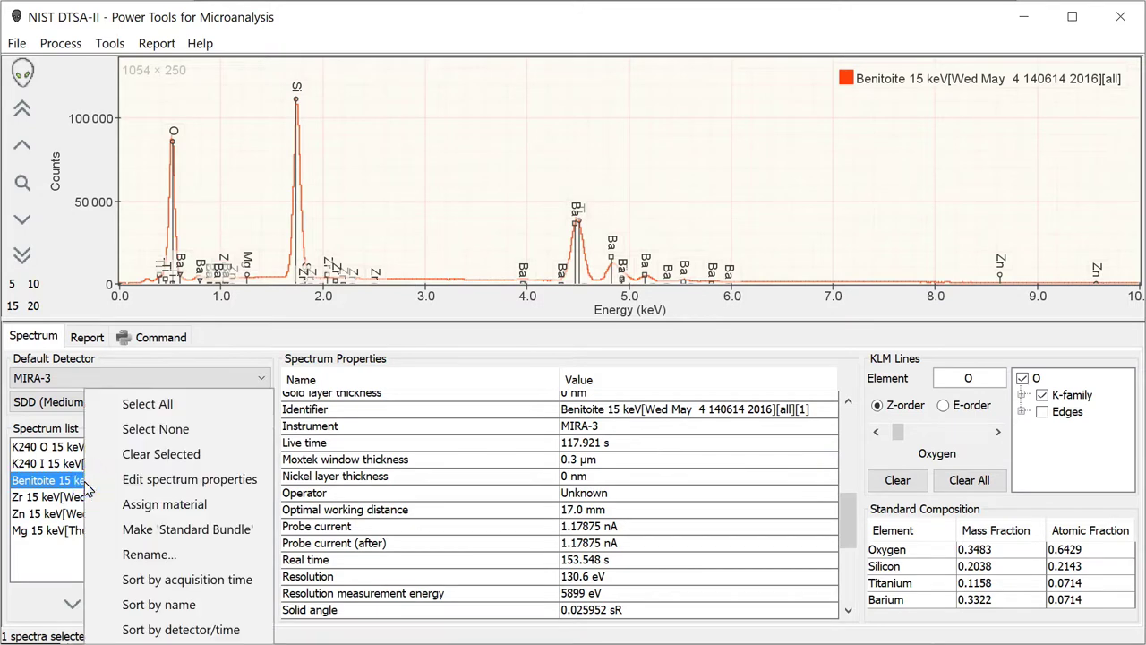
{"action": "left_click", "coordinate": [150, 534]}
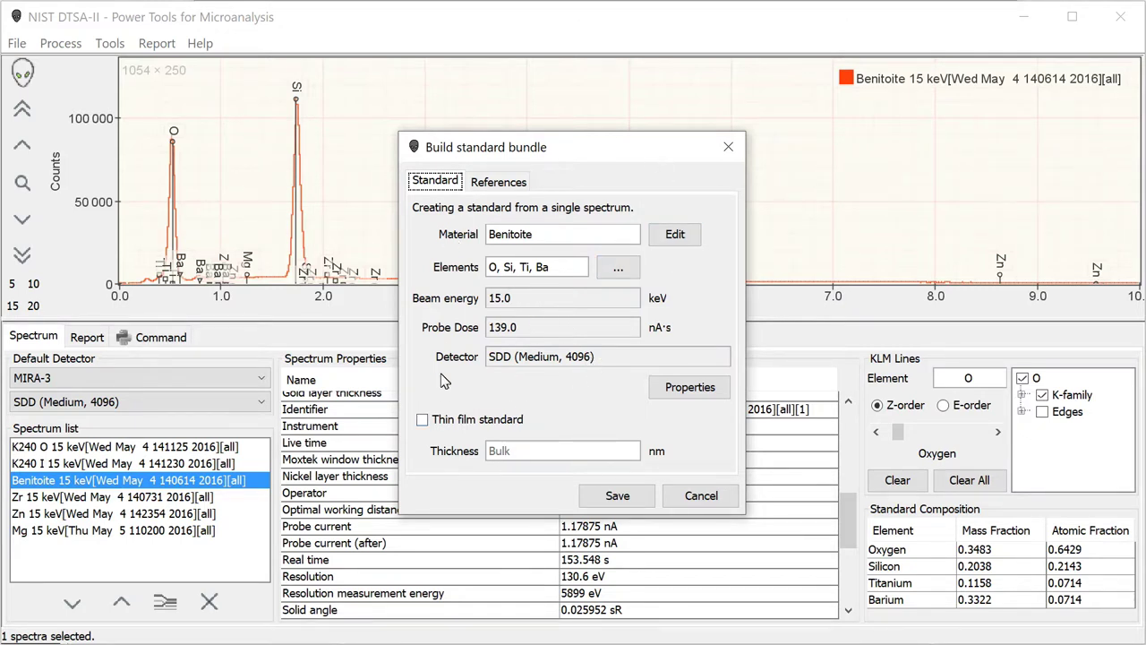
Show the bundle's References listing Ti L-family, O, Ti K-family and Ba L3-M5.
{"action": "left_click", "coordinate": [503, 183]}
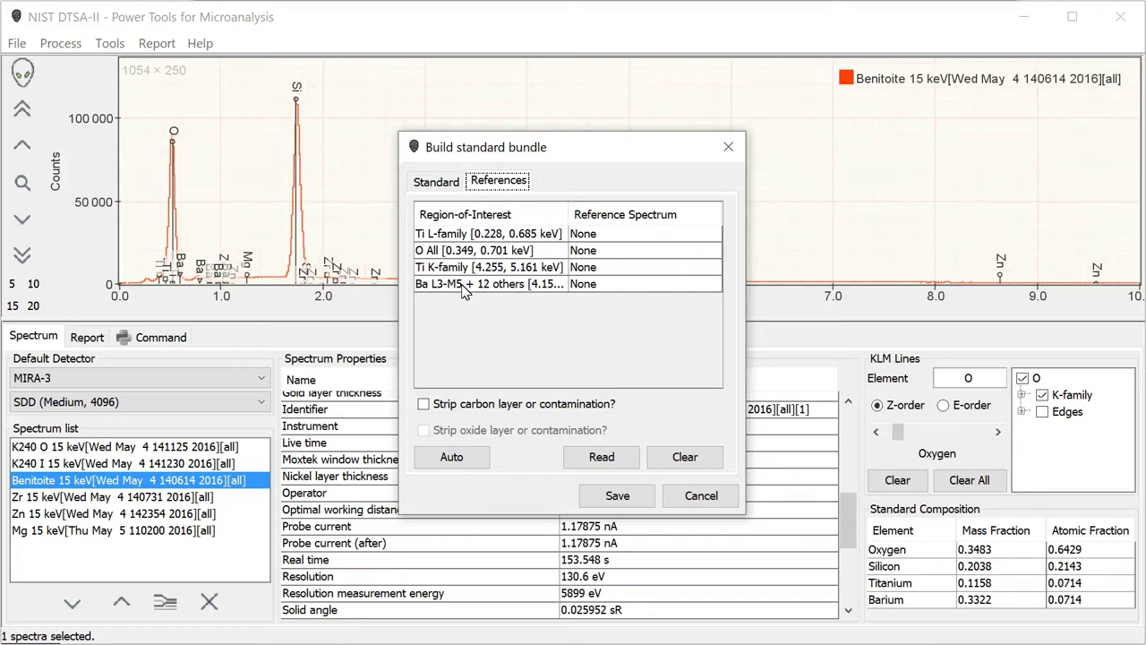
Read the Ti 15 keV spectrum as reference for both Ti regions, element Ti.
{"action": "left_click", "coordinate": [463, 235]}
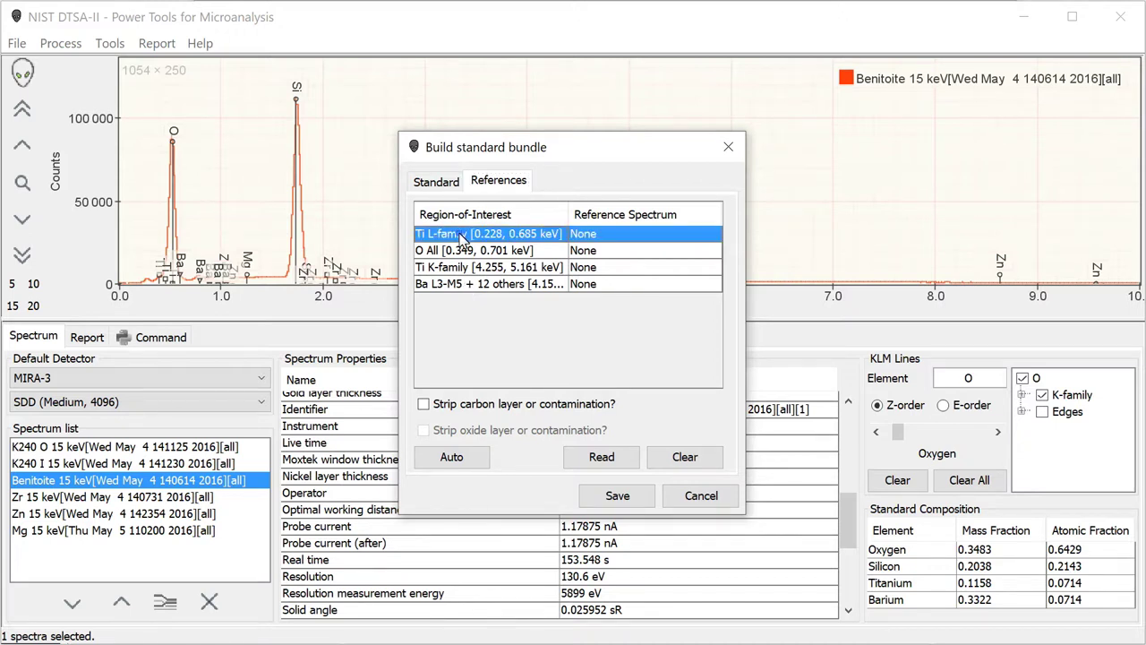
{"action": "left_click", "coordinate": [457, 268], "text": "ctrl"}
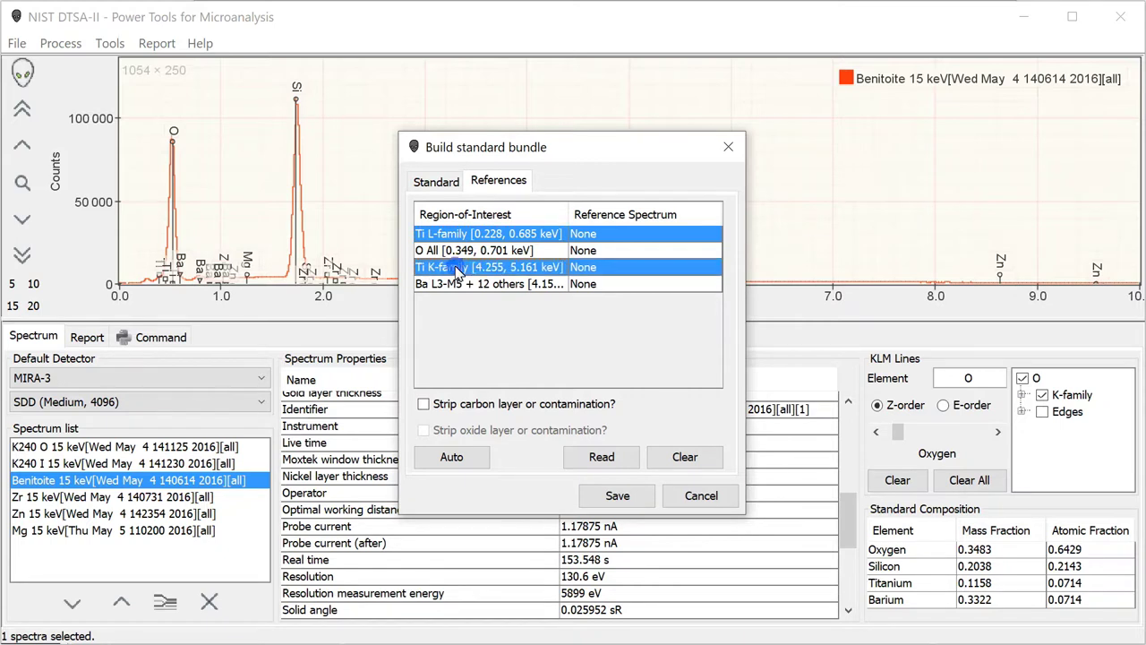
{"action": "left_click", "coordinate": [601, 458]}
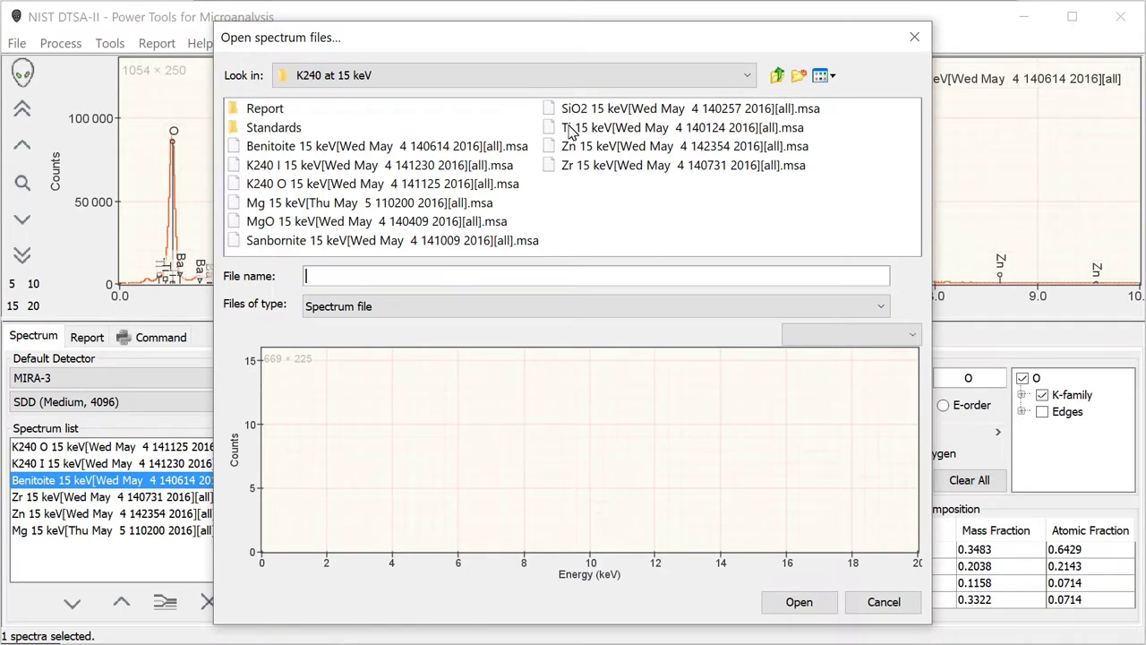
{"action": "left_click", "coordinate": [574, 128]}
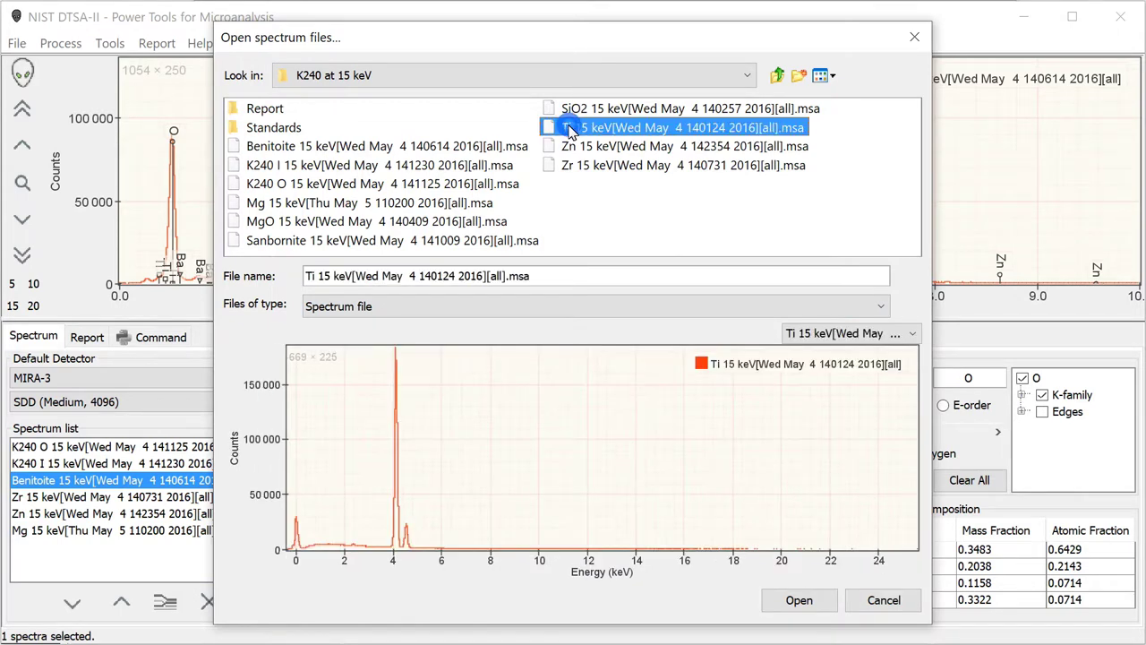
{"action": "left_click", "coordinate": [797, 601]}
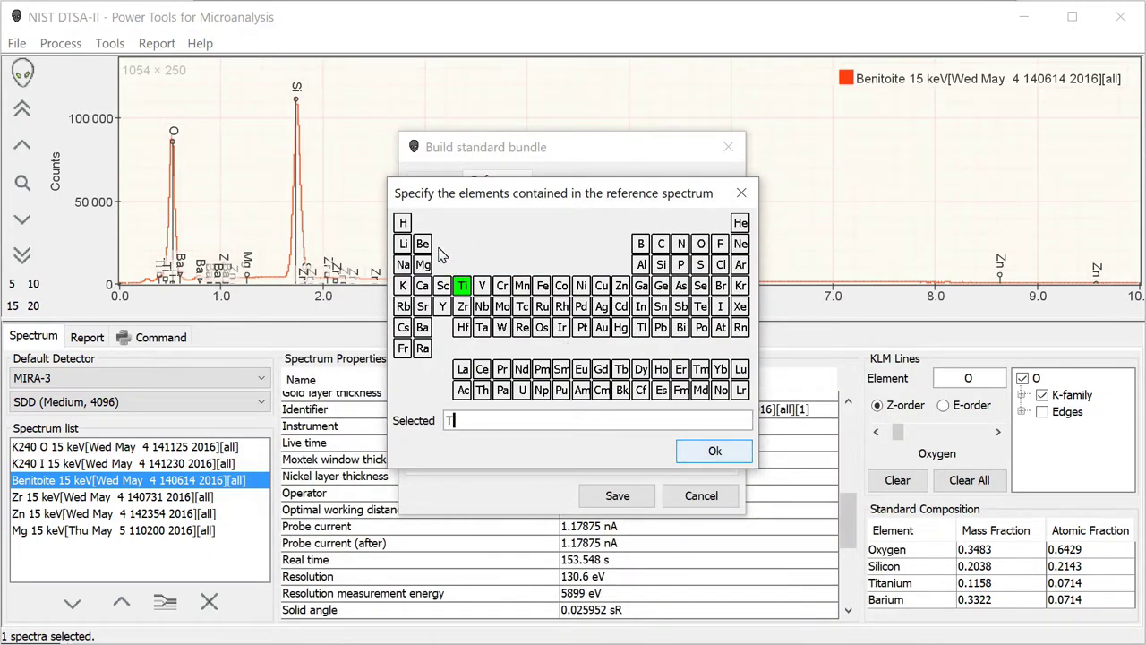
{"action": "left_click_drag", "start_coordinate": [448, 197], "coordinate": [424, 179]}
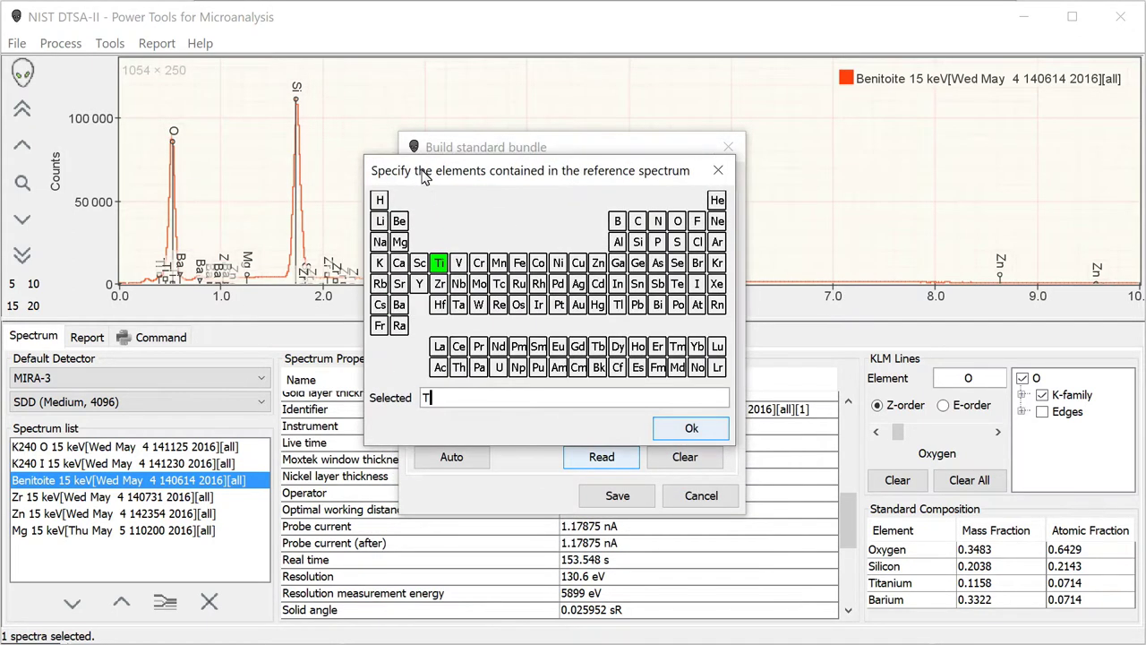
{"action": "left_click", "coordinate": [688, 432]}
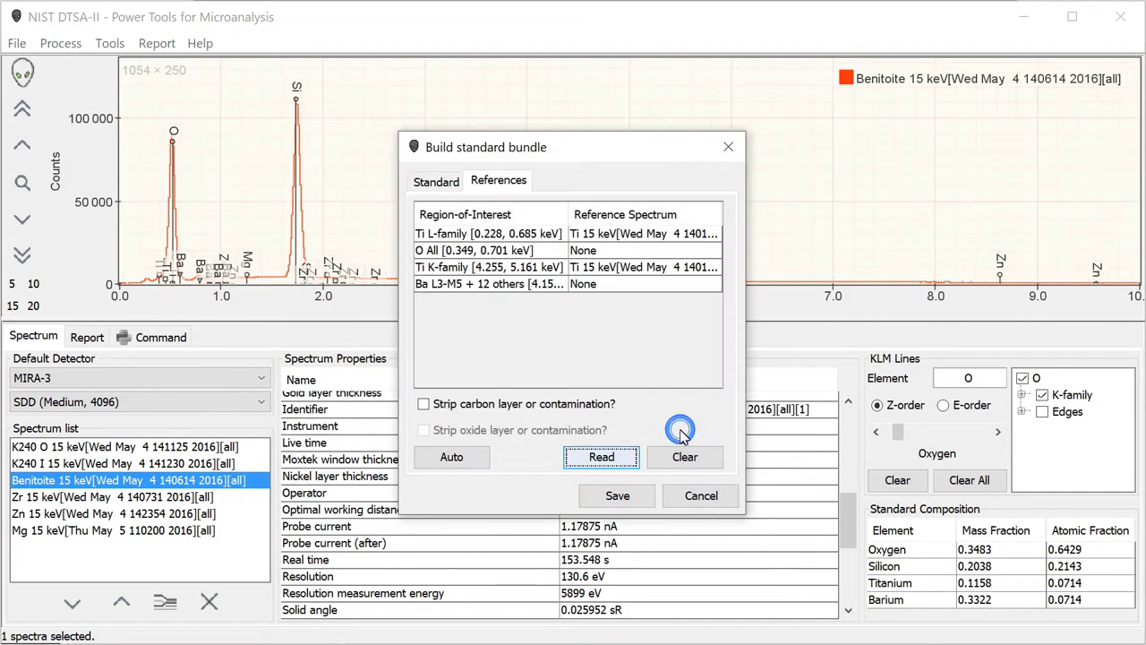
Set SiO2 15 keV as the O All reference, with elements O and Si.
{"action": "left_click", "coordinate": [603, 251]}
{"action": "left_click", "coordinate": [604, 460]}
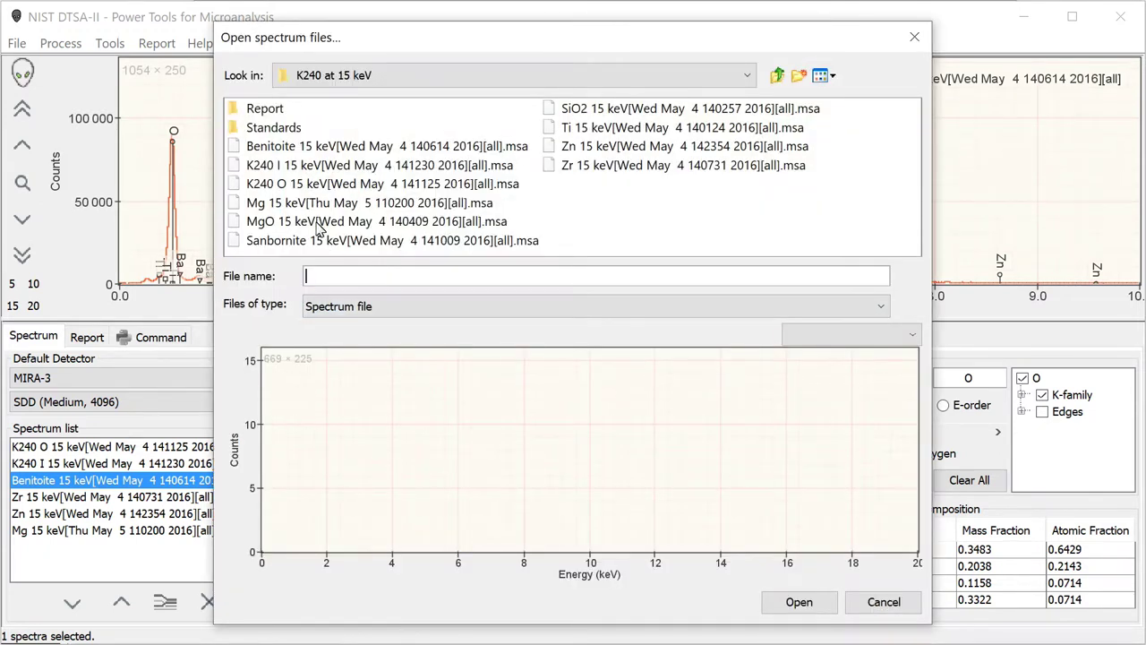
{"action": "left_click", "coordinate": [584, 111]}
{"action": "left_click", "coordinate": [788, 600]}
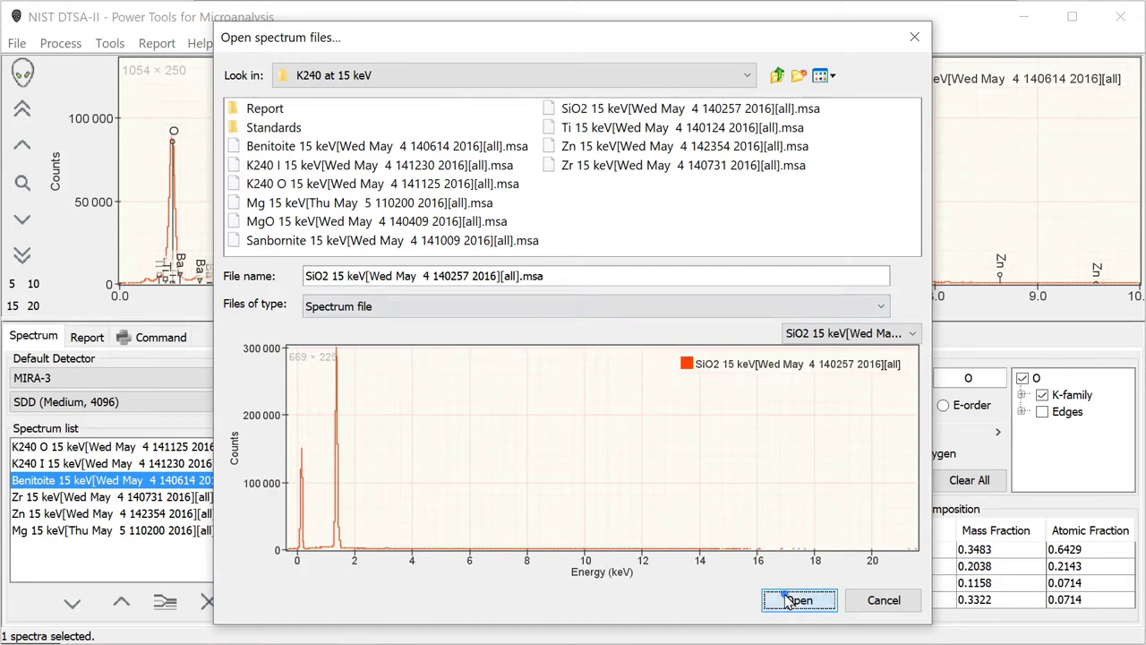
{"action": "left_click", "coordinate": [661, 266]}
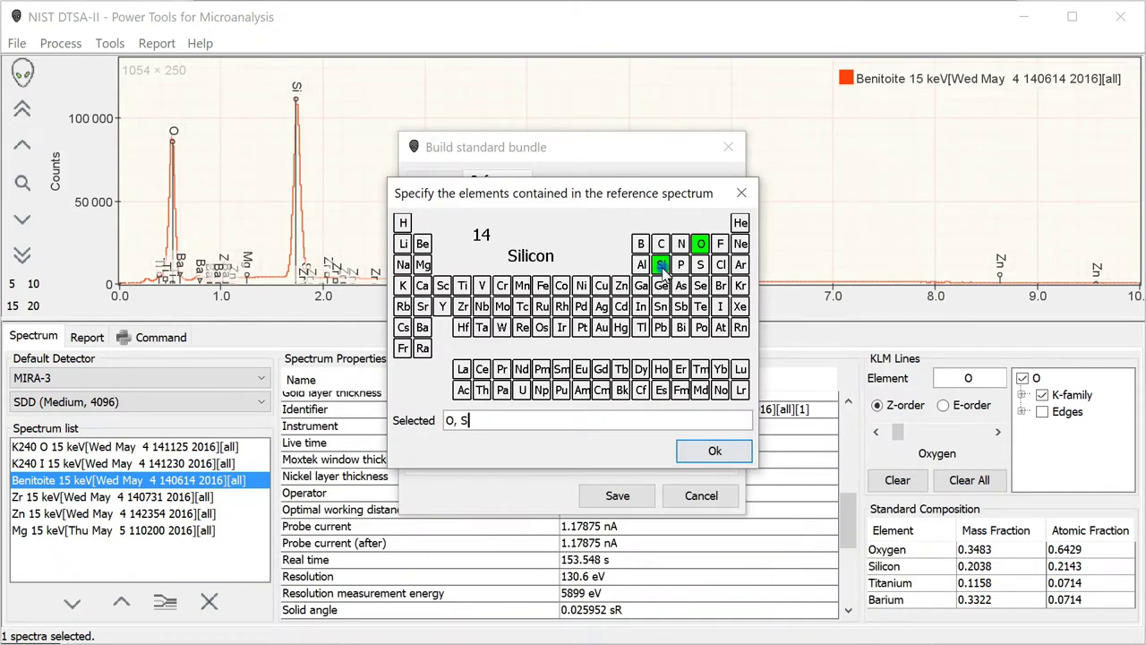
{"action": "left_click", "coordinate": [712, 452]}
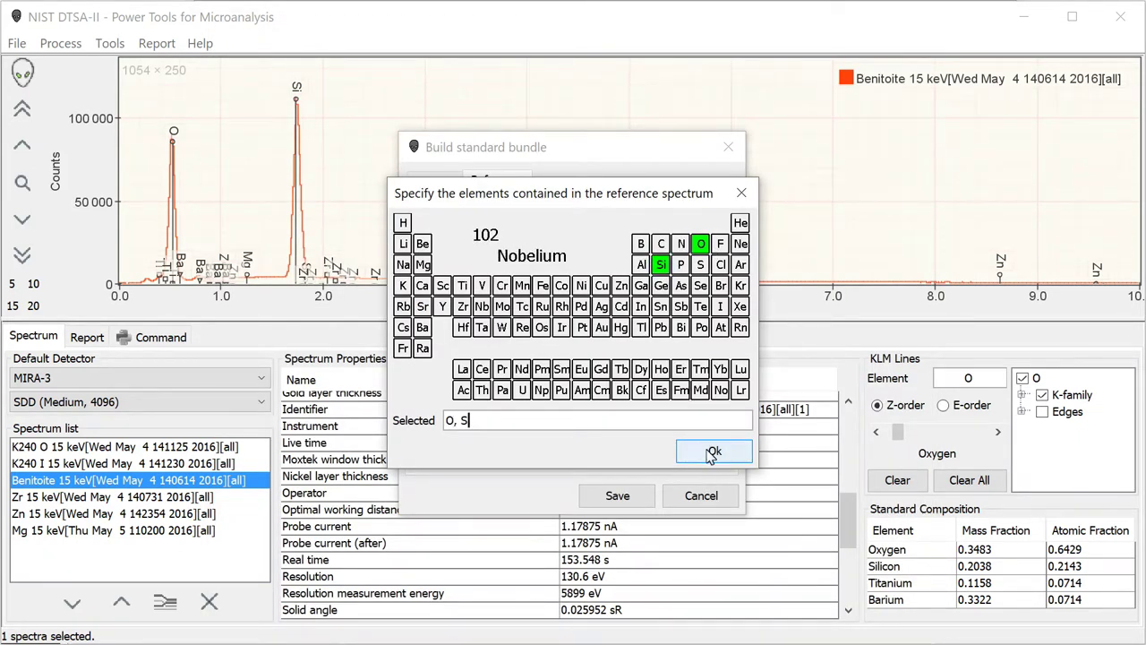
Set Sanbornite 15 keV as the Ba L3-M5 reference, with elements O, Si, Ba.
{"action": "left_click", "coordinate": [587, 284]}
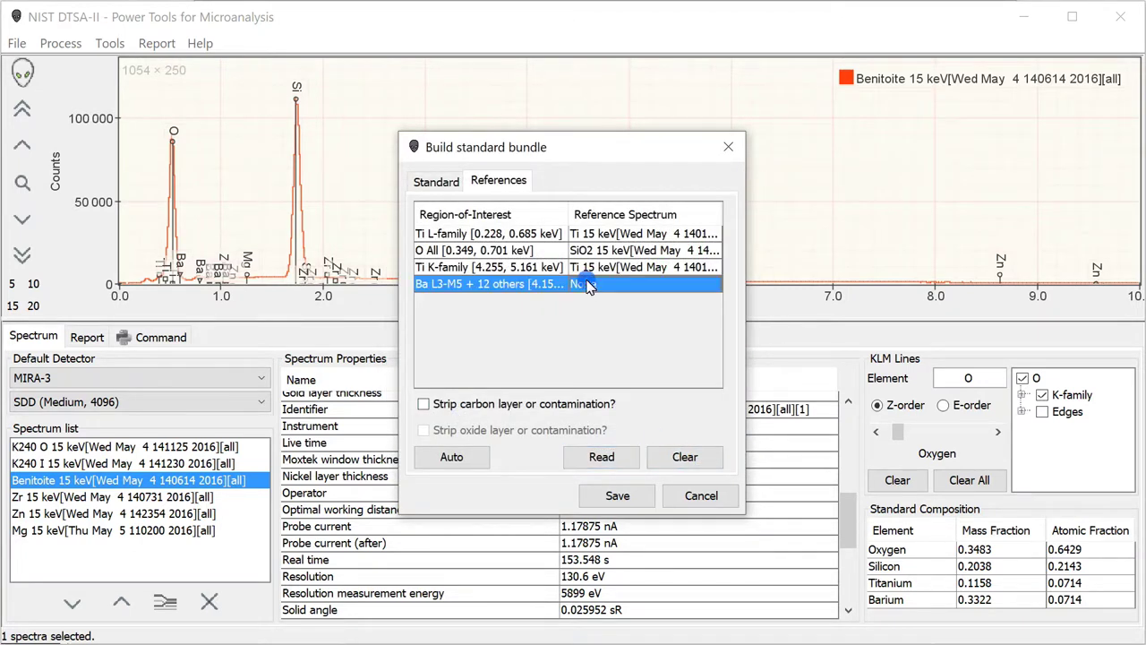
{"action": "left_click", "coordinate": [600, 459]}
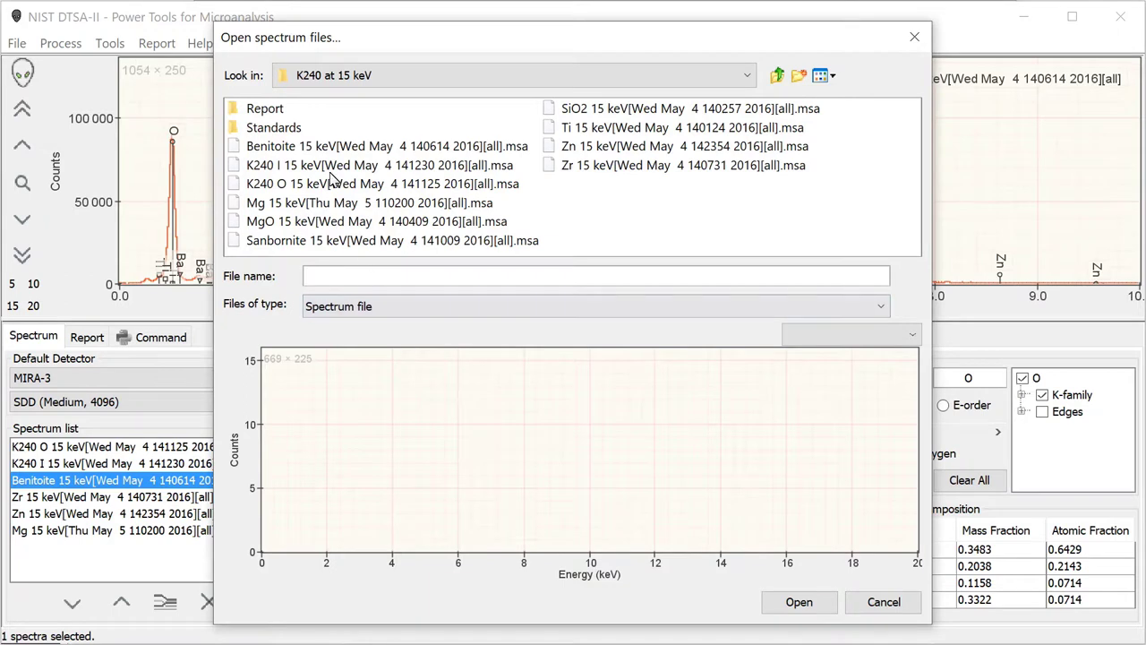
{"action": "left_click", "coordinate": [329, 240]}
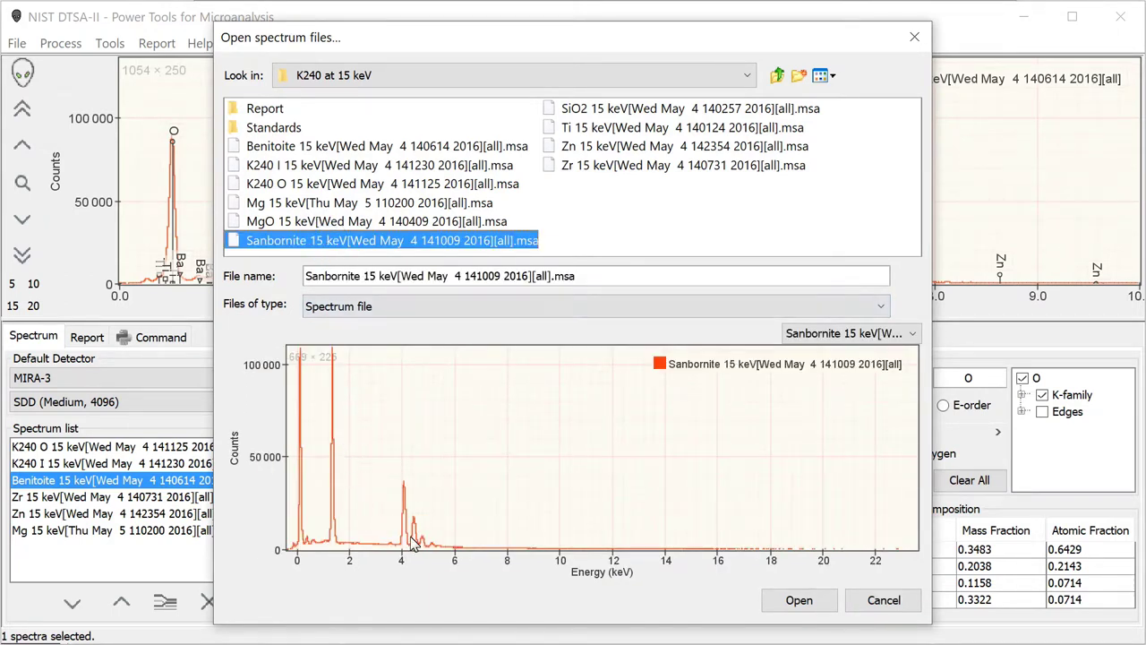
{"action": "left_click", "coordinate": [797, 602]}
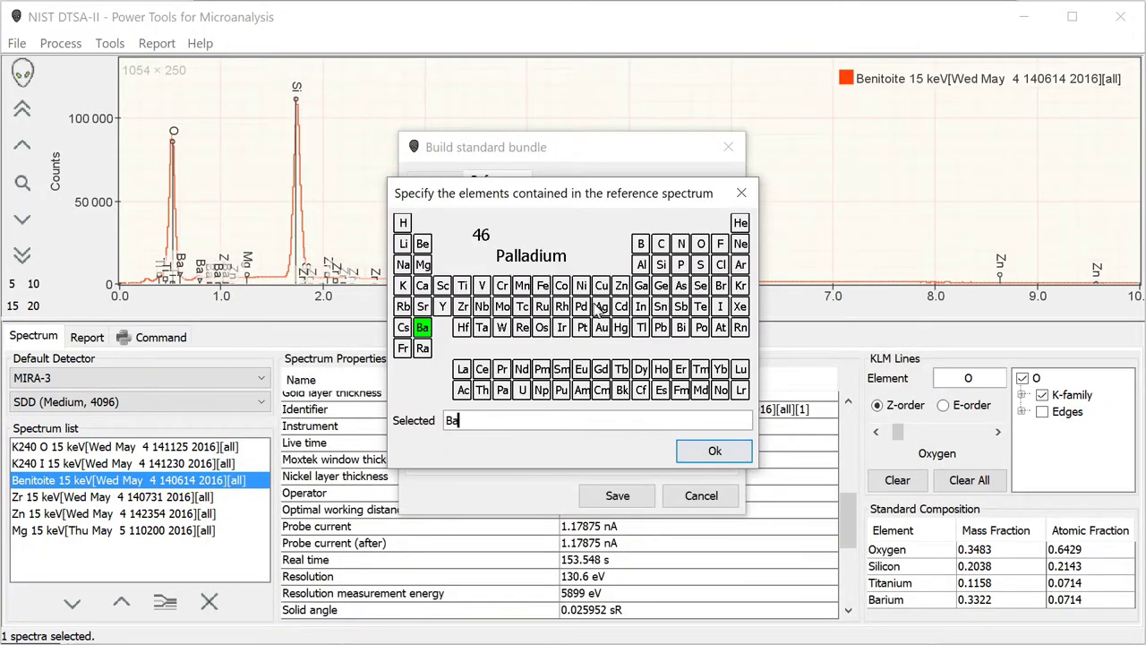
{"action": "left_click", "coordinate": [660, 266]}
{"action": "left_click", "coordinate": [701, 244]}
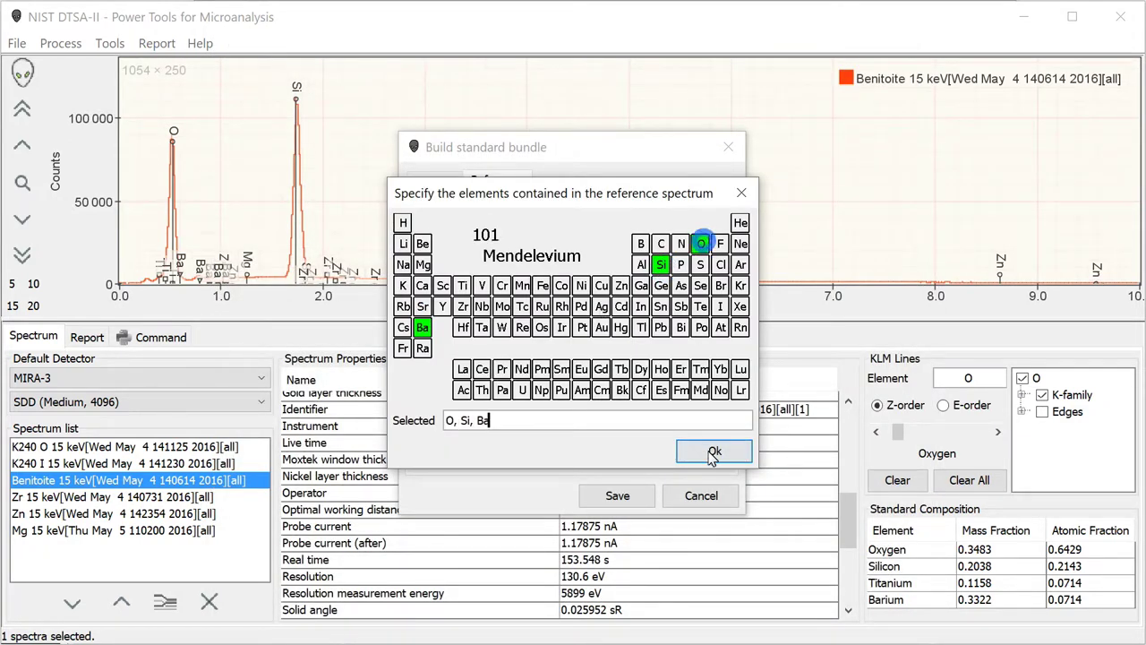
{"action": "left_click", "coordinate": [715, 450]}
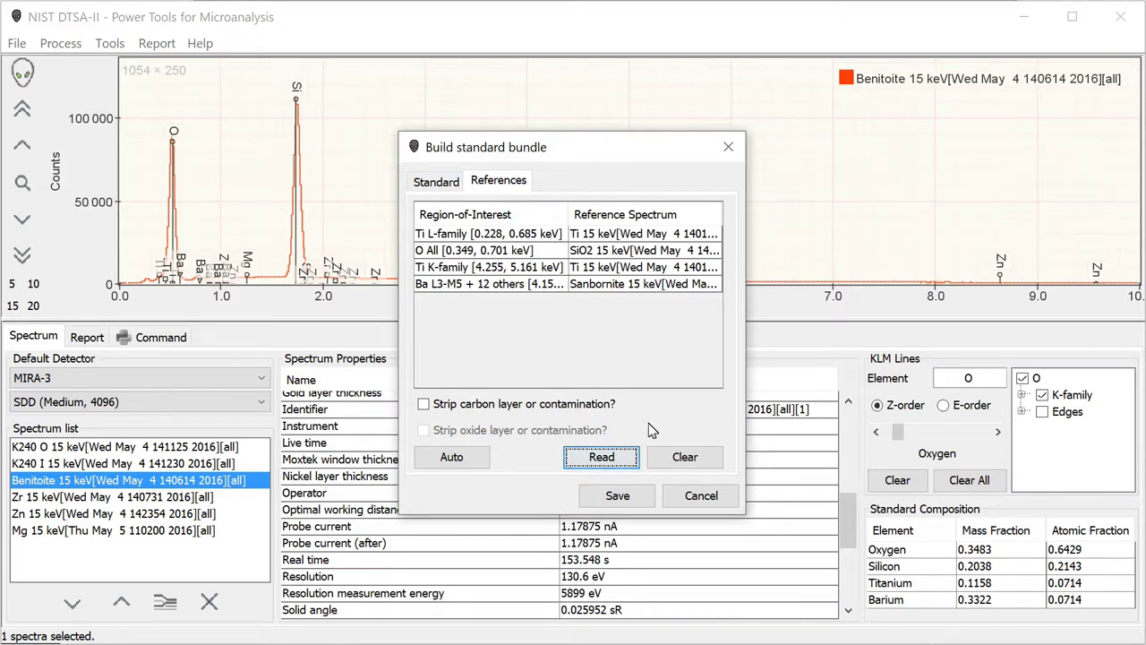
Save the finished Benitoite standard bundle after editing its file name.
{"action": "left_click", "coordinate": [618, 496]}
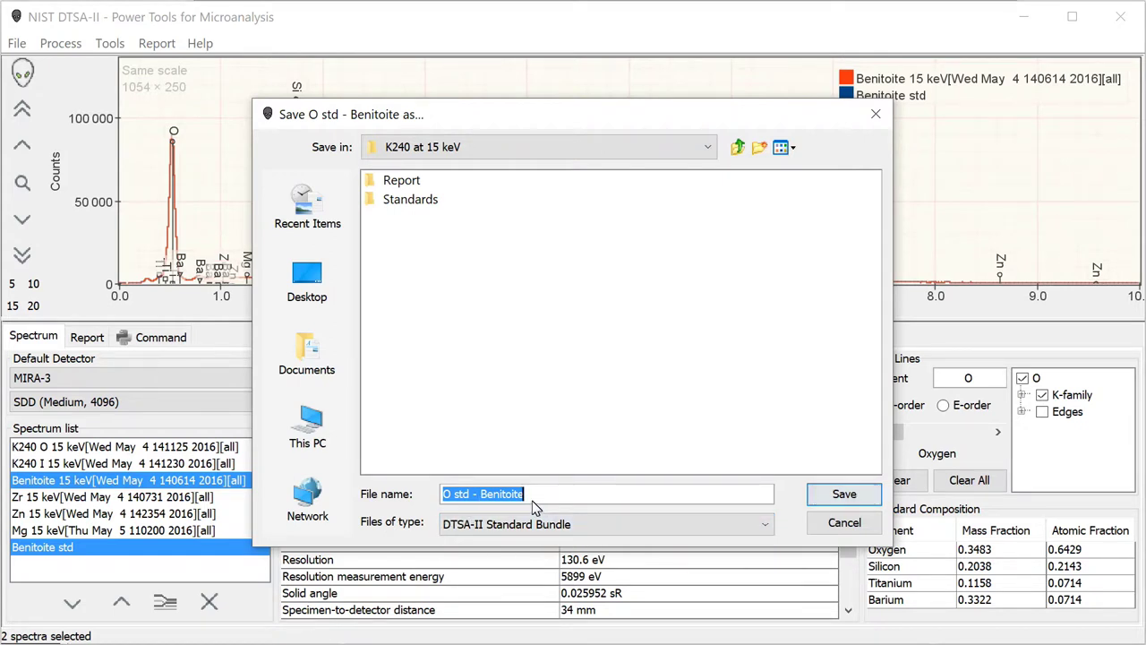
{"action": "left_click", "coordinate": [447, 497]}
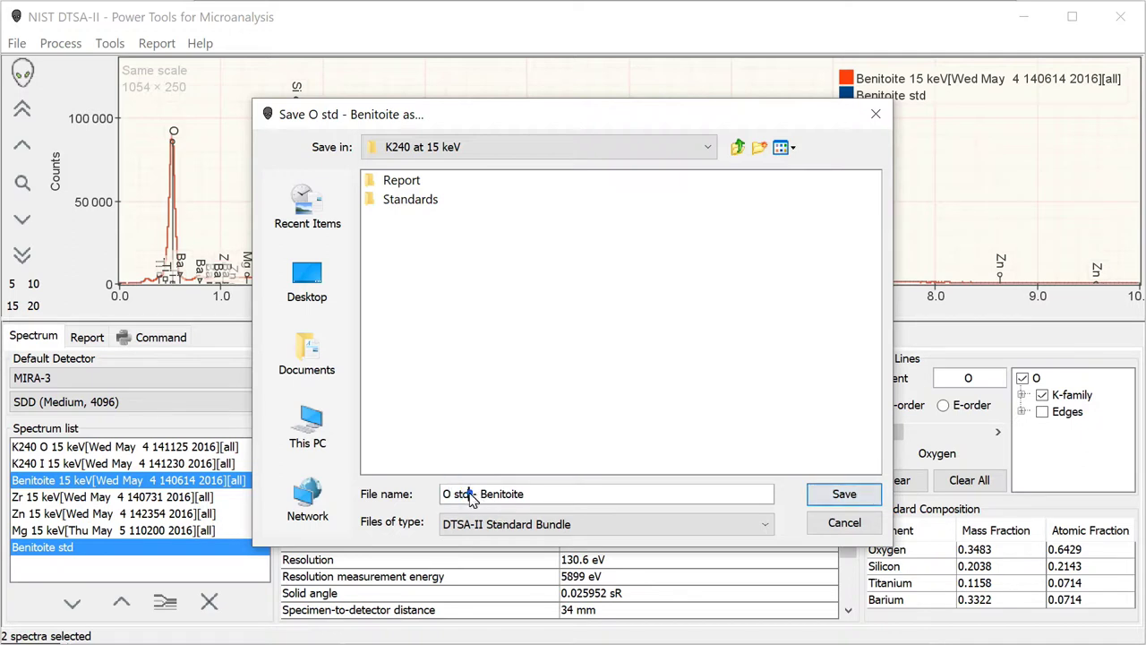
{"action": "left_click", "coordinate": [470, 494]}
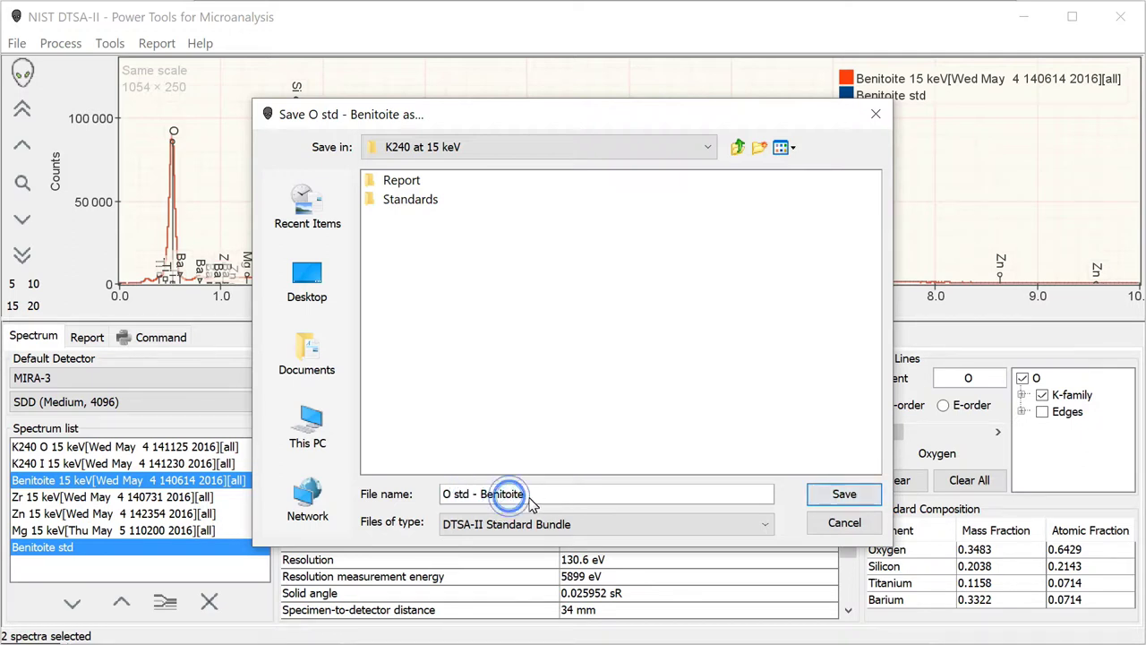
{"action": "left_click", "coordinate": [508, 495]}
{"action": "left_click", "coordinate": [549, 495]}
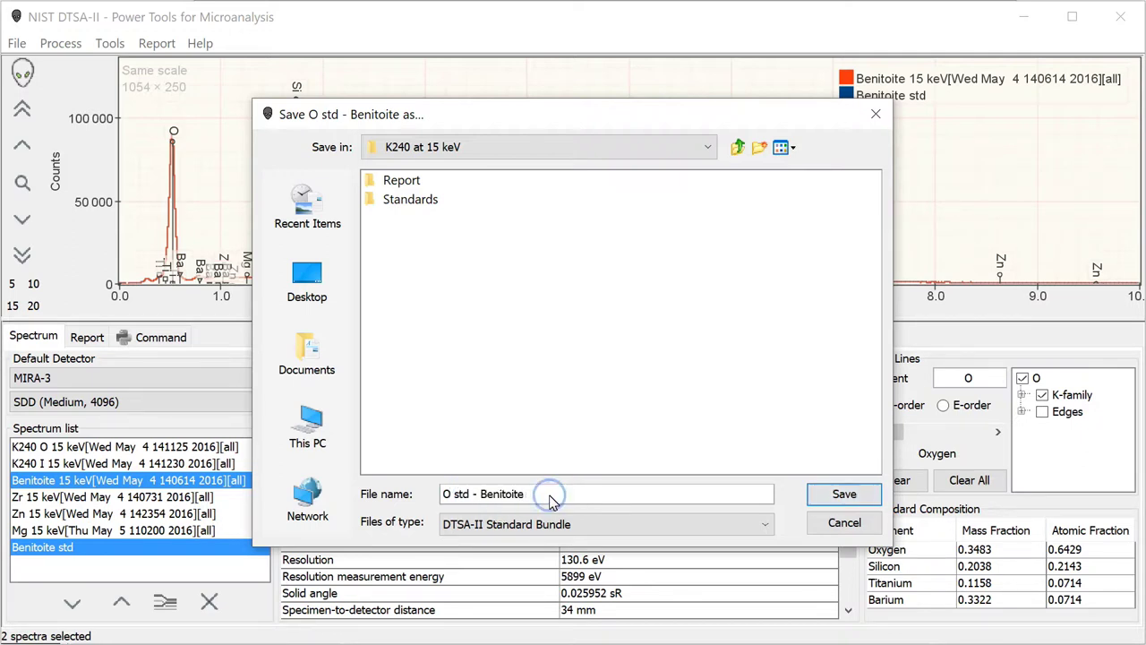
Save the O, Si, Ti and Ba Benitoite .zstd bundles and the Benitoite std spectrum.
{"action": "left_click", "coordinate": [831, 500]}
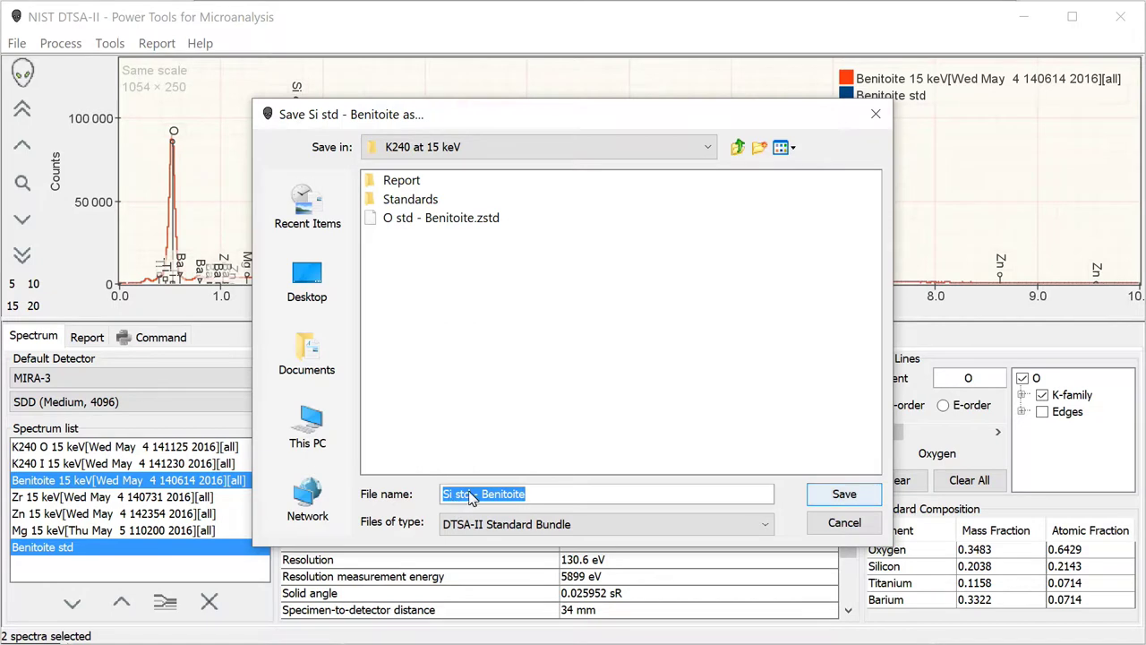
{"action": "left_click", "coordinate": [832, 501]}
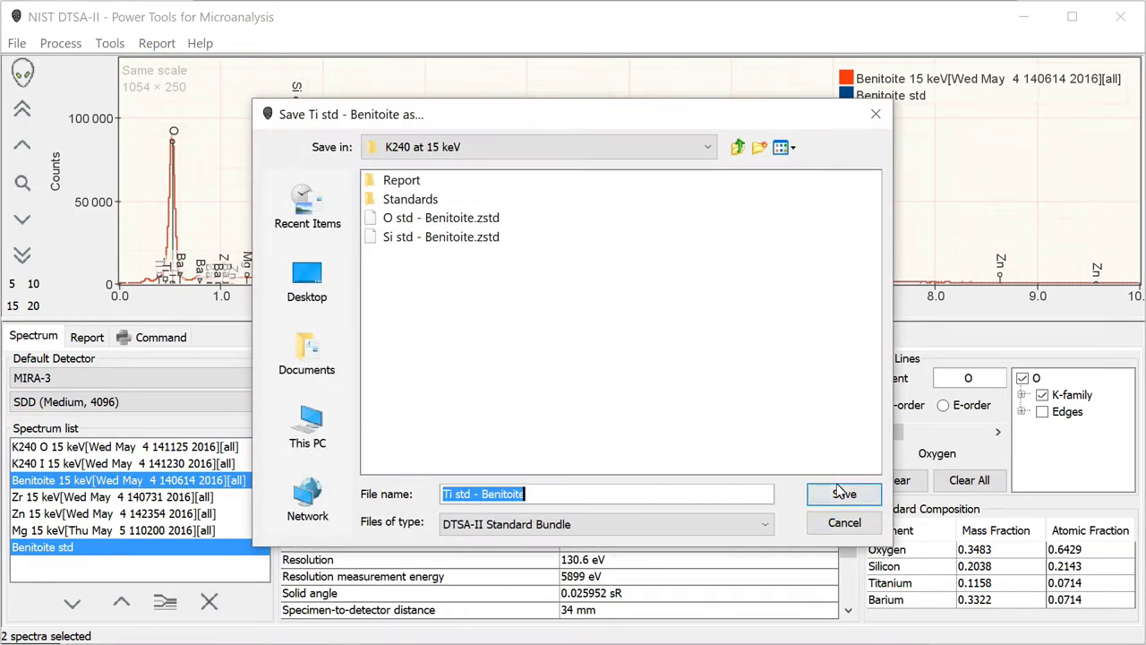
{"action": "left_click", "coordinate": [839, 495]}
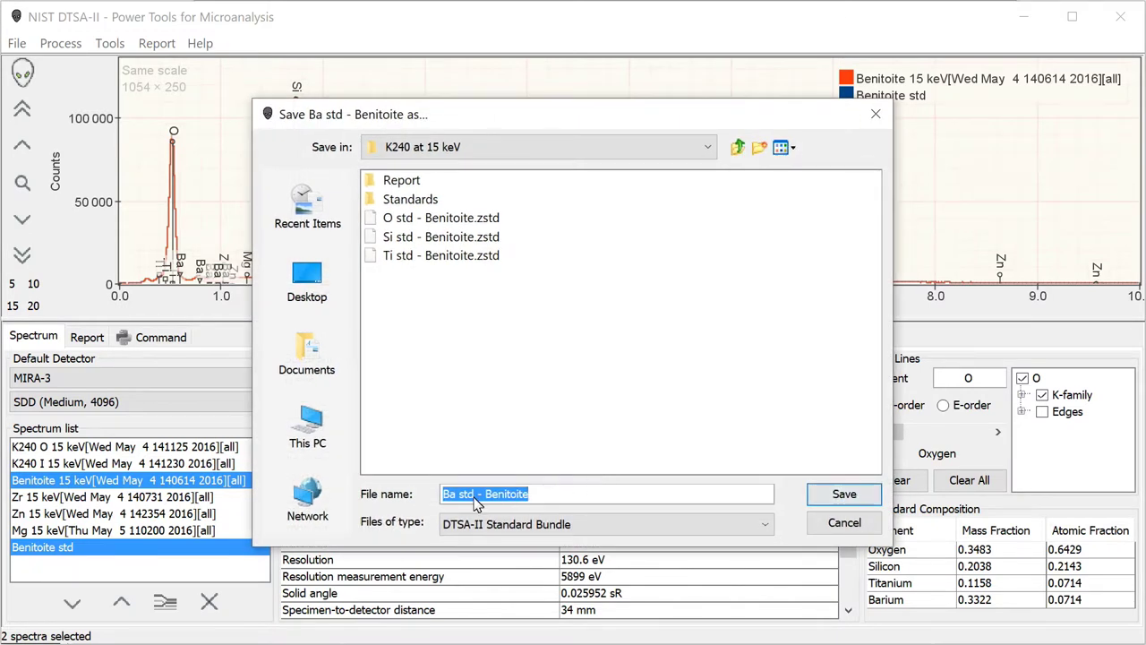
{"action": "left_click", "coordinate": [847, 499]}
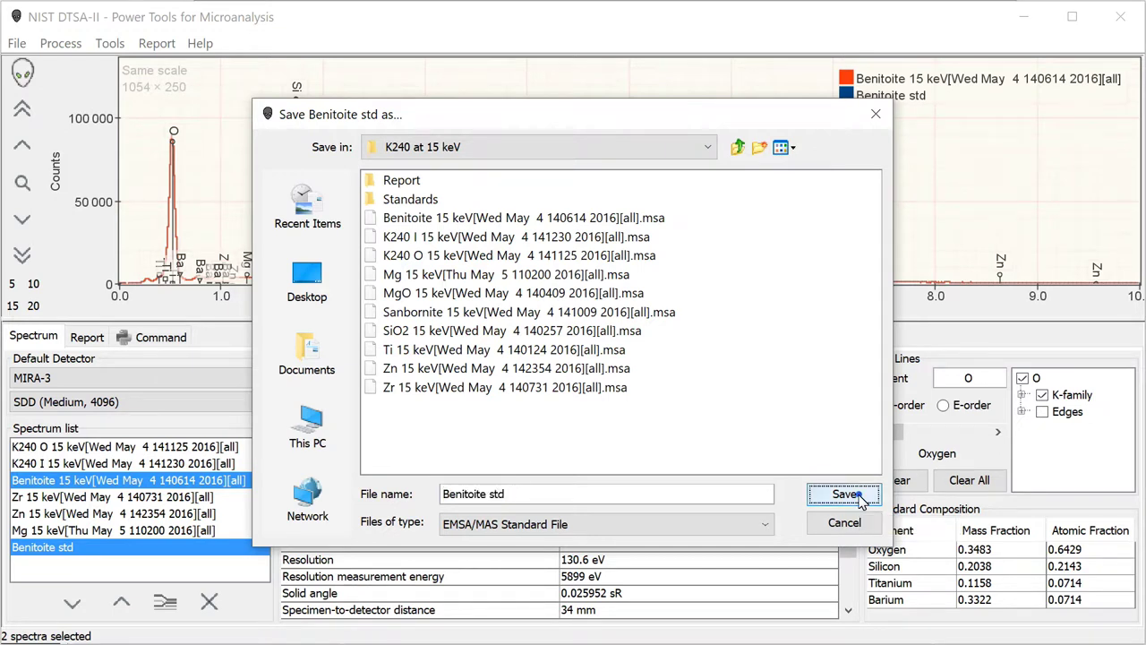
{"action": "left_click", "coordinate": [858, 499]}
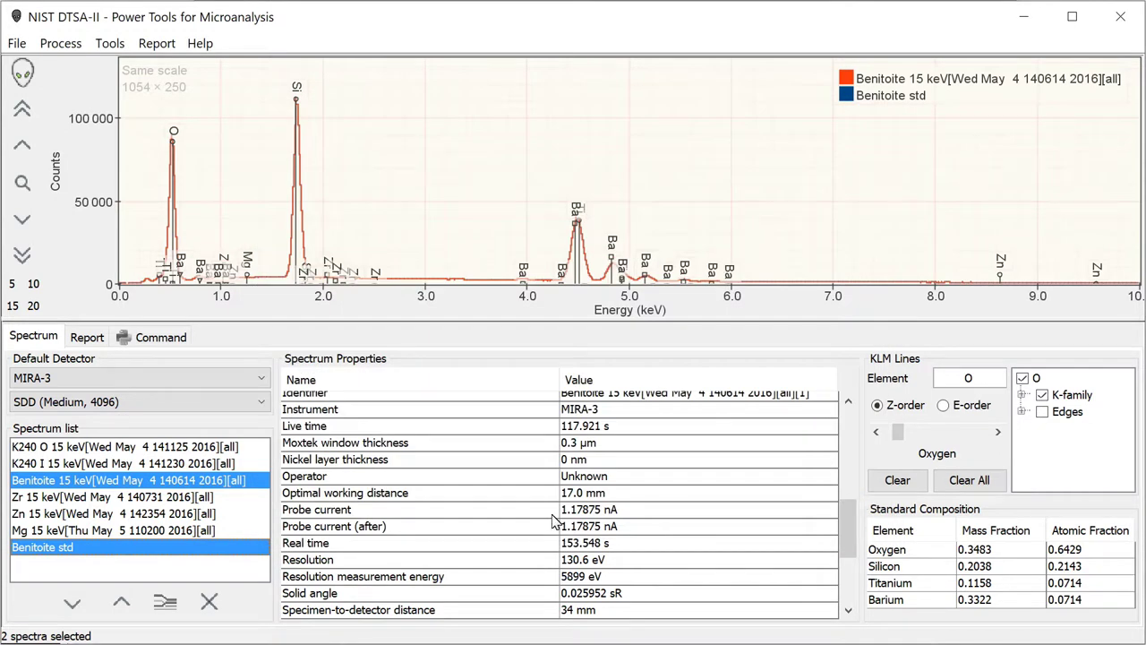
Start a standard bundle from the Zr 15 keV spectrum with material Zr.
{"action": "left_click", "coordinate": [49, 552]}
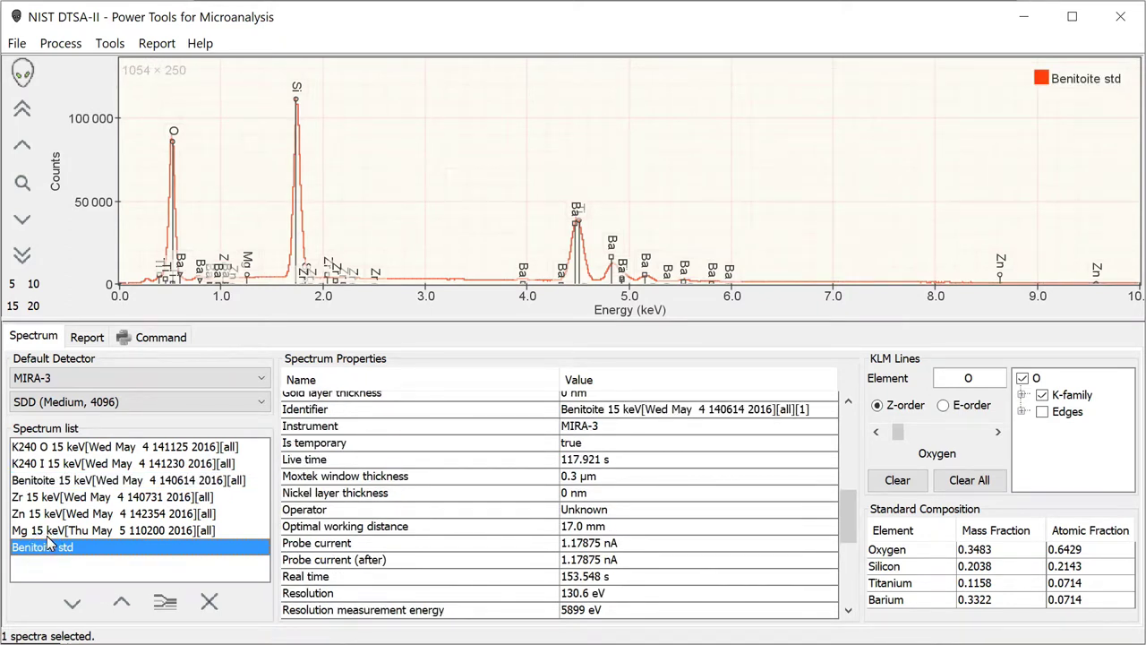
{"action": "left_click", "coordinate": [54, 480]}
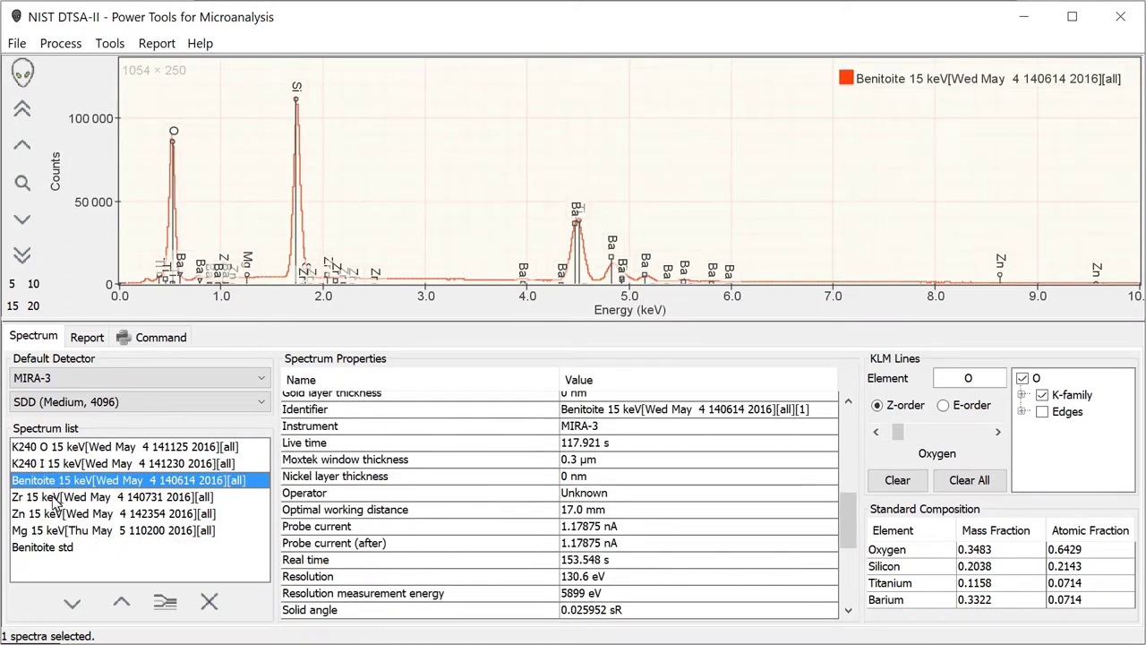
{"action": "left_click", "coordinate": [52, 498]}
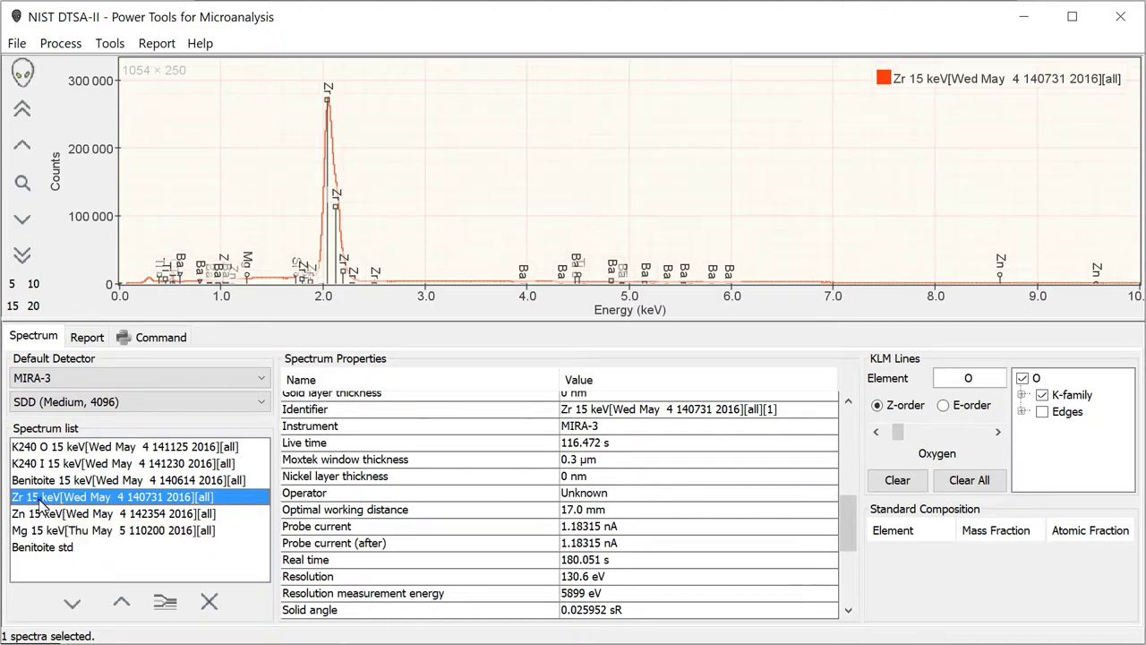
{"action": "right_click", "coordinate": [39, 502]}
{"action": "left_click", "coordinate": [139, 536]}
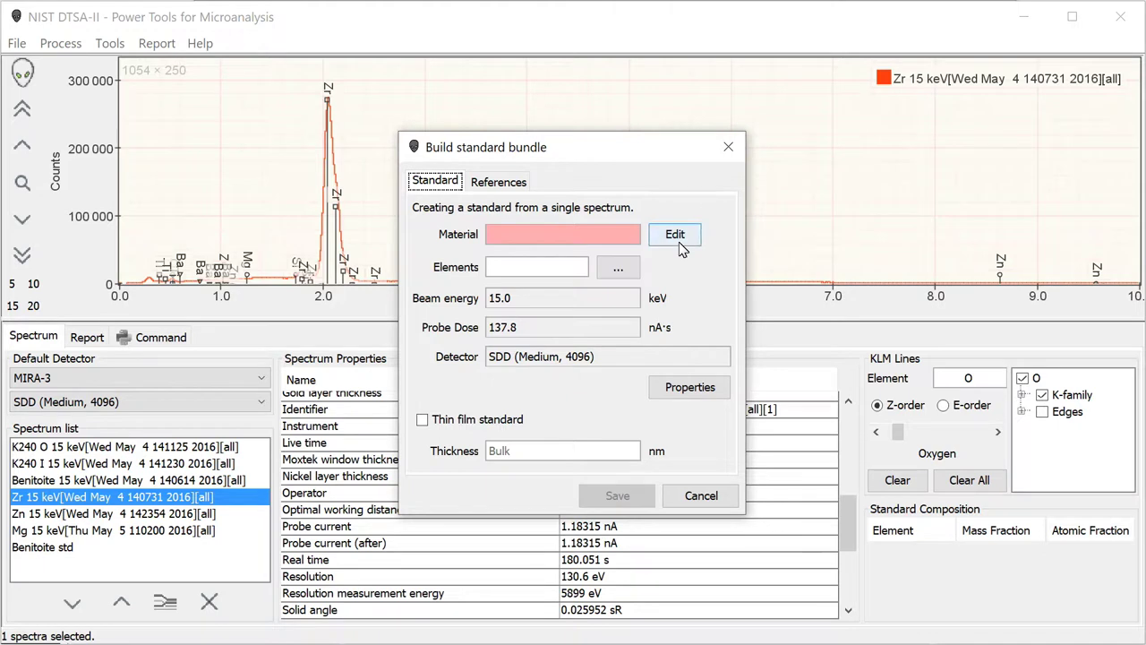
{"action": "left_click", "coordinate": [675, 234]}
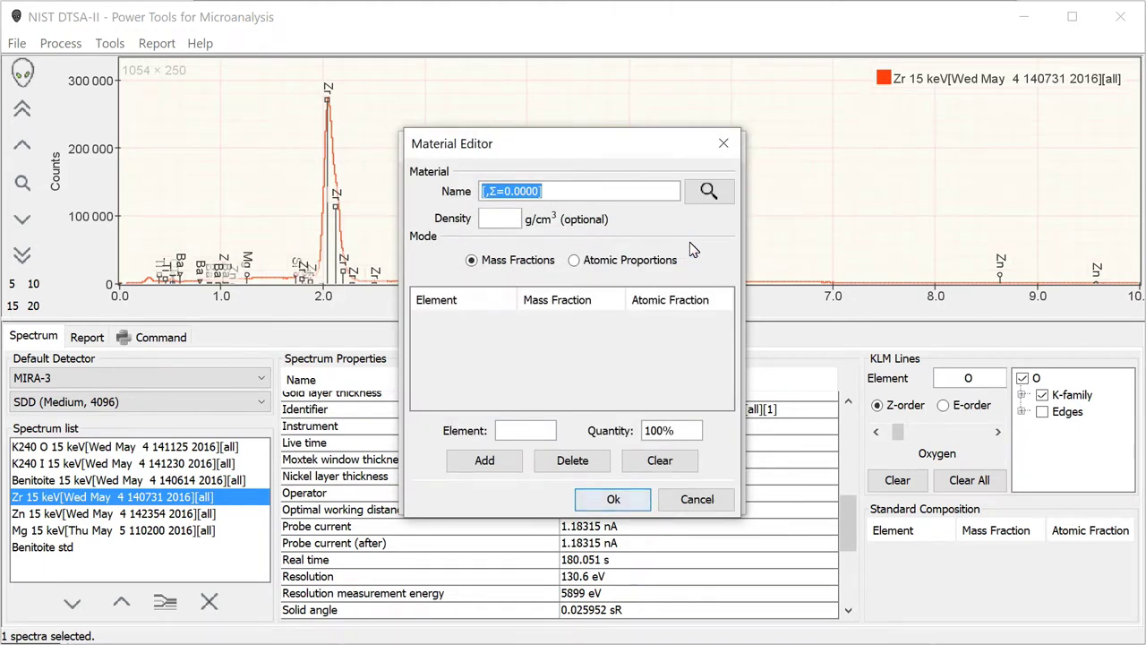
{"action": "type", "text": "Zr"}
{"action": "left_click", "coordinate": [706, 191]}
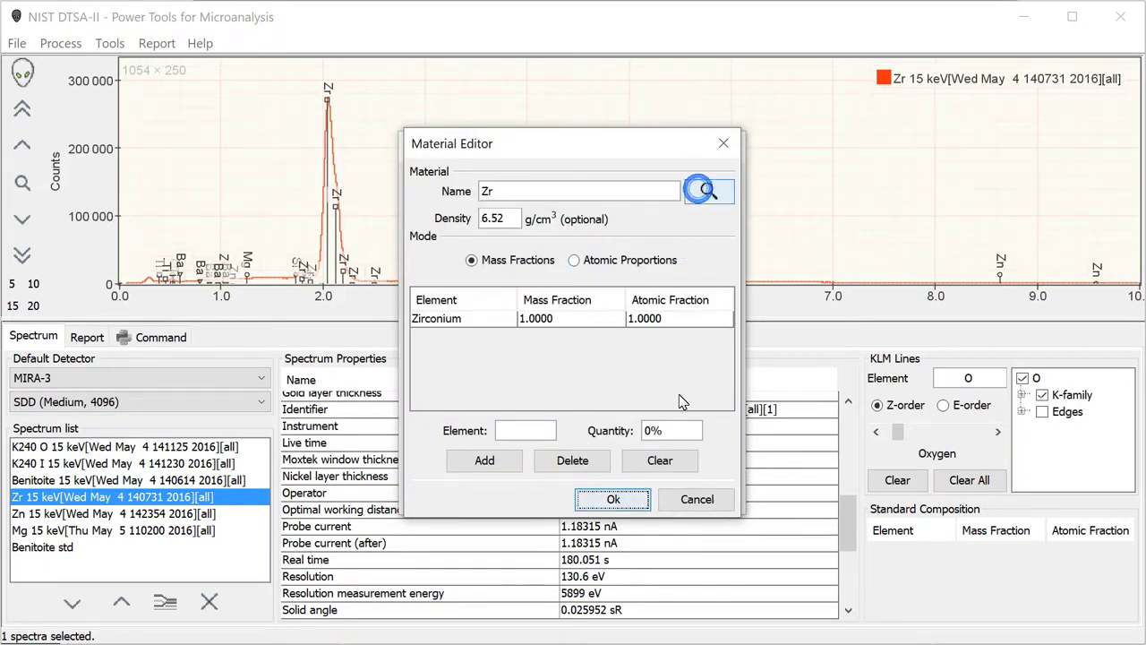
{"action": "left_click", "coordinate": [613, 498]}
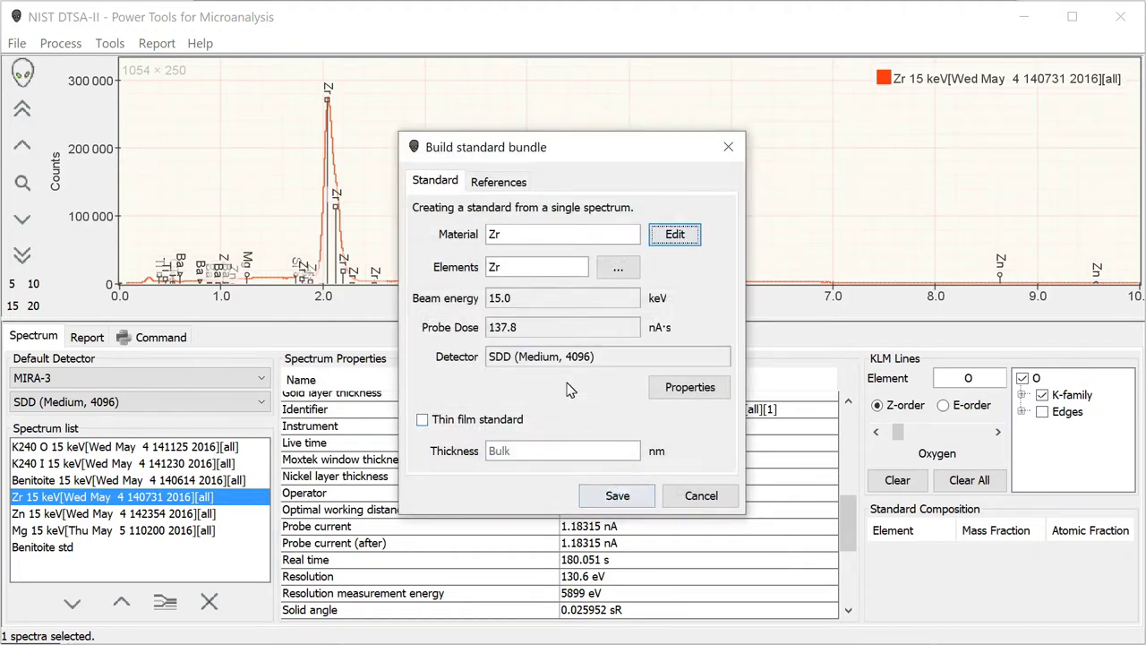
Check the reference spectra, build the bundle and save both Zr std files.
{"action": "left_click", "coordinate": [497, 190]}
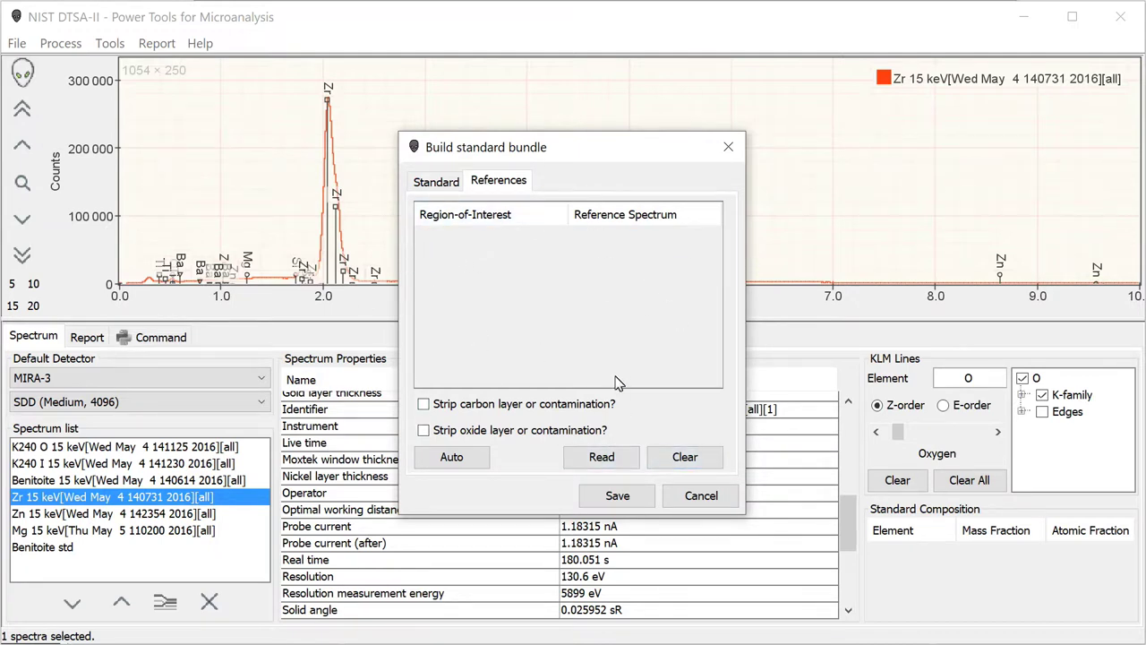
{"action": "left_click", "coordinate": [629, 500]}
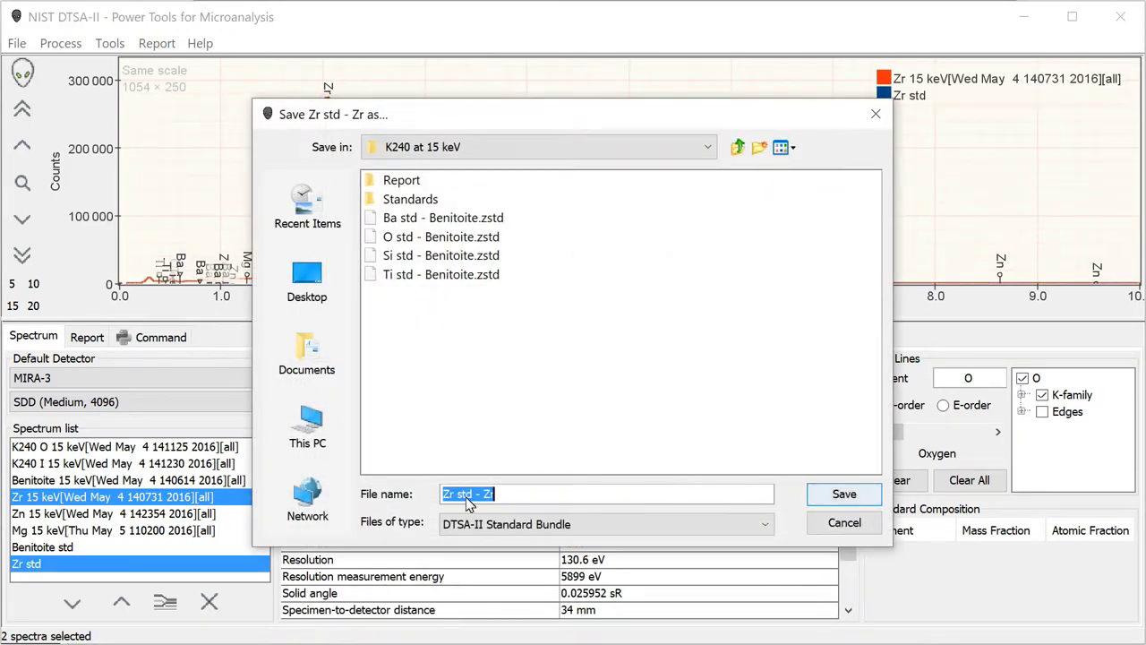
{"action": "left_click", "coordinate": [844, 497]}
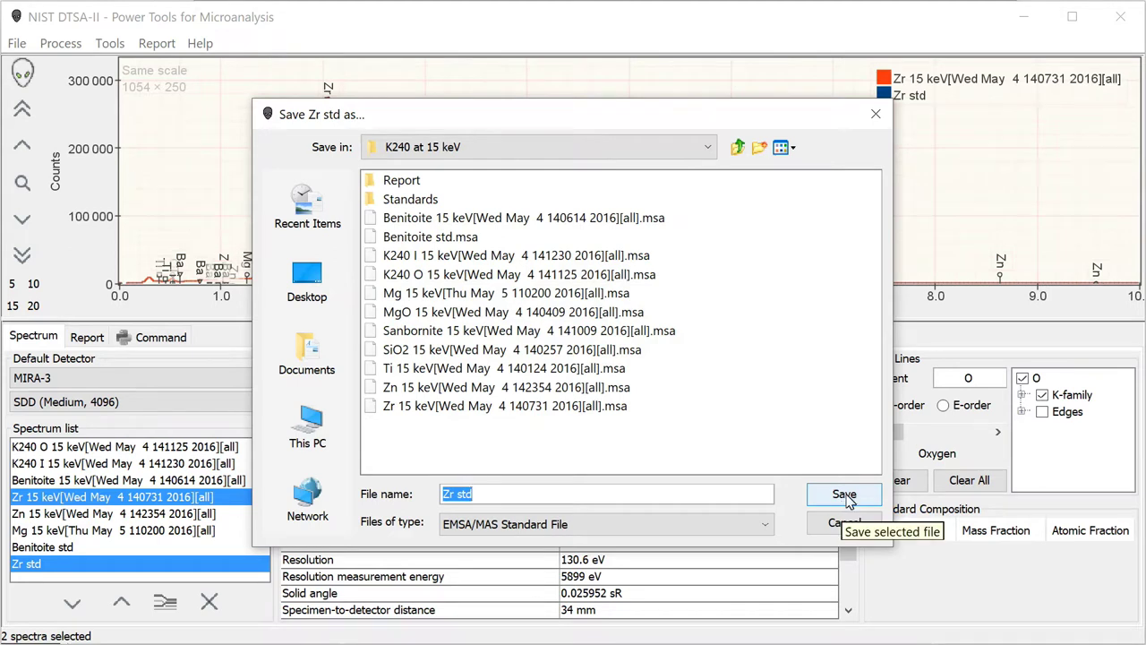
{"action": "left_click", "coordinate": [846, 497]}
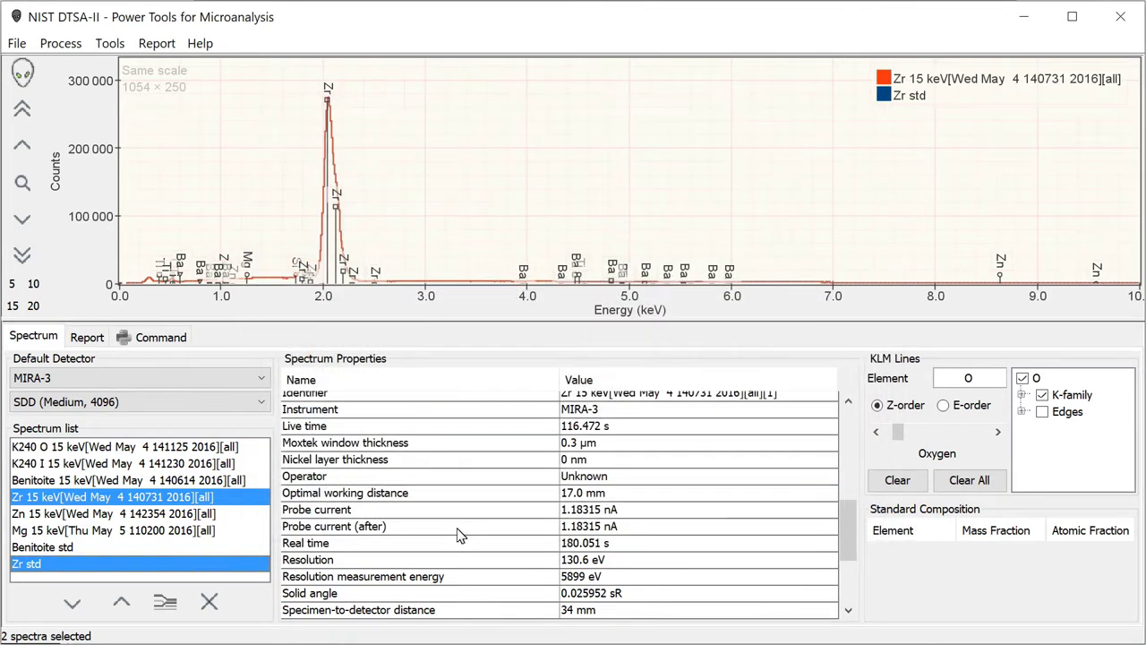
Start a standard bundle from the Zn 15 keV spectrum with material Zn.
{"action": "left_click", "coordinate": [100, 516]}
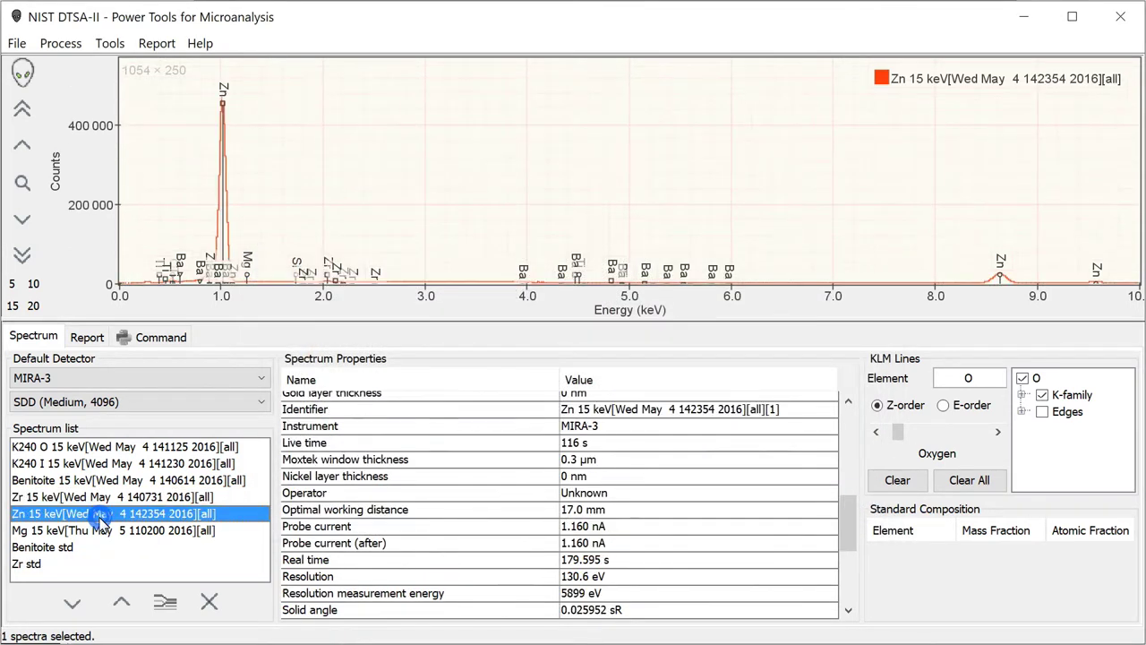
{"action": "right_click", "coordinate": [100, 516]}
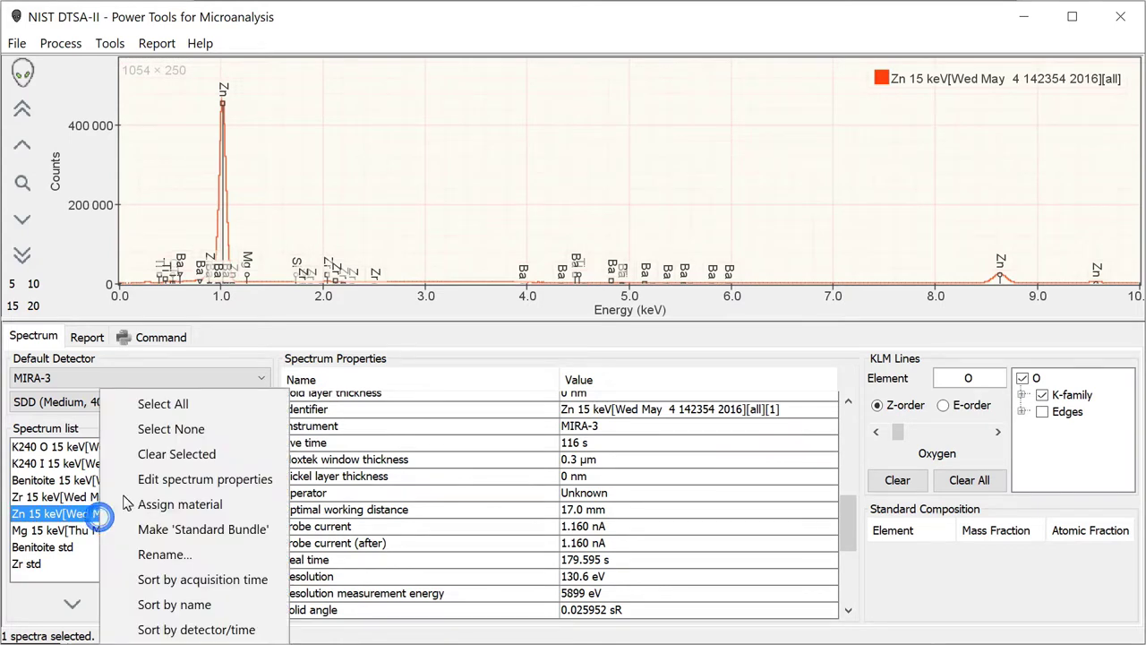
{"action": "left_click", "coordinate": [193, 530]}
{"action": "left_click", "coordinate": [560, 238]}
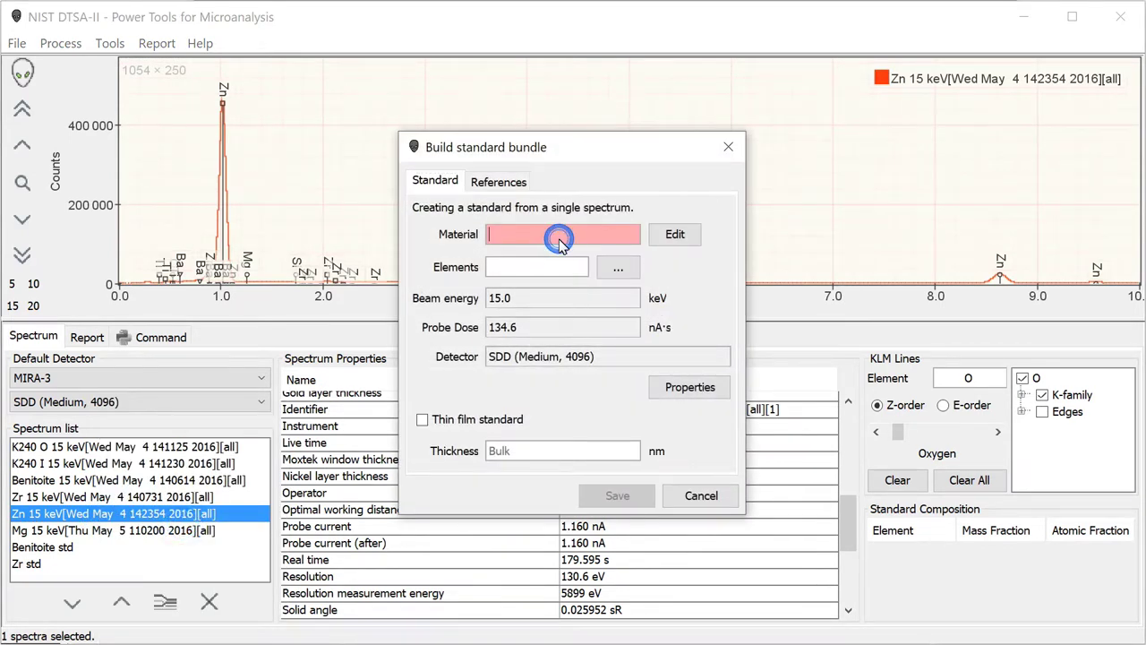
{"action": "type", "text": "Zn"}
{"action": "key", "text": "Tab"}
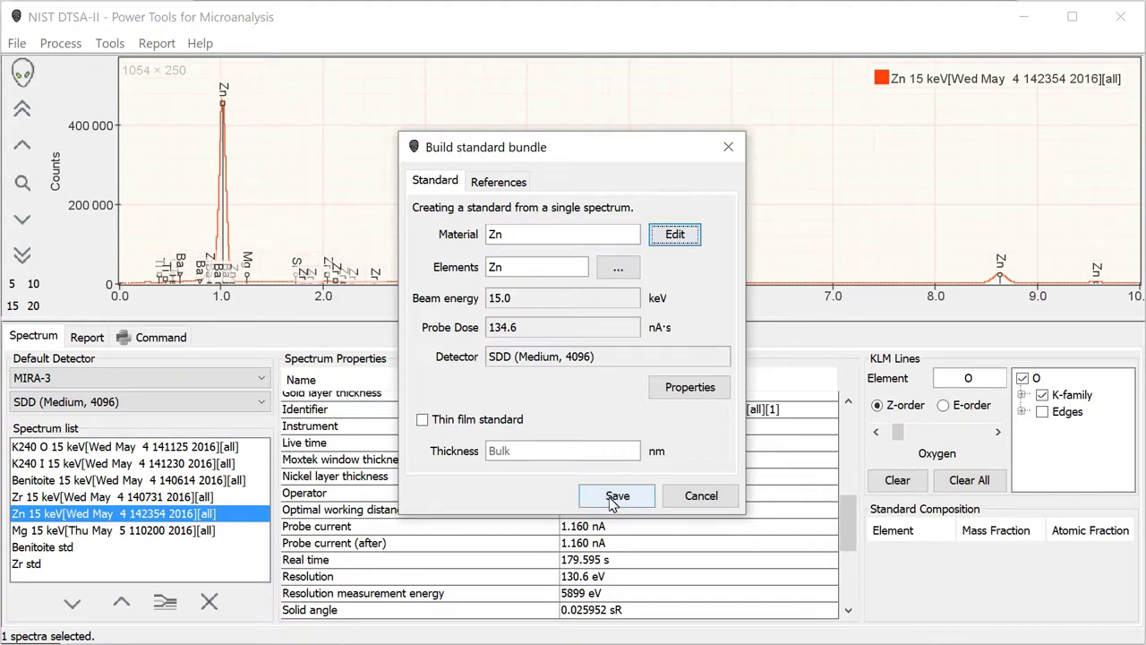
Check the reference spectra, build the bundle and save both Zn std files.
{"action": "left_click", "coordinate": [498, 181]}
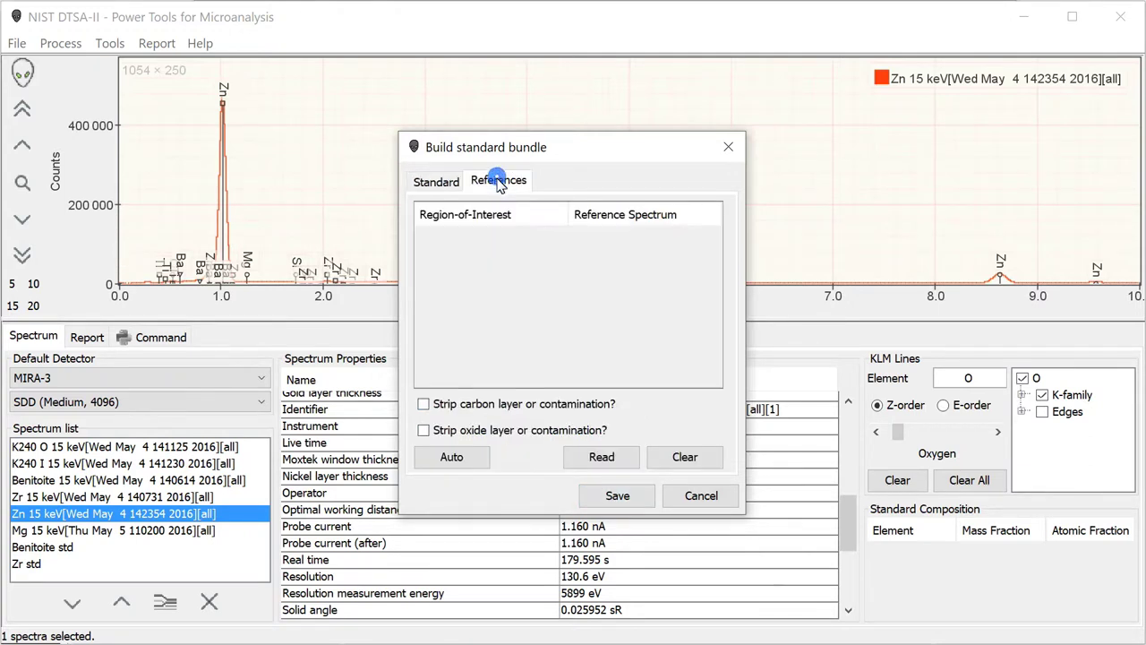
{"action": "left_click", "coordinate": [618, 495]}
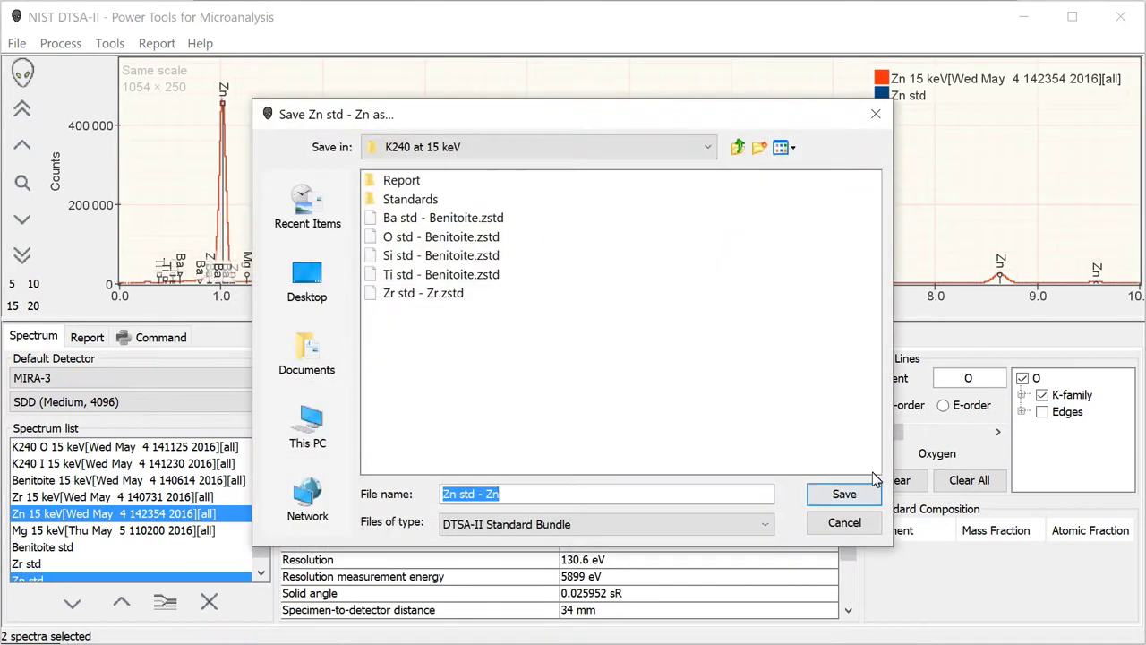
{"action": "left_click", "coordinate": [847, 495]}
{"action": "left_click", "coordinate": [846, 496]}
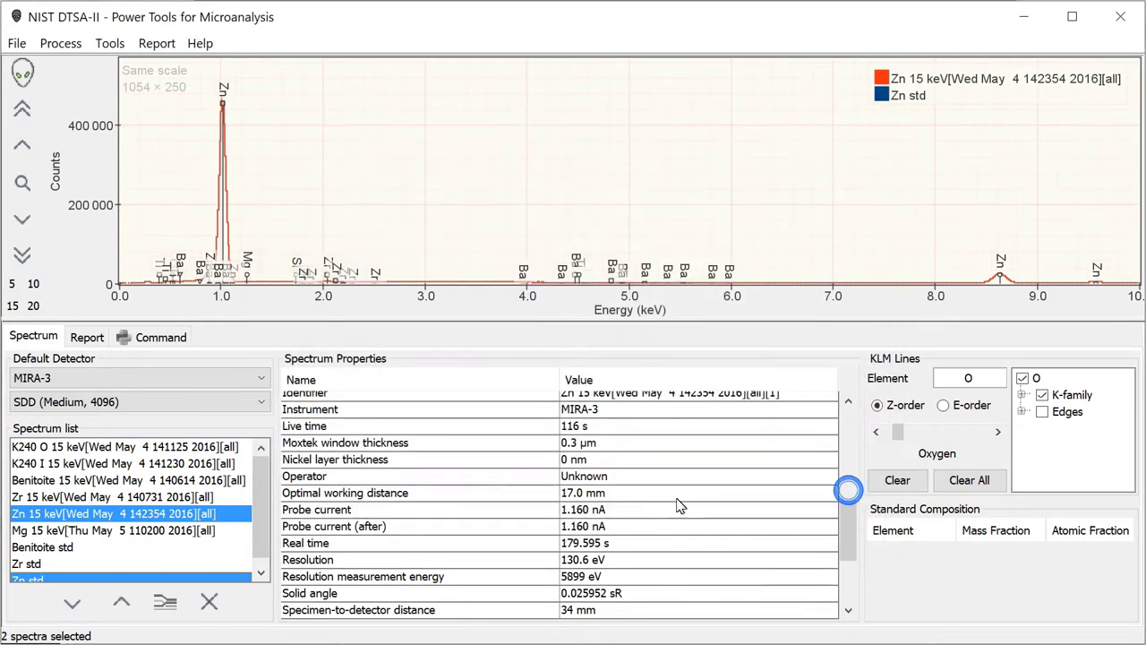
{"action": "scroll", "coordinate": [40, 577], "scroll_direction": "down", "scroll_amount": 1}
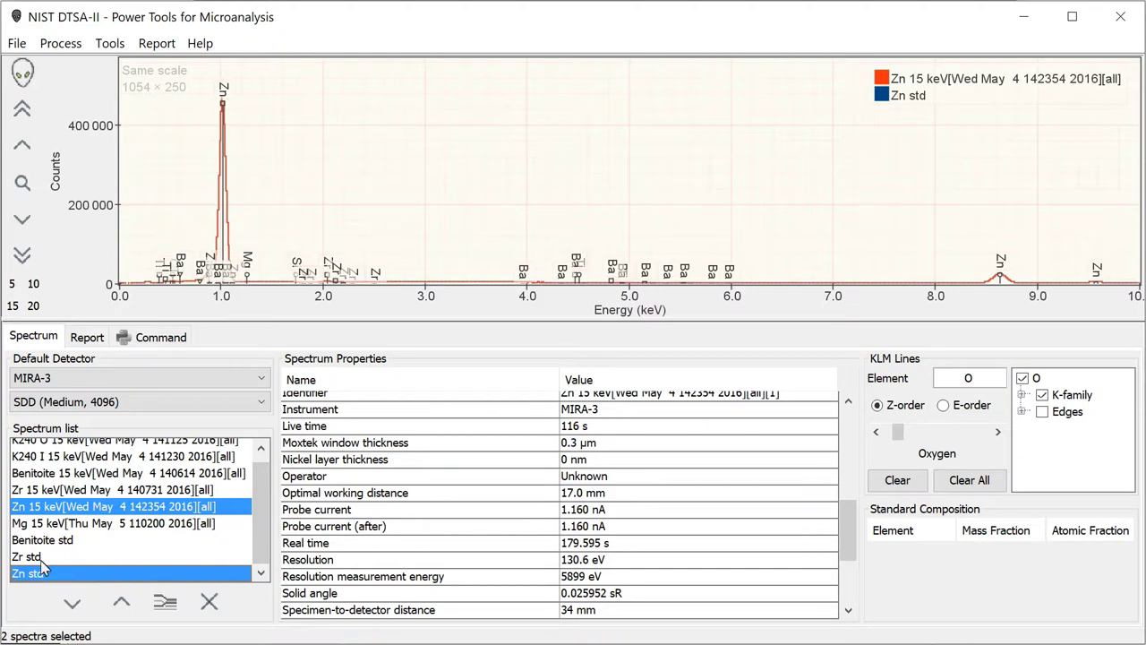
{"action": "left_click", "coordinate": [54, 524]}
Build a material-Mg standard bundle from the Mg 15 keV spectrum and save the Mg std bundle and .msa.
{"action": "right_click", "coordinate": [43, 524]}
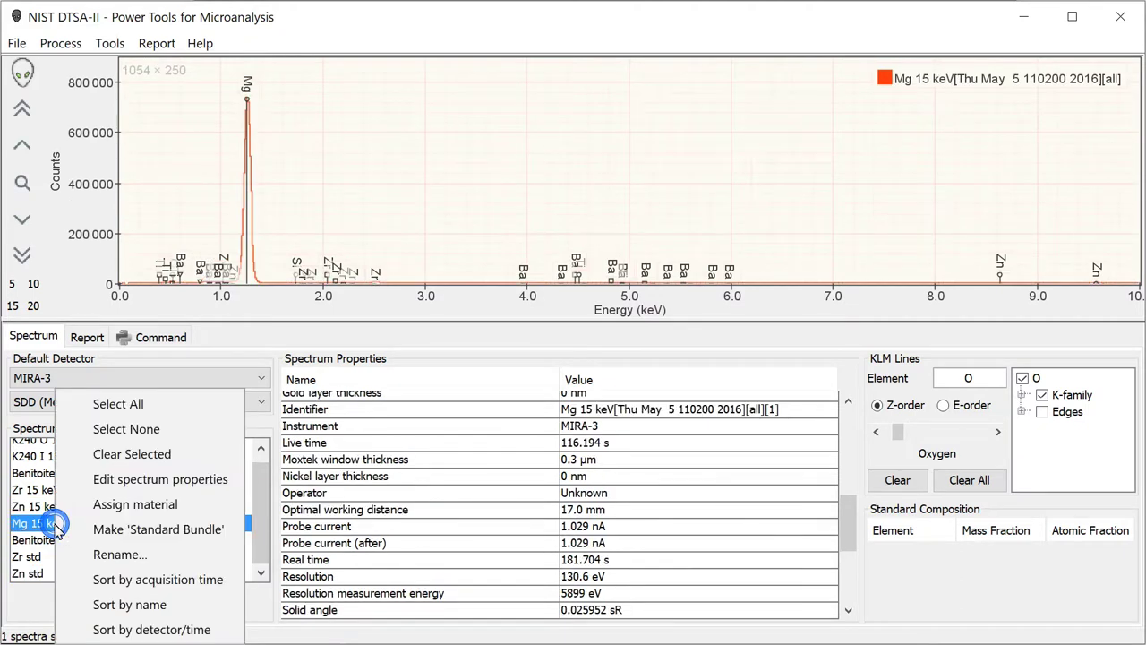
{"action": "left_click", "coordinate": [143, 528]}
{"action": "left_click", "coordinate": [502, 236]}
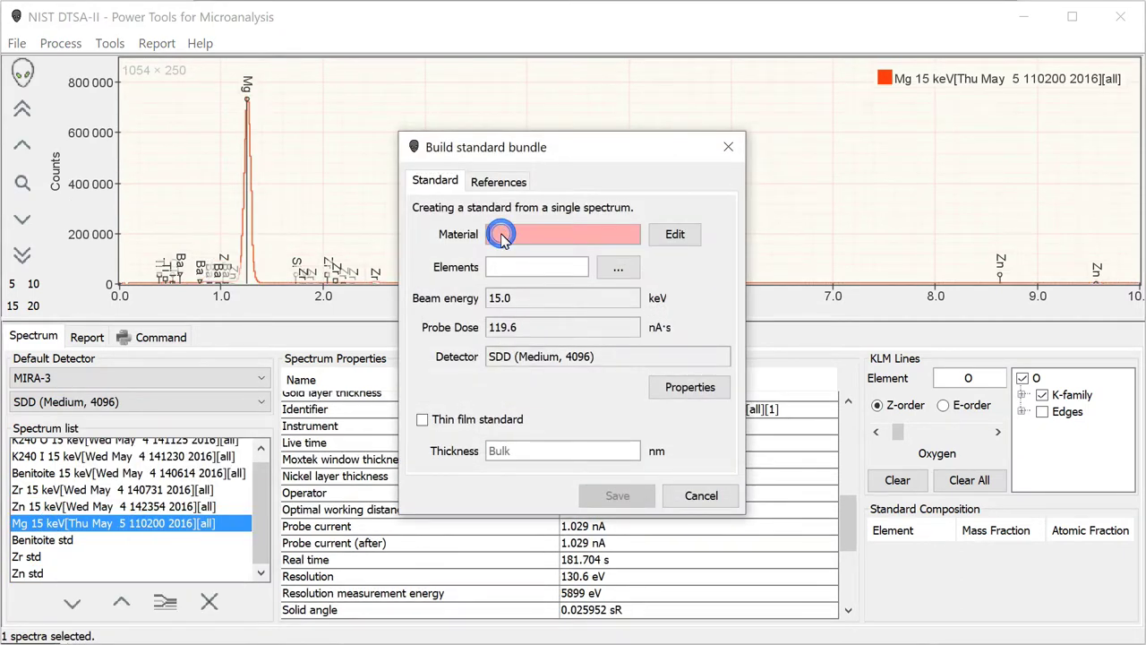
{"action": "type", "text": "Mg"}
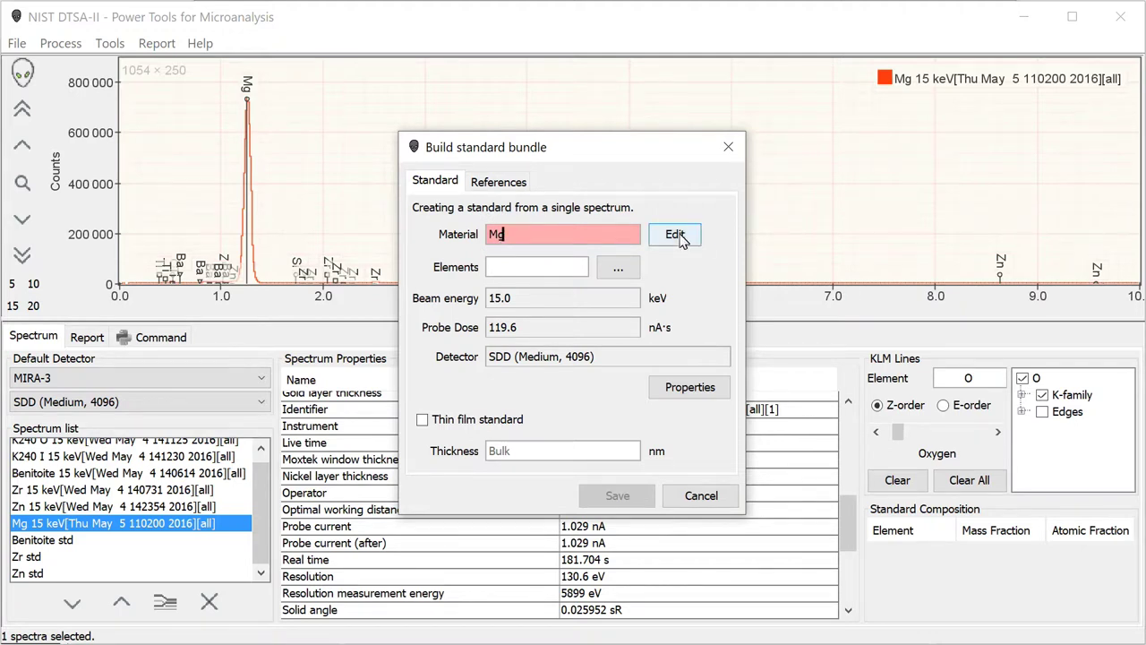
{"action": "left_click", "coordinate": [678, 237]}
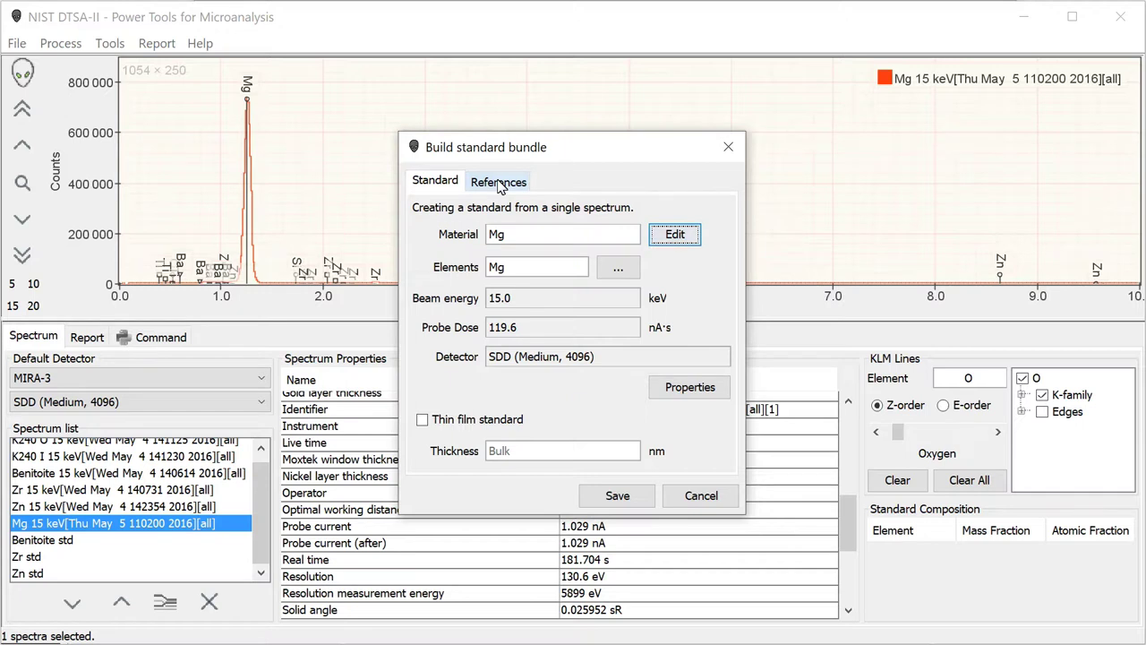
{"action": "left_click", "coordinate": [611, 495]}
{"action": "left_click", "coordinate": [843, 495]}
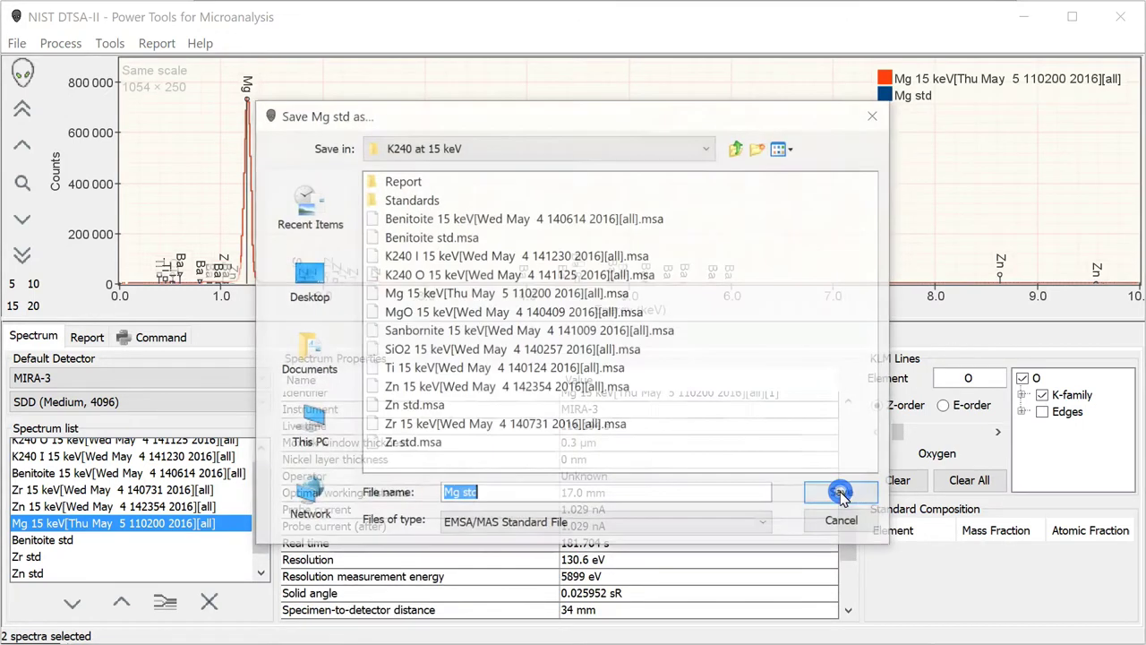
{"action": "left_click", "coordinate": [843, 495]}
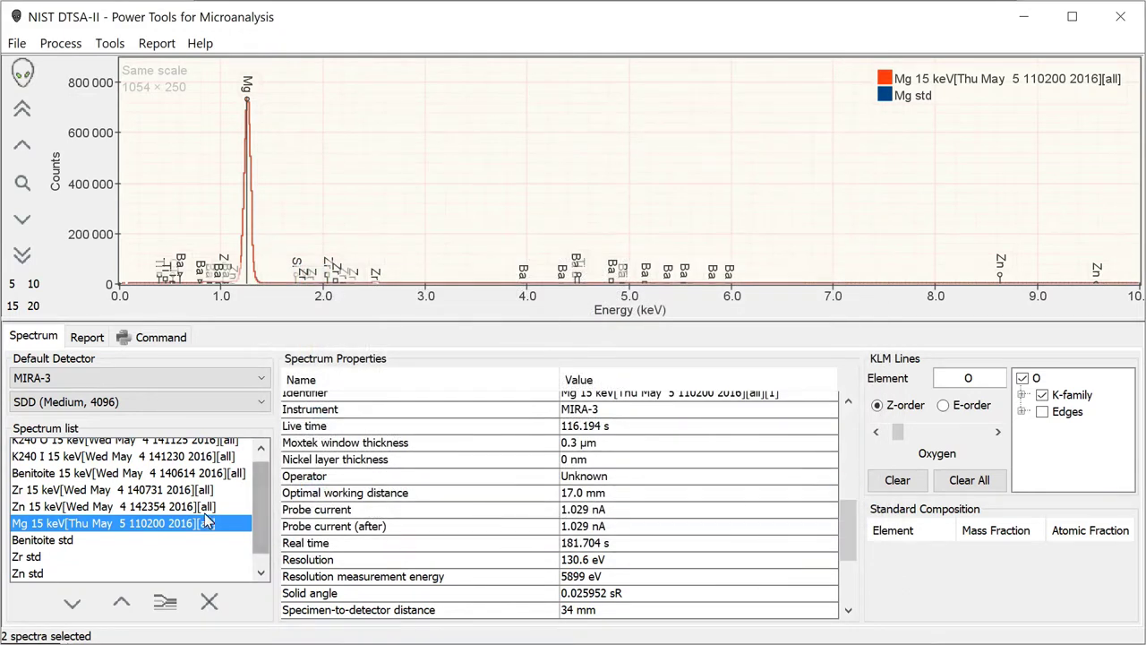
{"action": "left_click", "coordinate": [152, 481]}
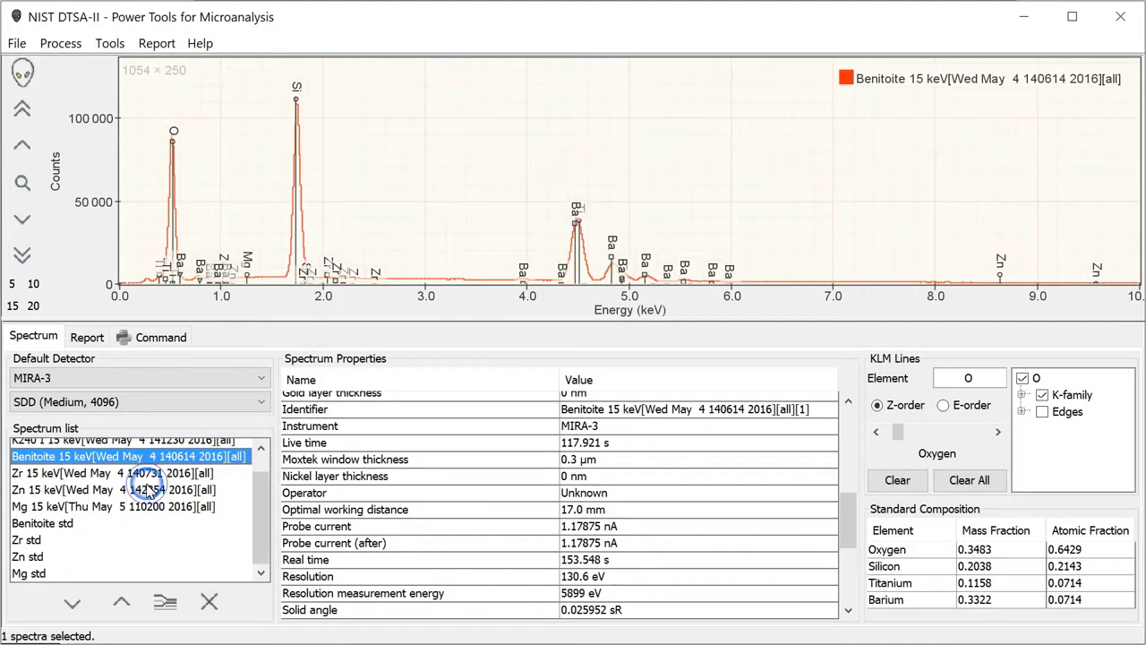
Remove Benitoite 15 keV through Mg std from the list and select both K240 unknowns.
{"action": "left_click", "coordinate": [28, 576]}
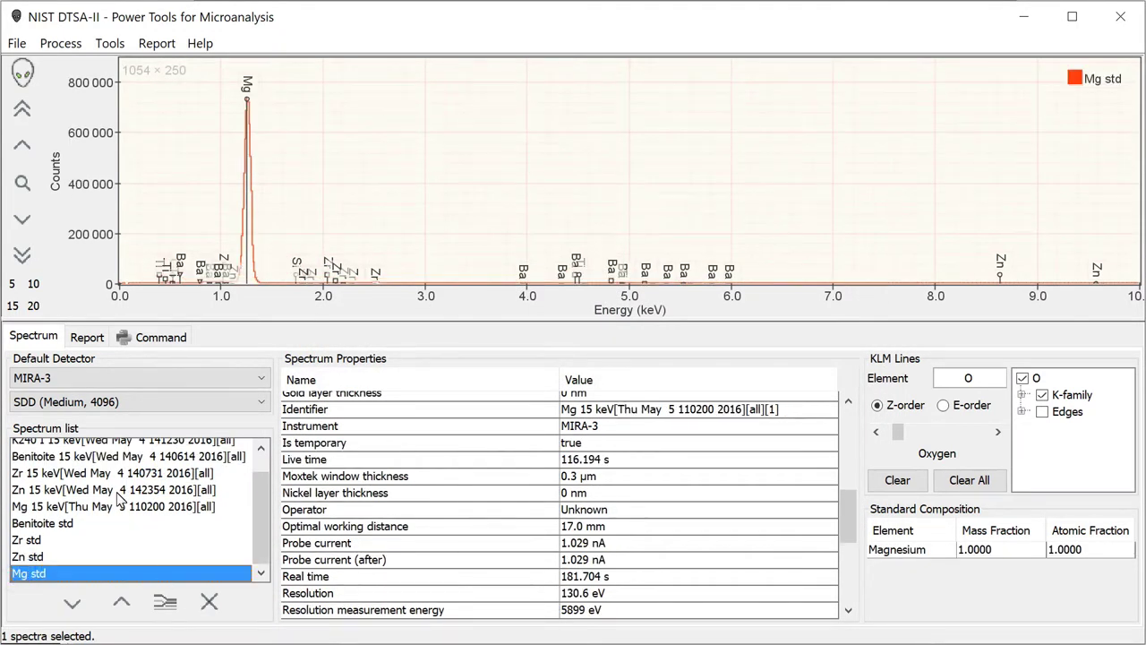
{"action": "scroll", "coordinate": [112, 475], "scroll_direction": "up", "scroll_amount": 1}
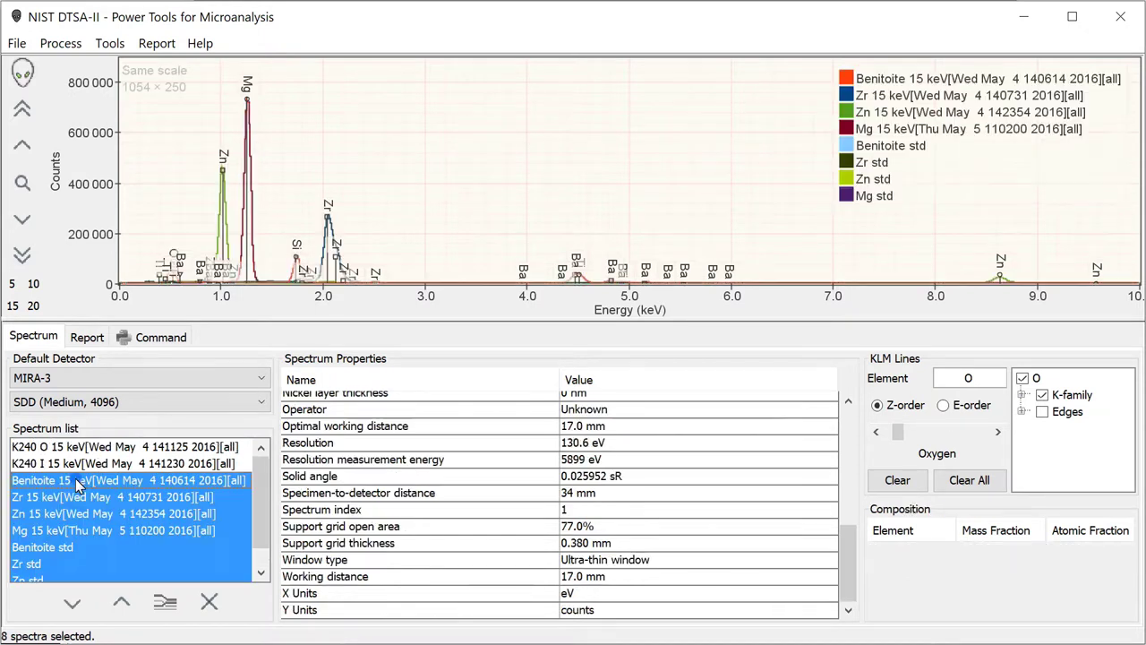
{"action": "left_click", "coordinate": [78, 481], "text": "shift"}
{"action": "left_click", "coordinate": [208, 601]}
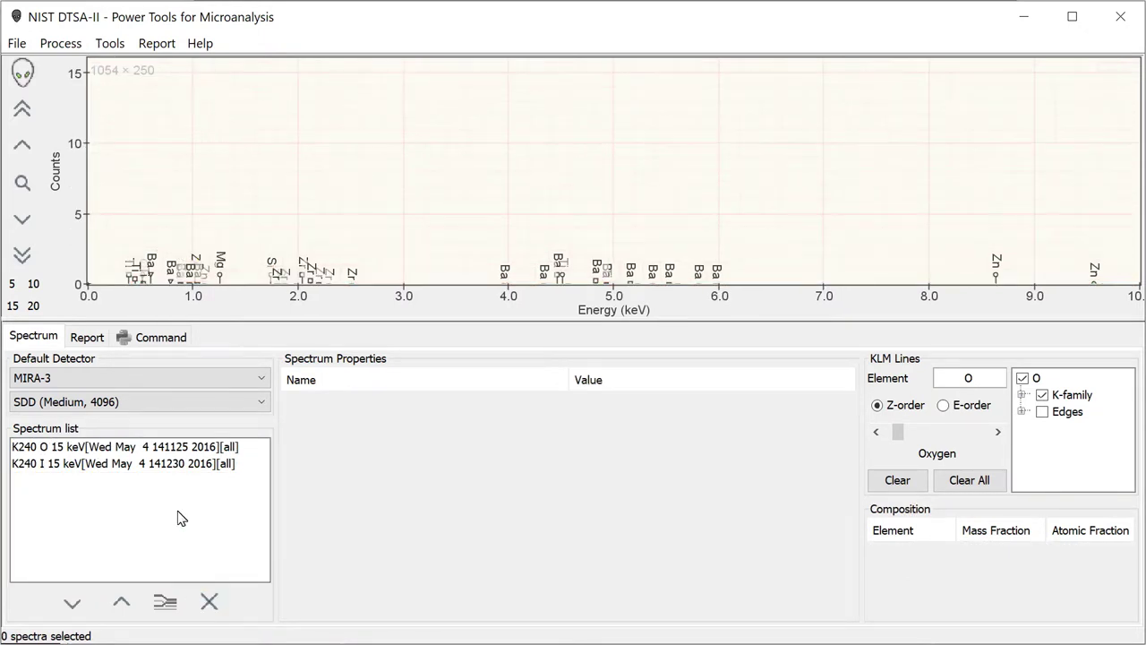
{"action": "left_click", "coordinate": [79, 453]}
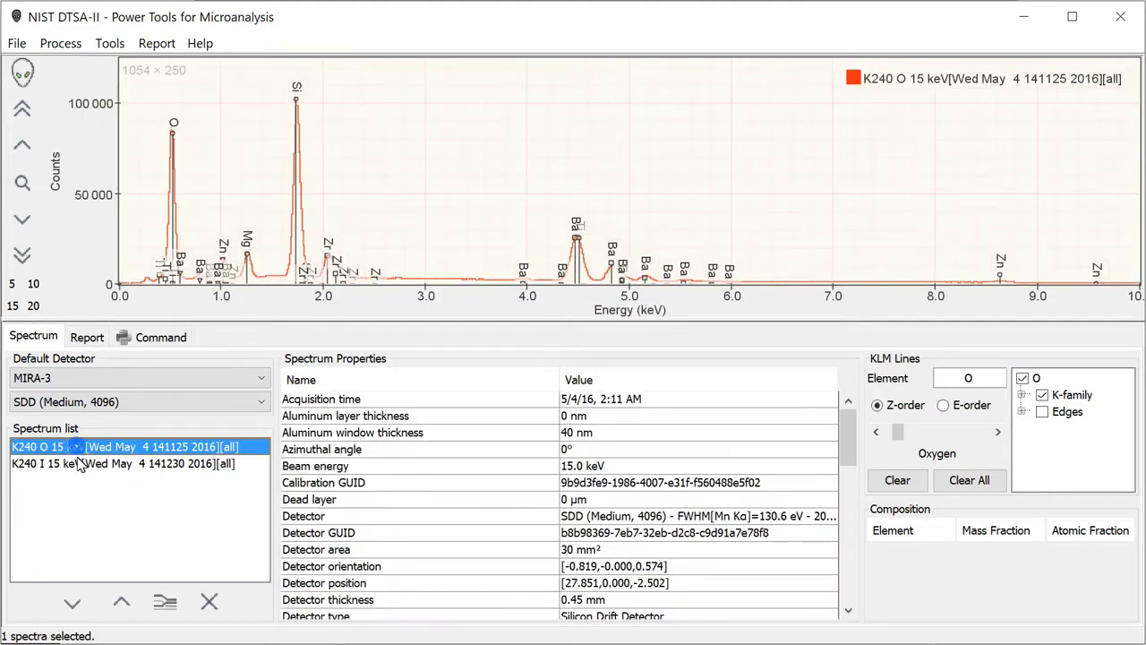
{"action": "left_click", "coordinate": [79, 464], "text": "shift"}
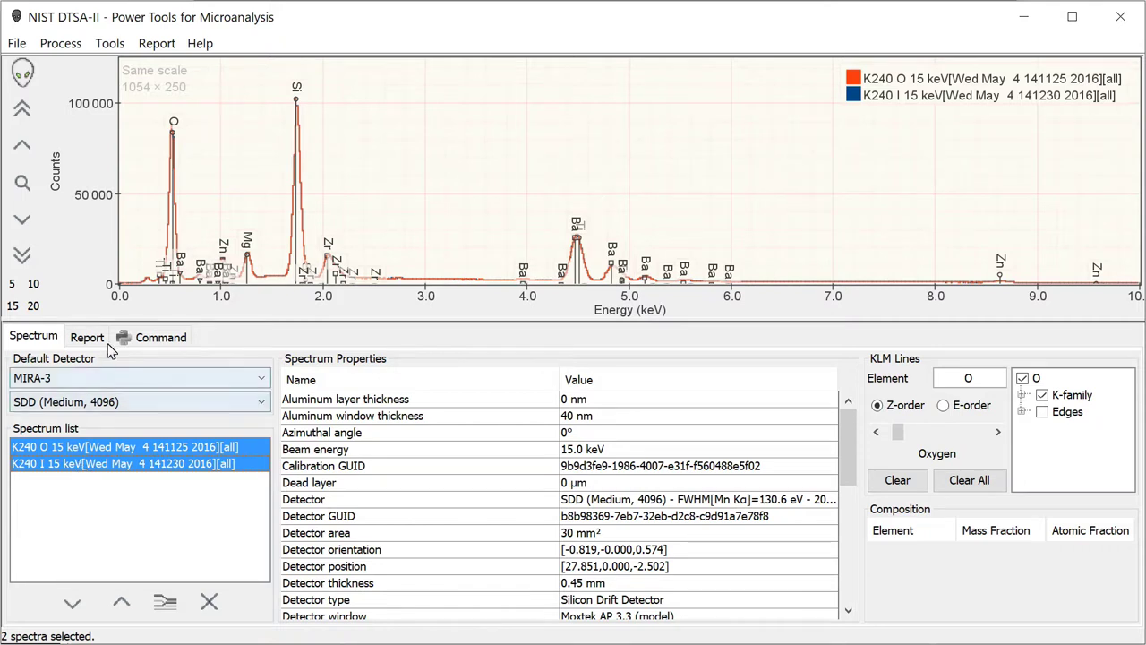
{"action": "left_click", "coordinate": [116, 52]}
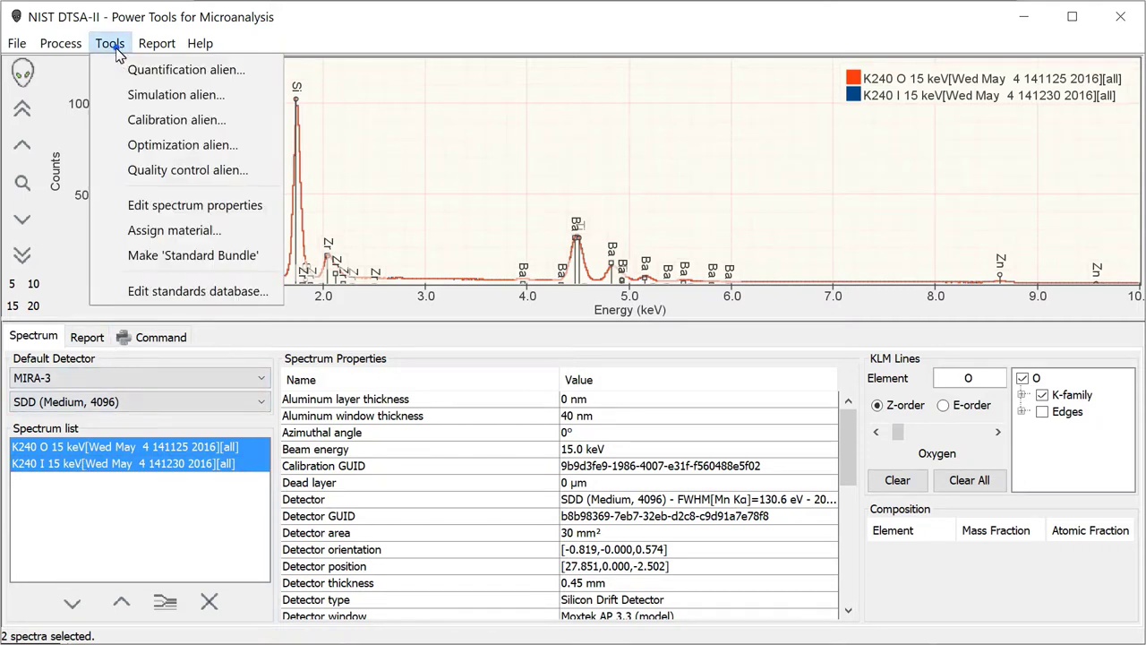
Launch Quantification alien with MLLSQ fitting and accept MIRA-3, SDD detector, 15.0 keV settings.
{"action": "left_click", "coordinate": [158, 69]}
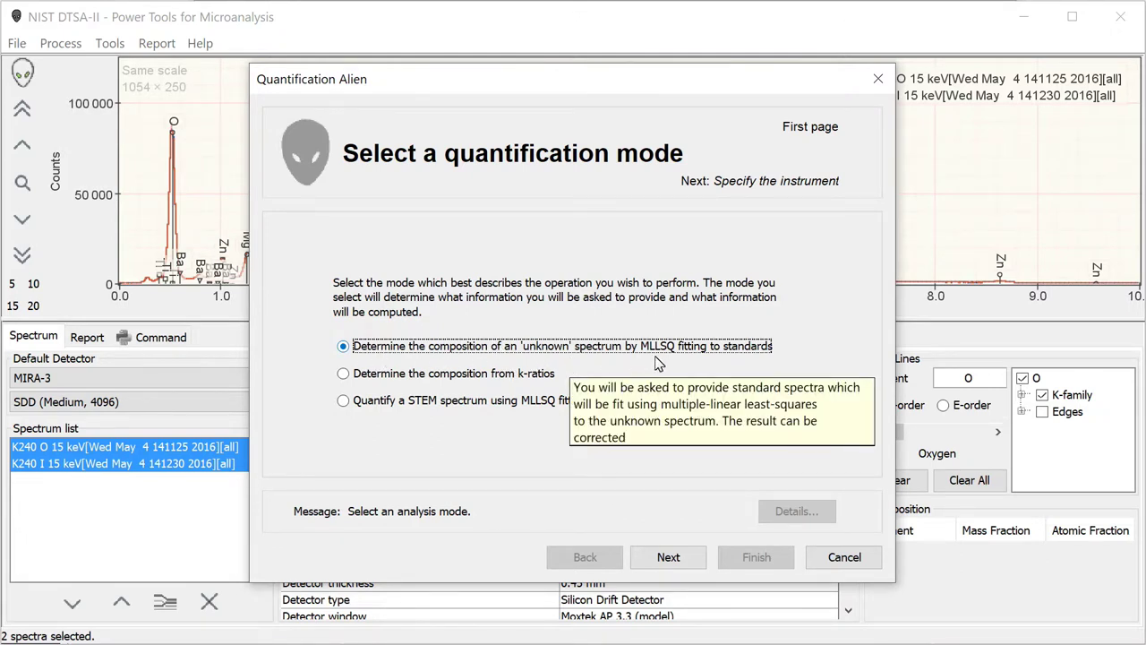
{"action": "left_click", "coordinate": [668, 557]}
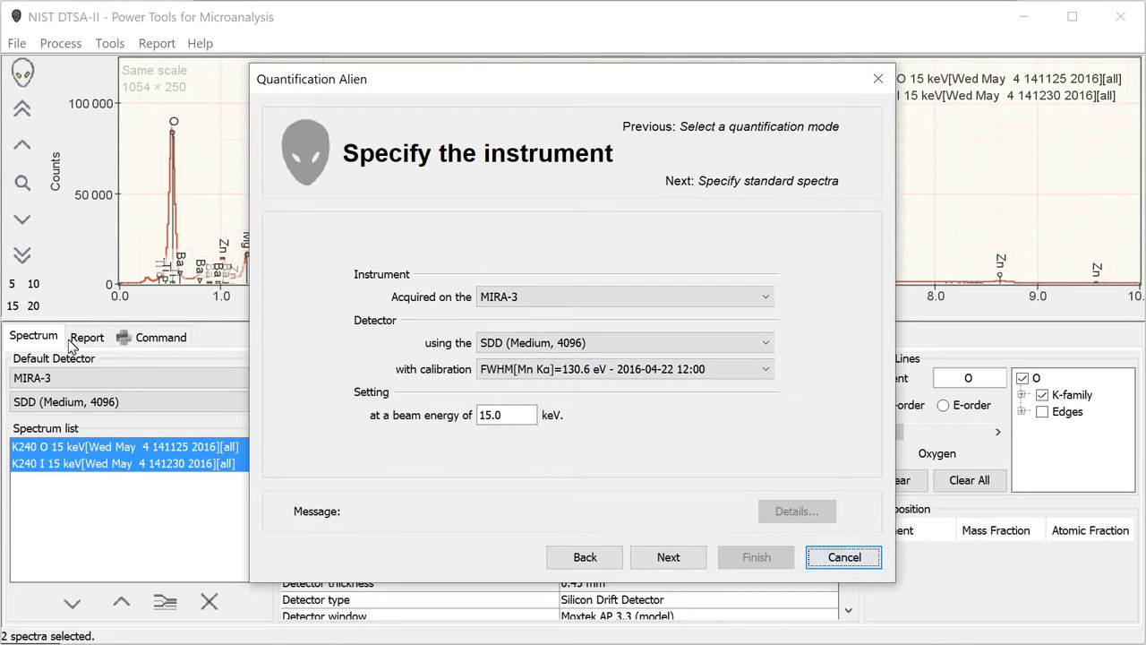
{"action": "left_click", "coordinate": [671, 559]}
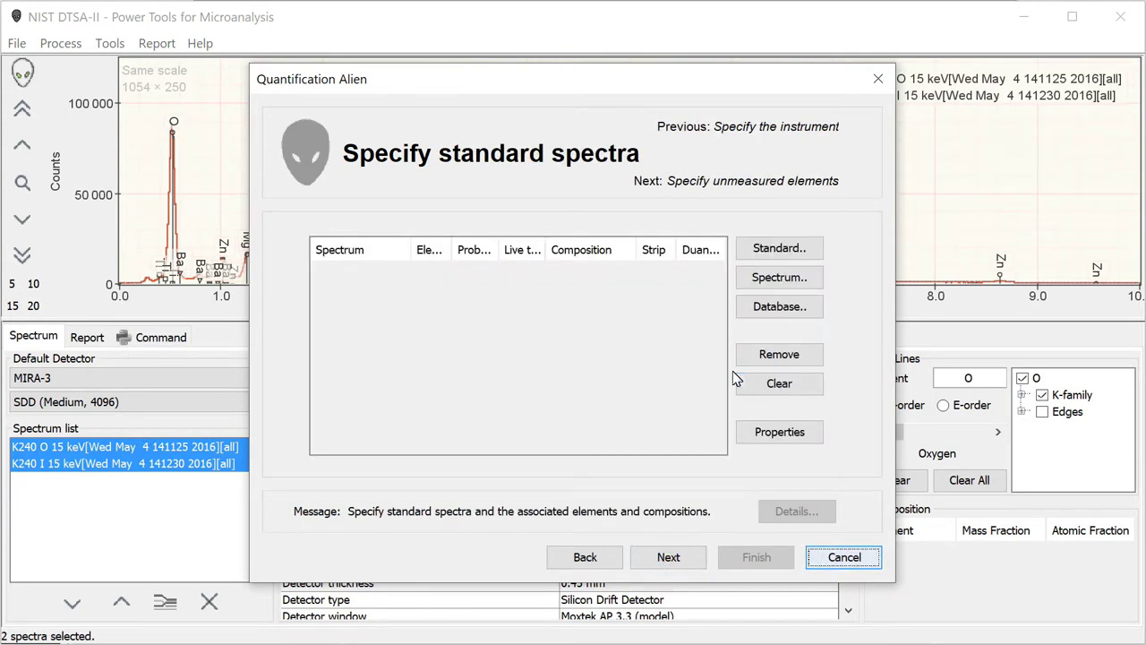
Load all seven .zstd standards, Ba std - Benitoite through Zr std, from K240 at 15 keV.
{"action": "left_click", "coordinate": [787, 248]}
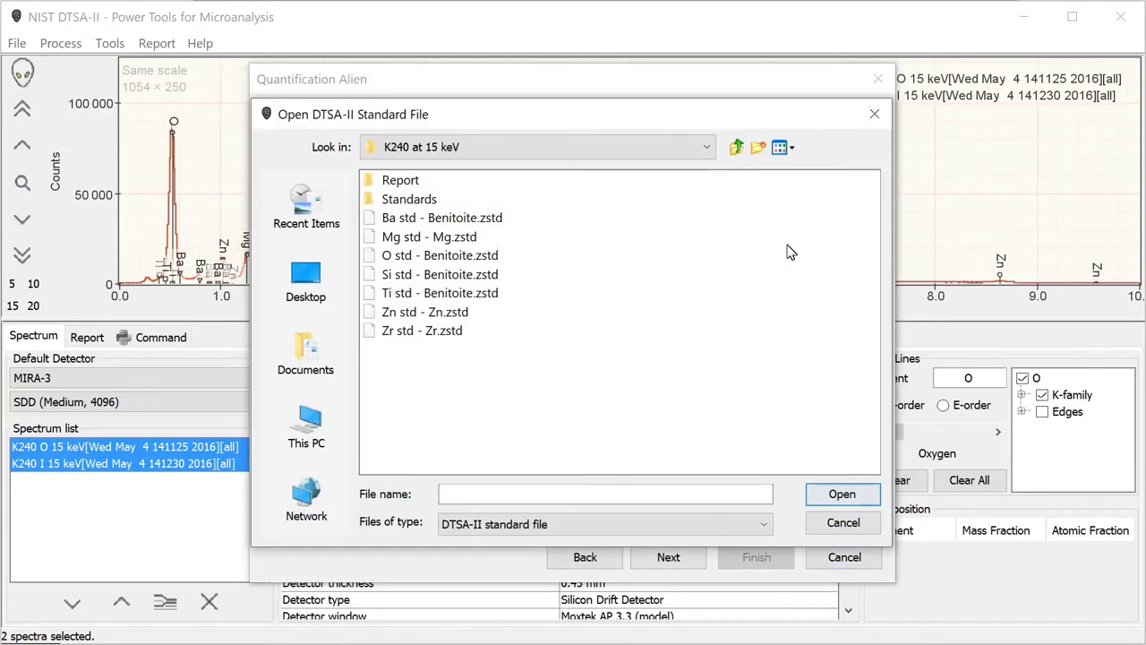
{"action": "left_click", "coordinate": [455, 222]}
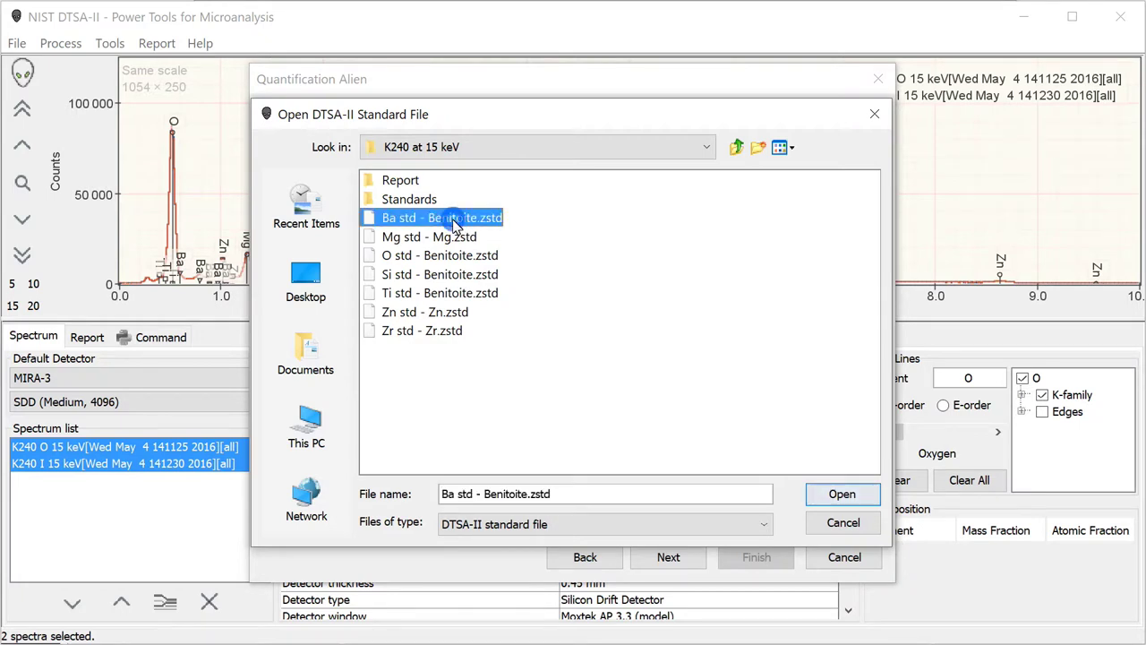
{"action": "left_click", "coordinate": [455, 238], "text": "shift"}
{"action": "left_click", "coordinate": [455, 257], "text": "shift"}
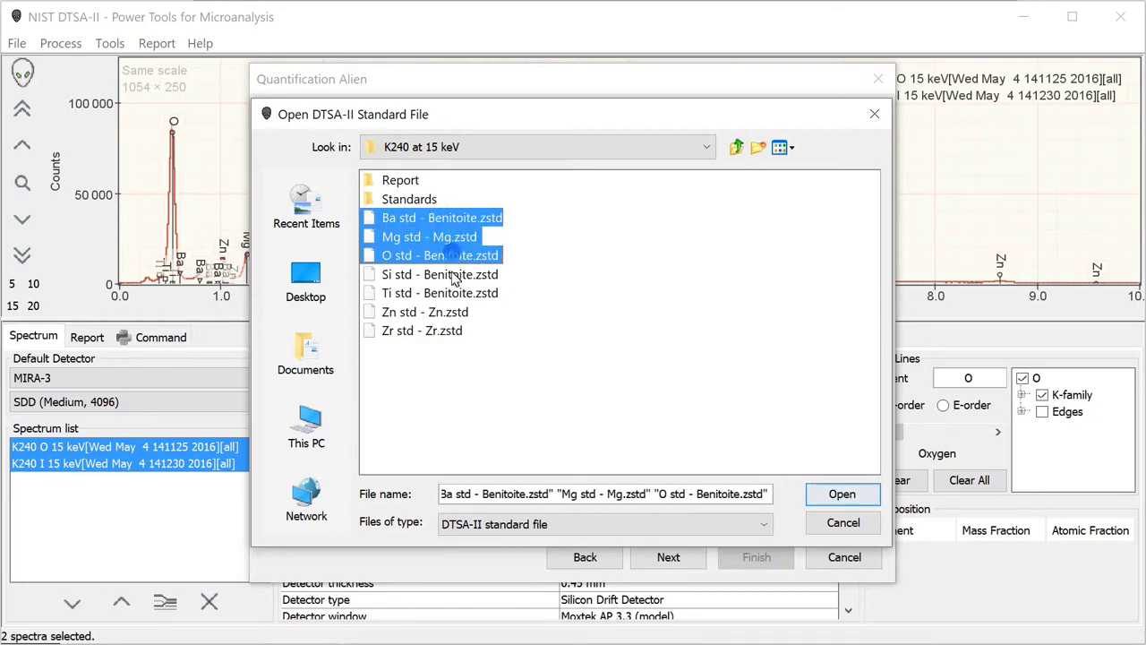
{"action": "left_click", "coordinate": [455, 276], "text": "shift"}
{"action": "left_click", "coordinate": [452, 293], "text": "shift"}
{"action": "left_click", "coordinate": [452, 312], "text": "shift"}
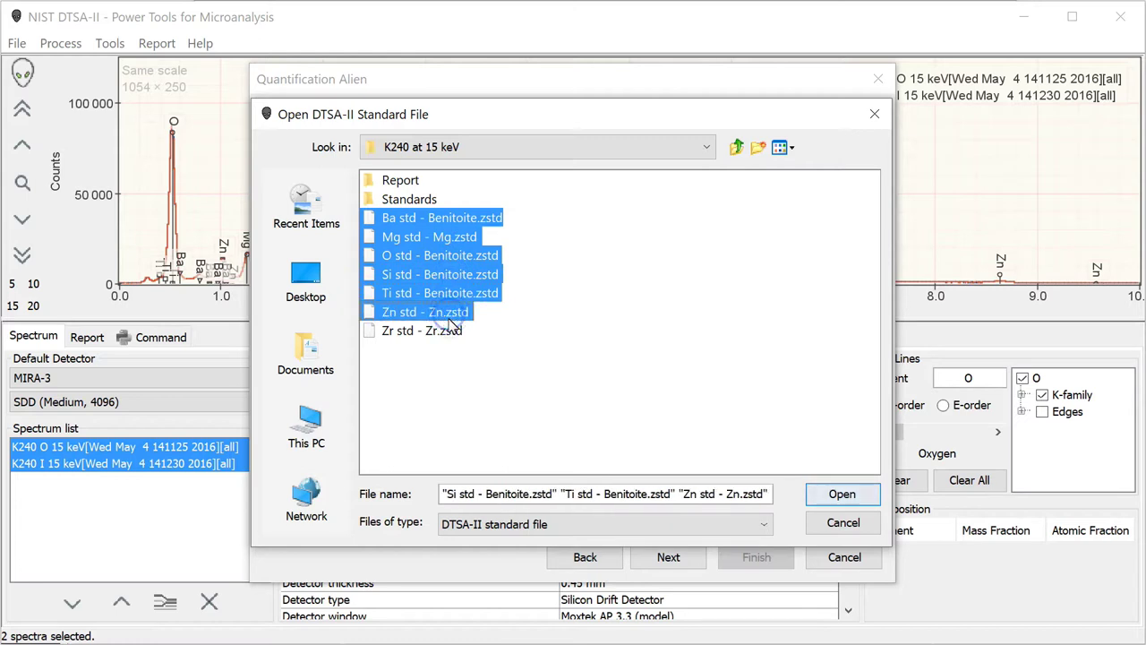
{"action": "left_click", "coordinate": [450, 332], "text": "shift"}
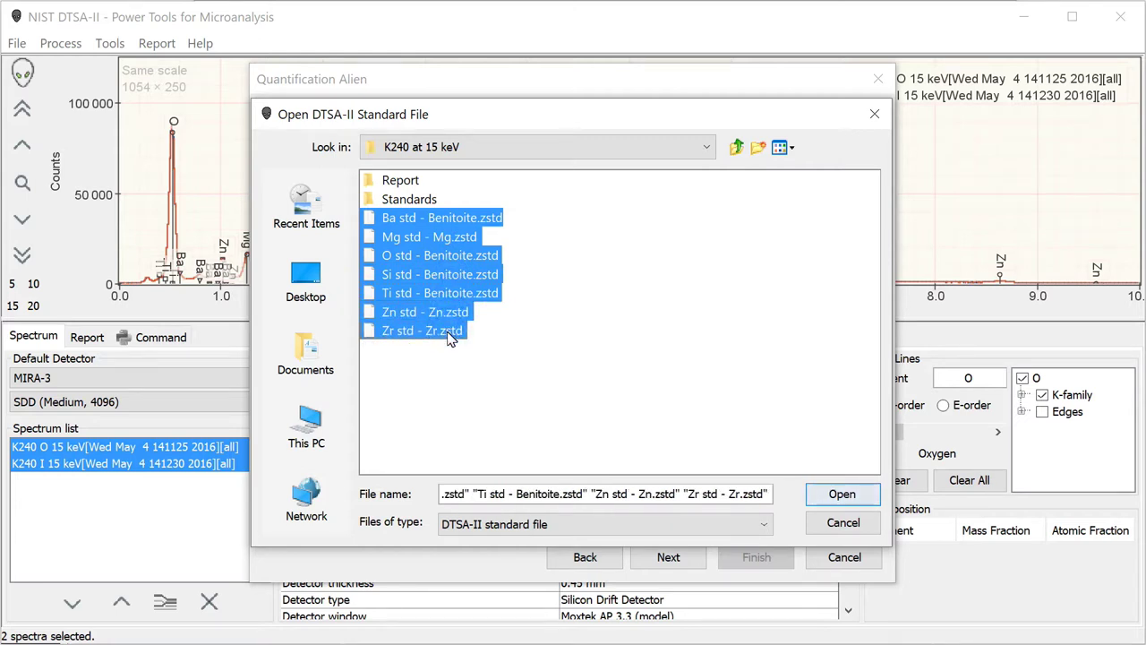
{"action": "left_click", "coordinate": [837, 498]}
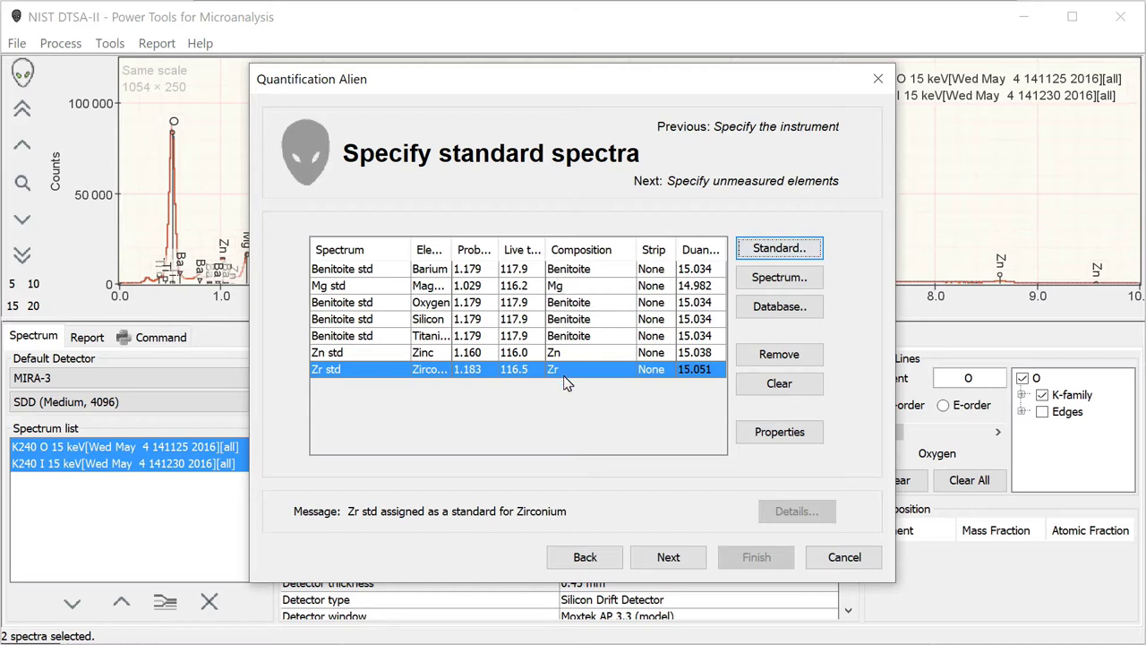
Accept the standards with no extra element and review the reference spectra table.
{"action": "left_click", "coordinate": [668, 558]}
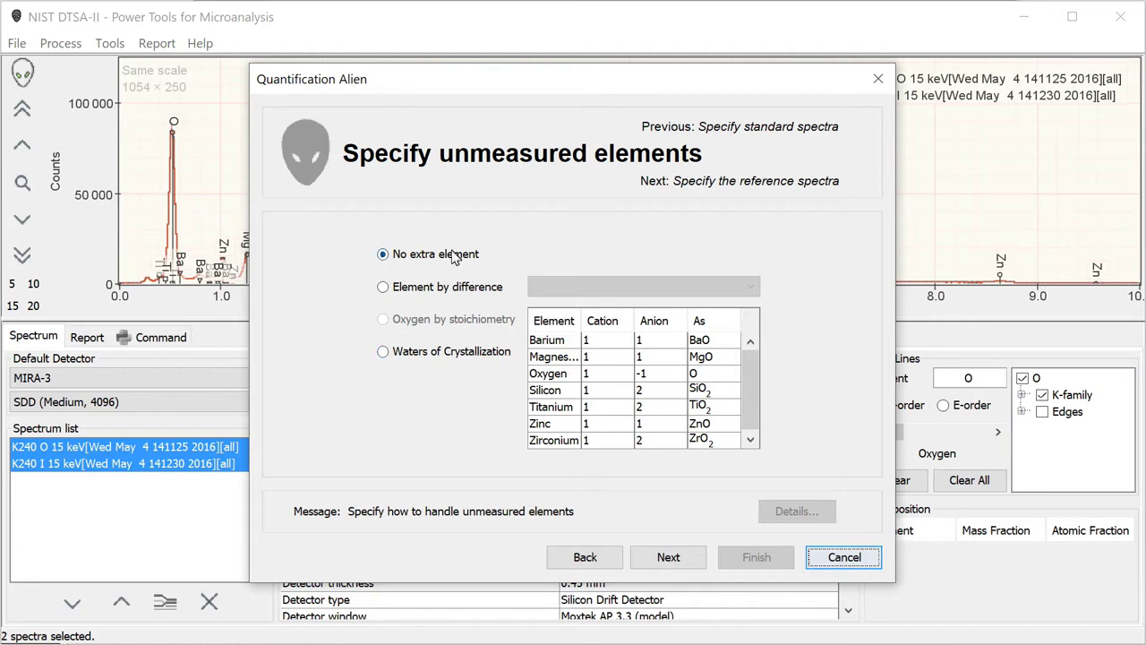
{"action": "left_click", "coordinate": [683, 563]}
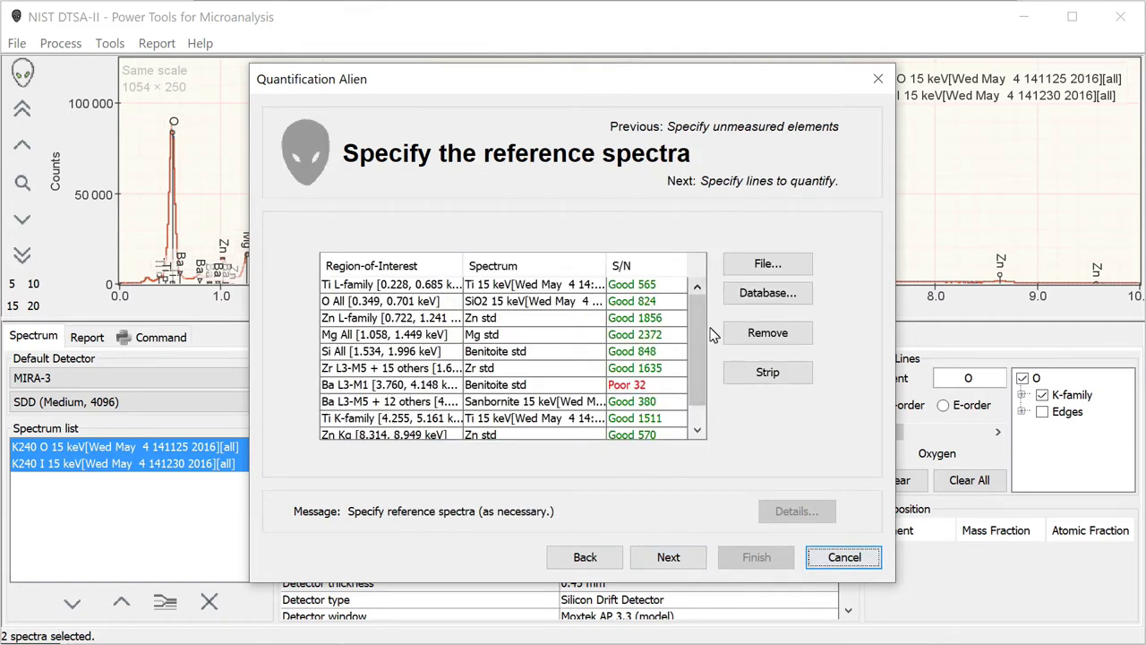
{"action": "left_click_drag", "start_coordinate": [697, 335], "coordinate": [698, 290]}
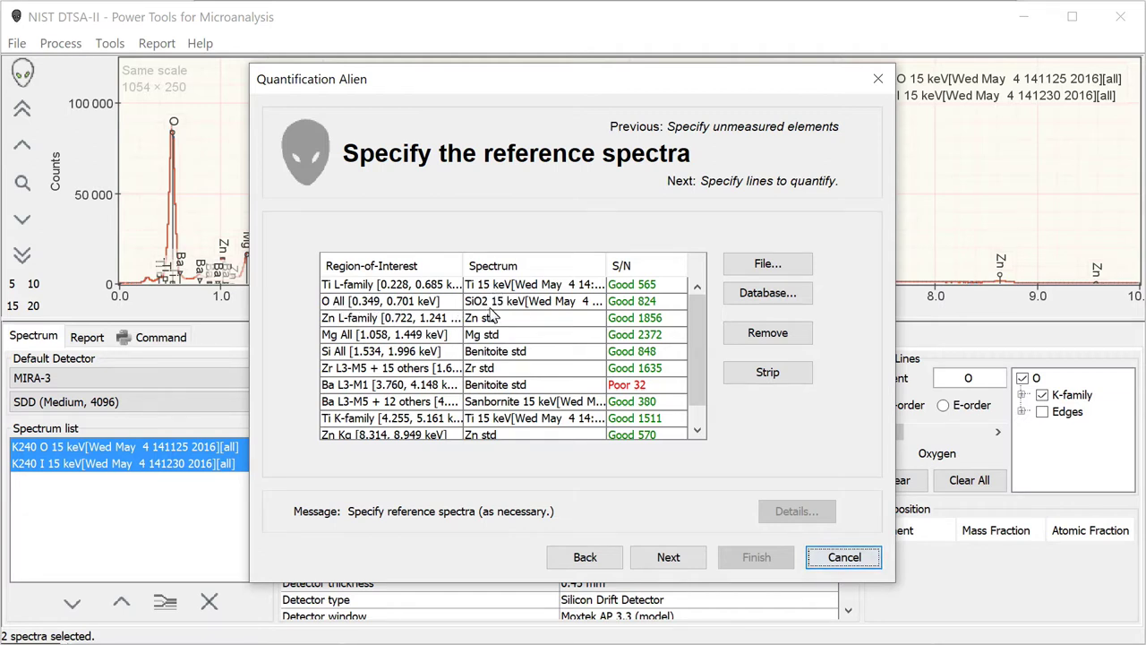
{"action": "scroll", "coordinate": [595, 391], "scroll_direction": "down", "scroll_amount": 1}
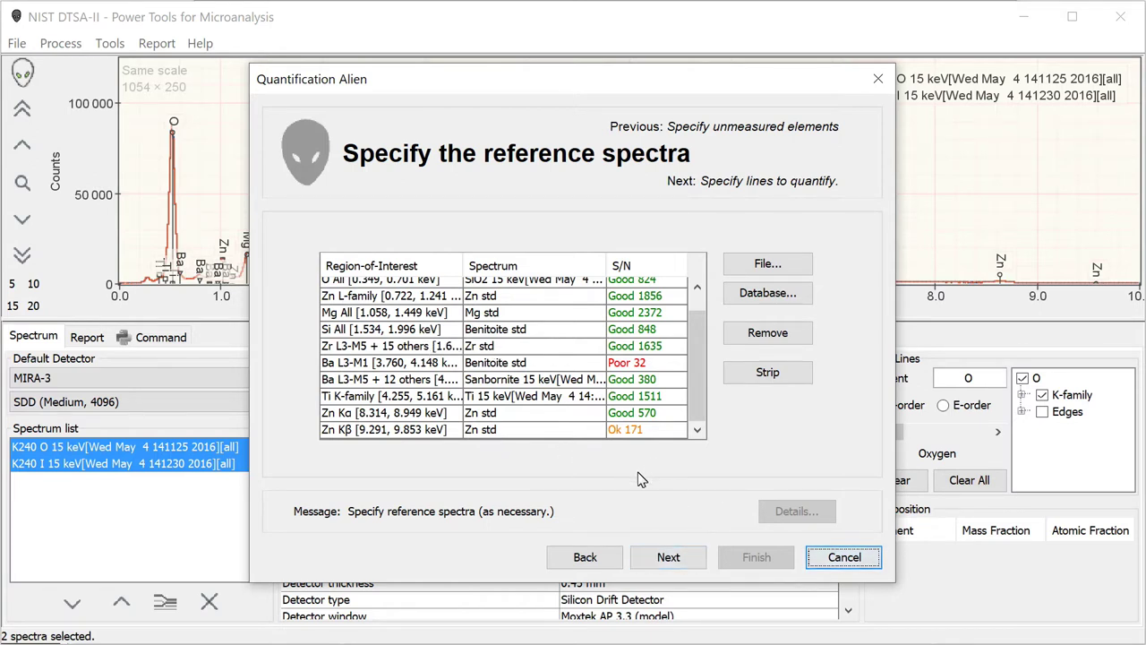
{"action": "left_click_drag", "start_coordinate": [698, 420], "coordinate": [699, 368]}
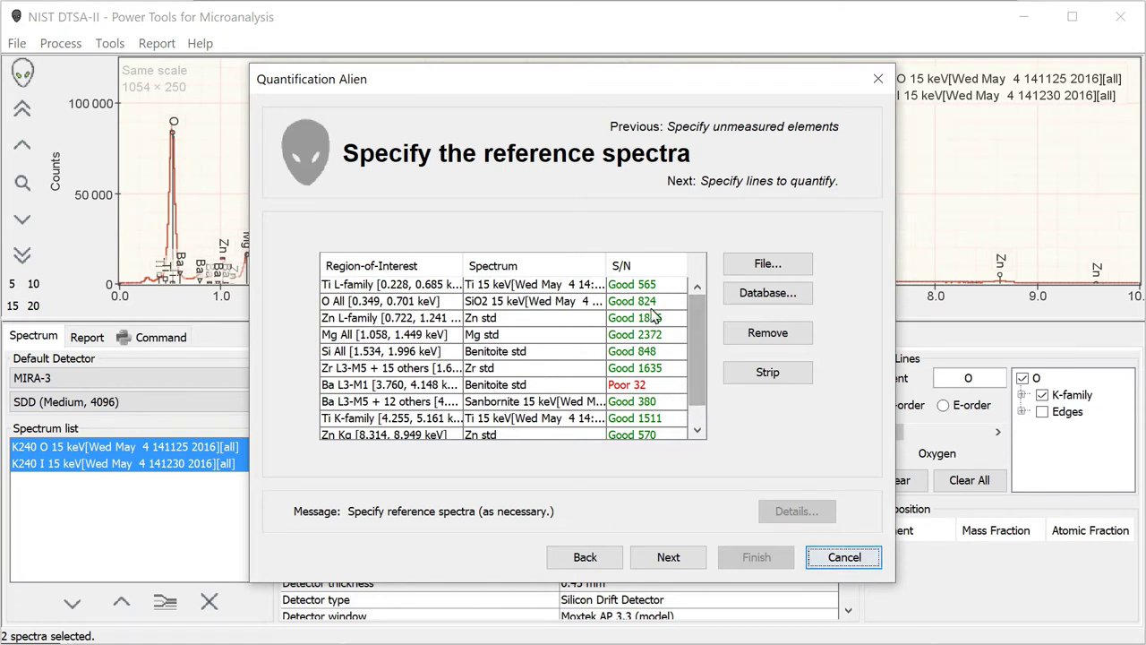
{"action": "left_click", "coordinate": [669, 557]}
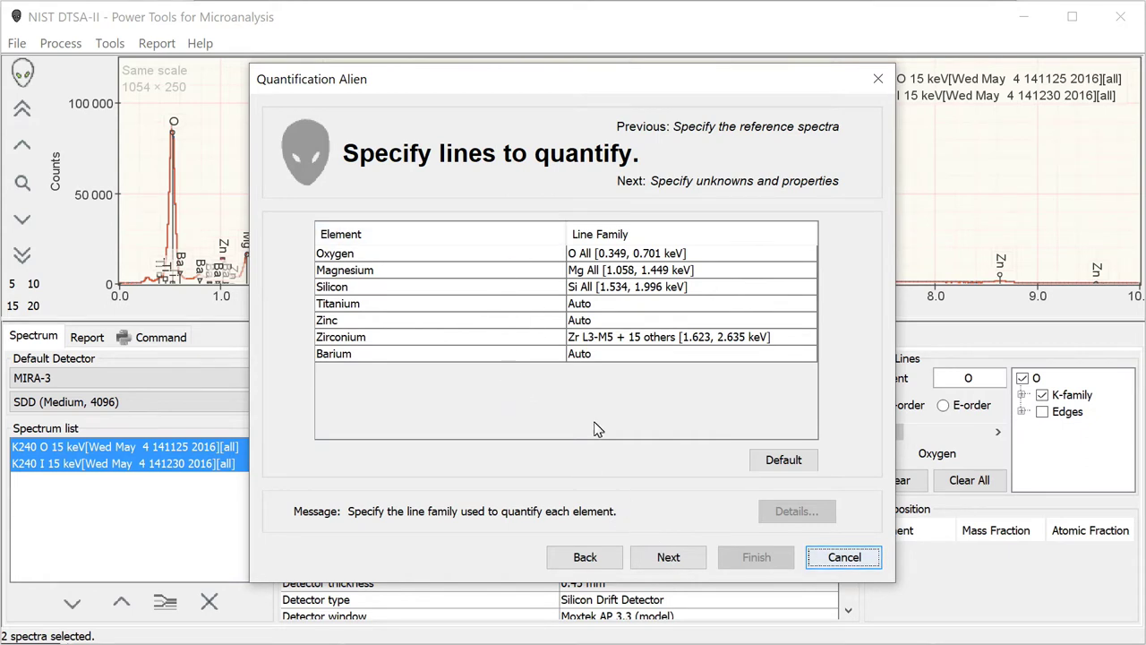
Check K240 O properties (15 kV, 117.9 s live time), select K240 I, and compute results.
{"action": "left_click", "coordinate": [669, 558]}
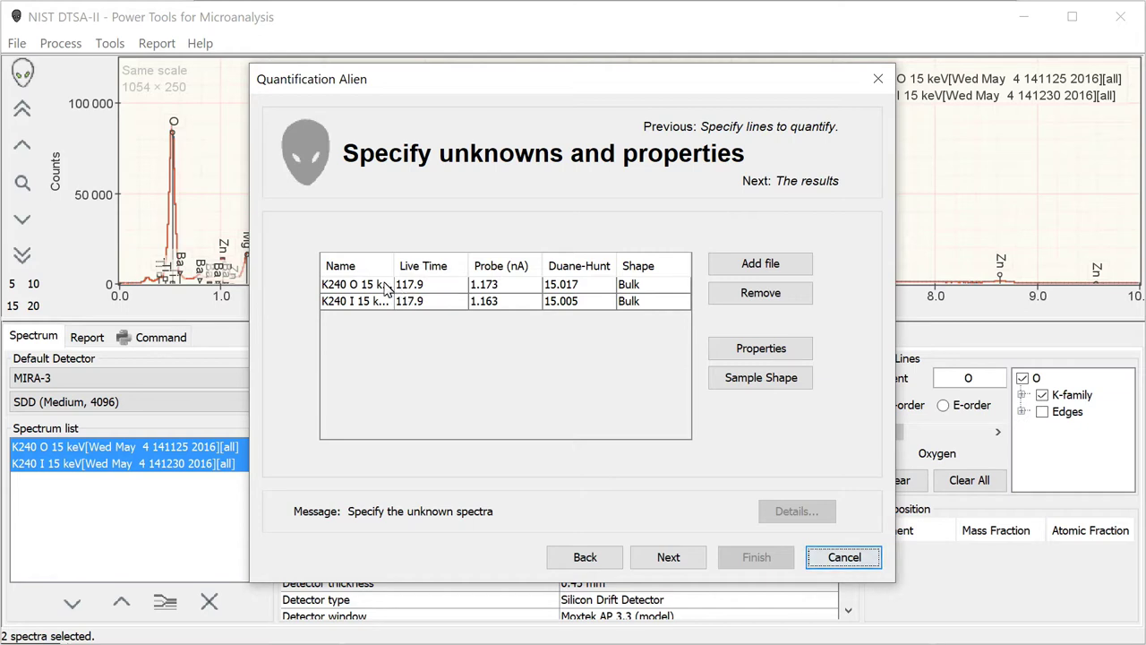
{"action": "left_click", "coordinate": [498, 286]}
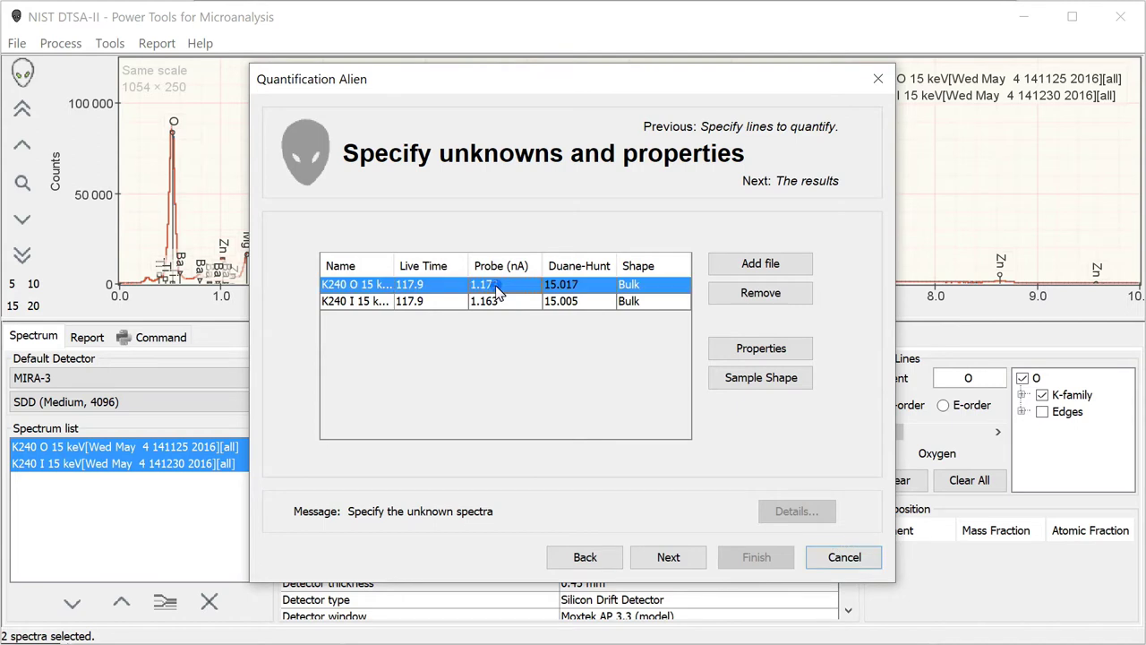
{"action": "left_click", "coordinate": [755, 351]}
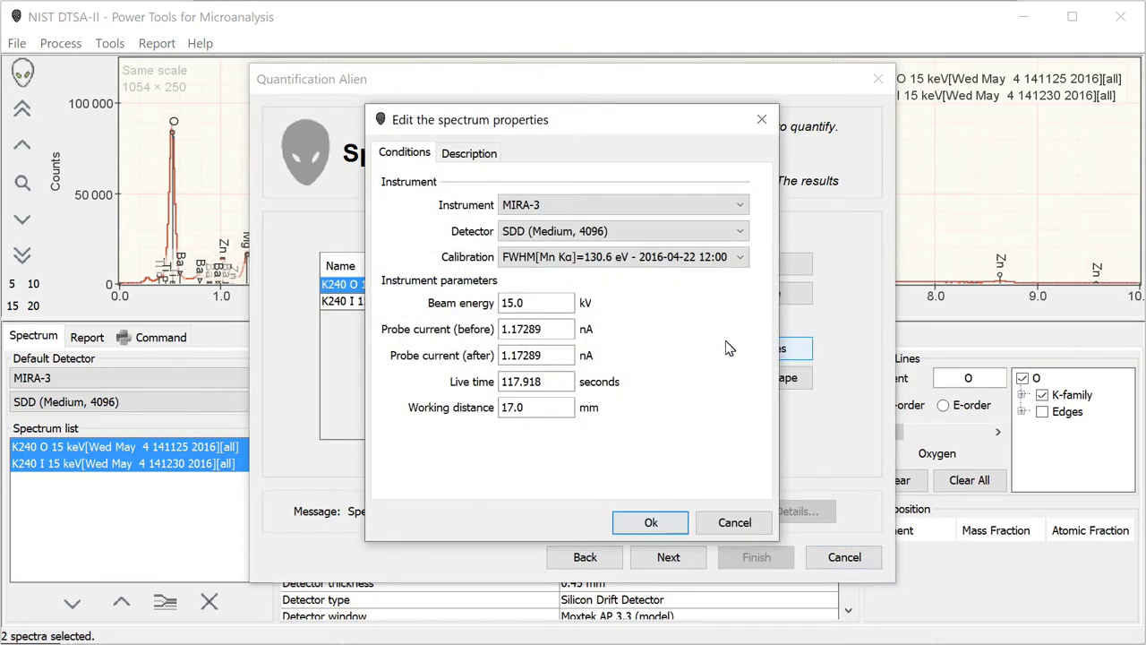
{"action": "left_click", "coordinate": [735, 523]}
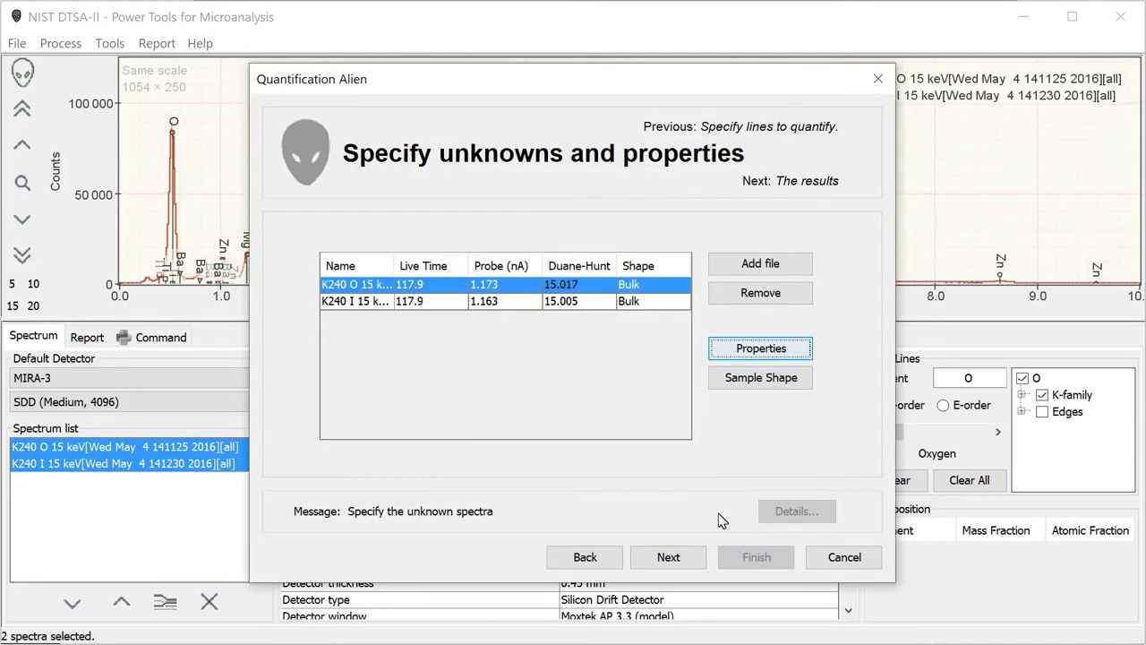
{"action": "left_click", "coordinate": [574, 302]}
{"action": "left_click", "coordinate": [575, 284]}
{"action": "left_click", "coordinate": [574, 301]}
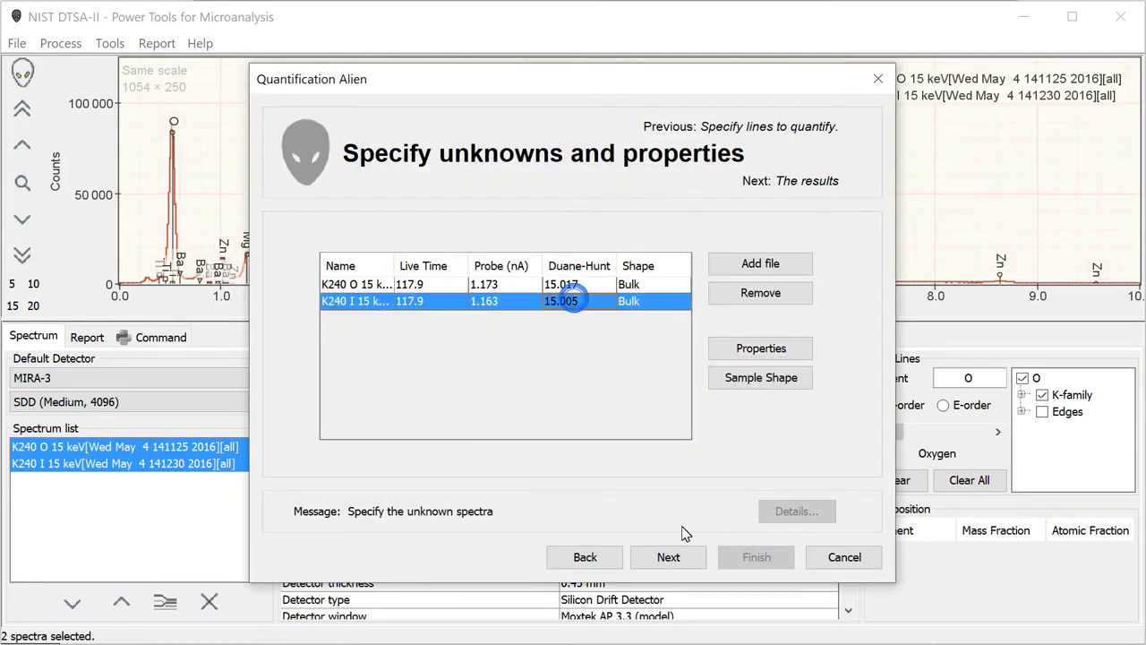
{"action": "left_click", "coordinate": [670, 559]}
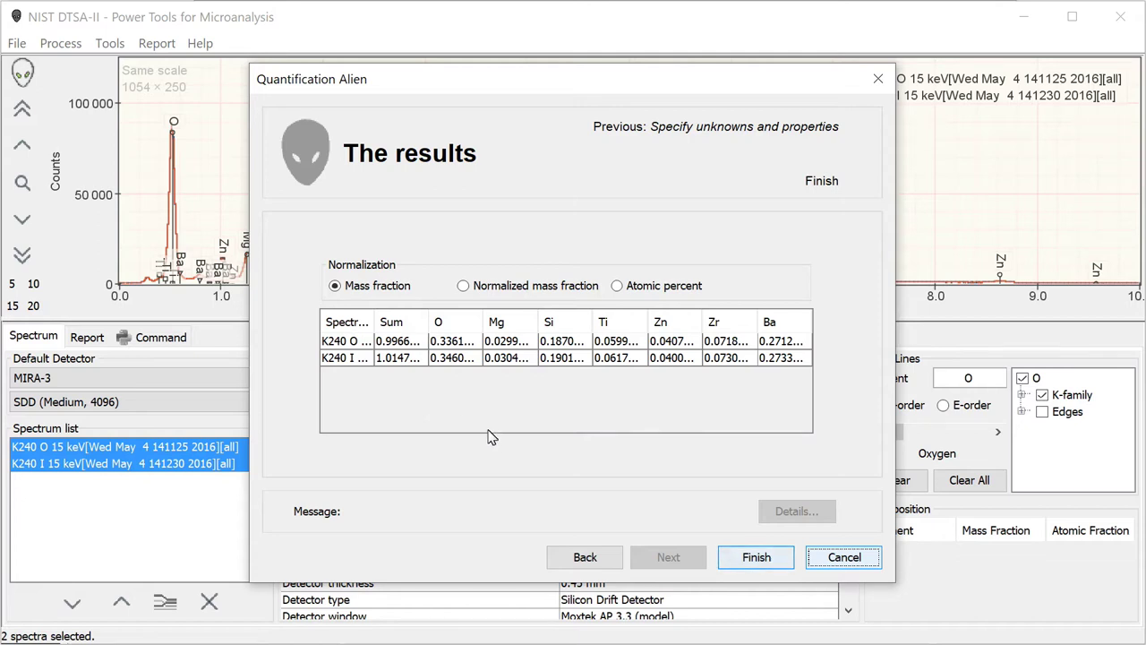
Finish the quantification and display the K240 O spectrum with its composition.
{"action": "left_click", "coordinate": [745, 559]}
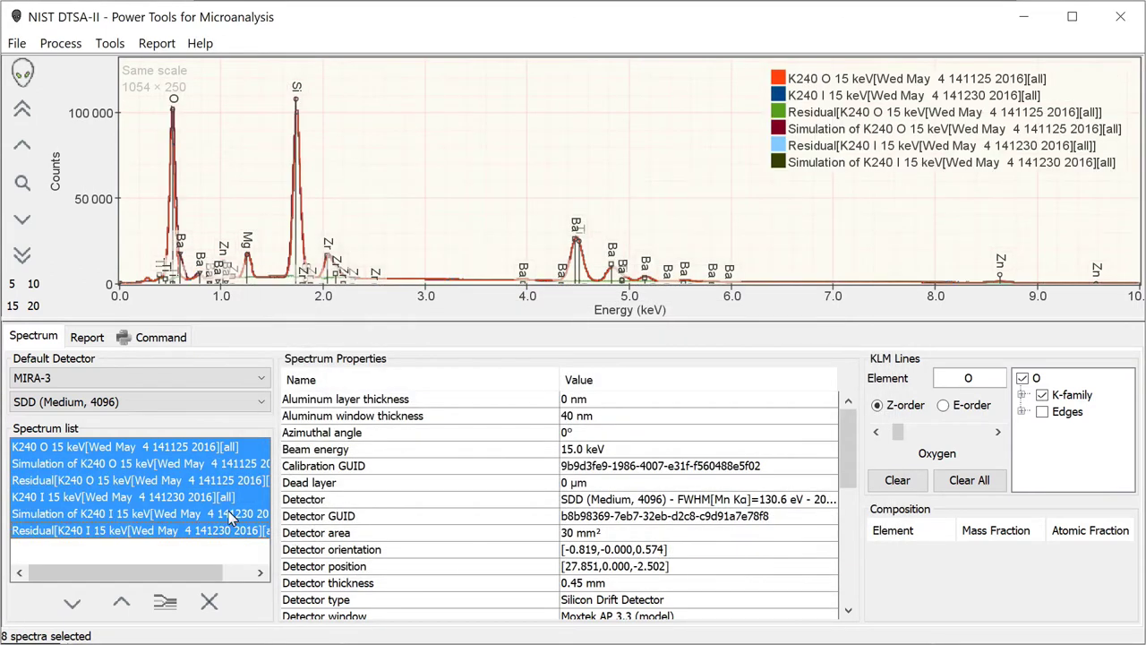
{"action": "left_click", "coordinate": [176, 447]}
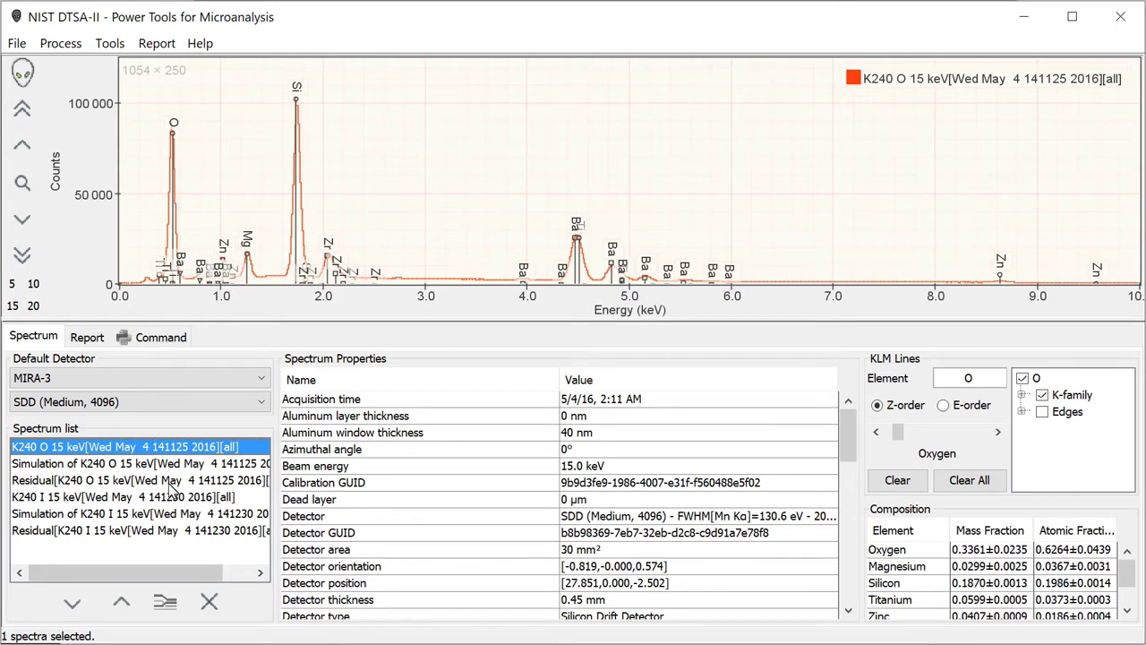
Overlay the K240 O residual, clear all element line markers, and zoom the count axis.
{"action": "left_click", "coordinate": [169, 481], "text": "ctrl"}
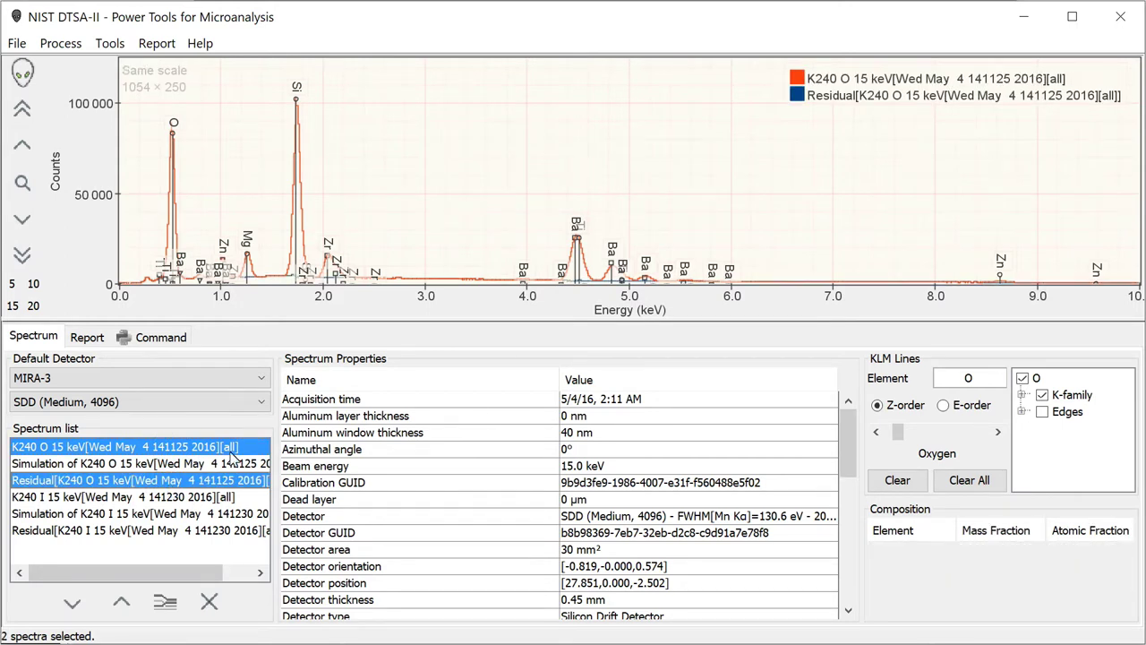
{"action": "left_click", "coordinate": [969, 481]}
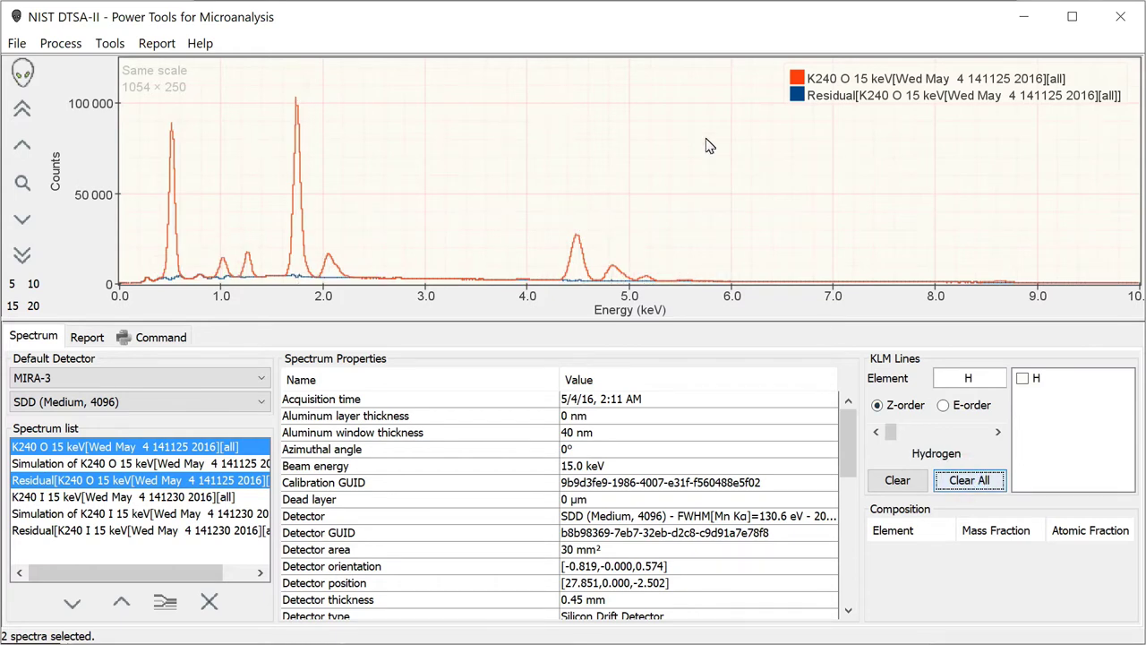
{"action": "scroll", "coordinate": [707, 128], "scroll_direction": "up", "scroll_amount": 2}
{"action": "scroll", "coordinate": [708, 128], "scroll_direction": "up", "scroll_amount": 2}
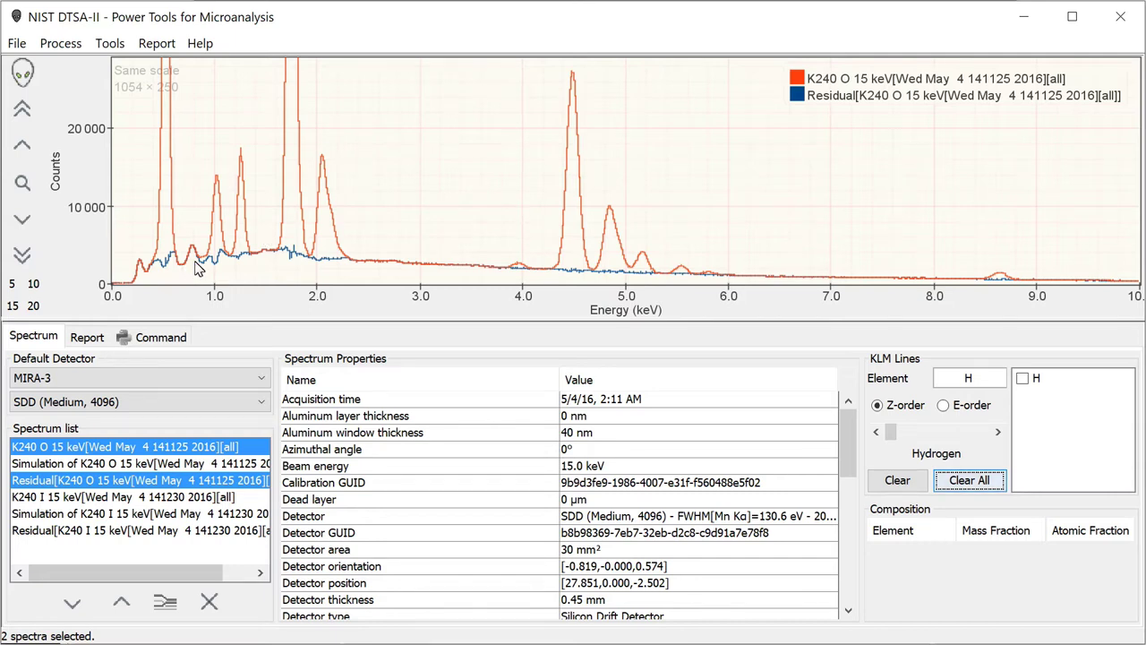
Switch the plot to the K240 I spectrum overlaid with its fit residual.
{"action": "left_click", "coordinate": [172, 497]}
{"action": "left_click", "coordinate": [166, 531], "text": "ctrl"}
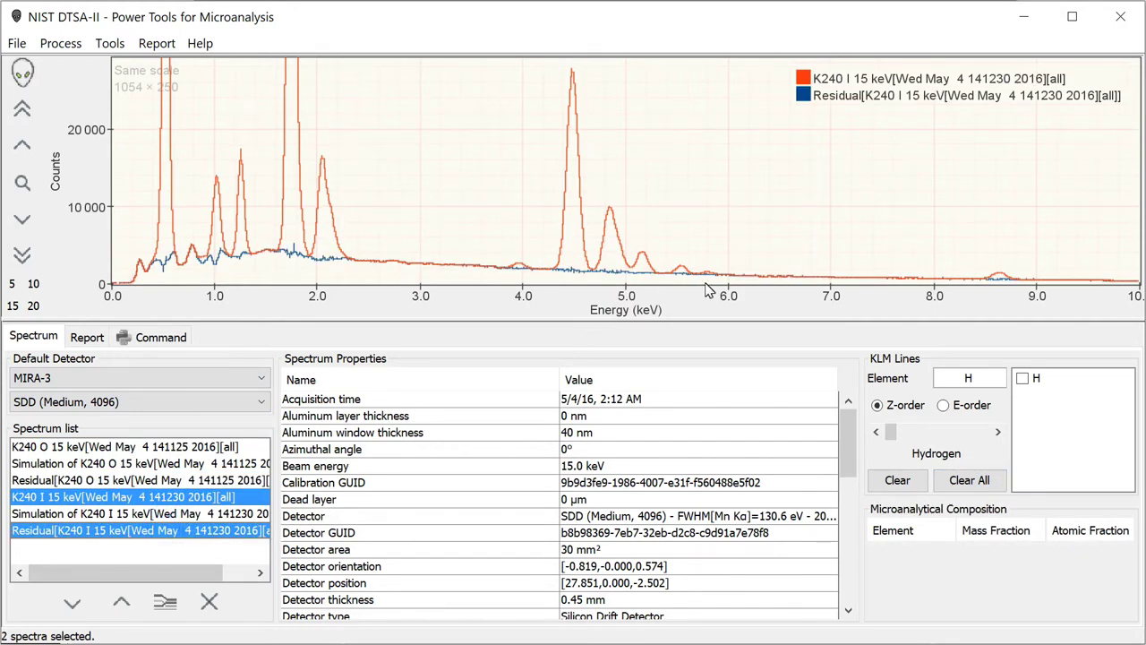
{"action": "left_click", "coordinate": [103, 324]}
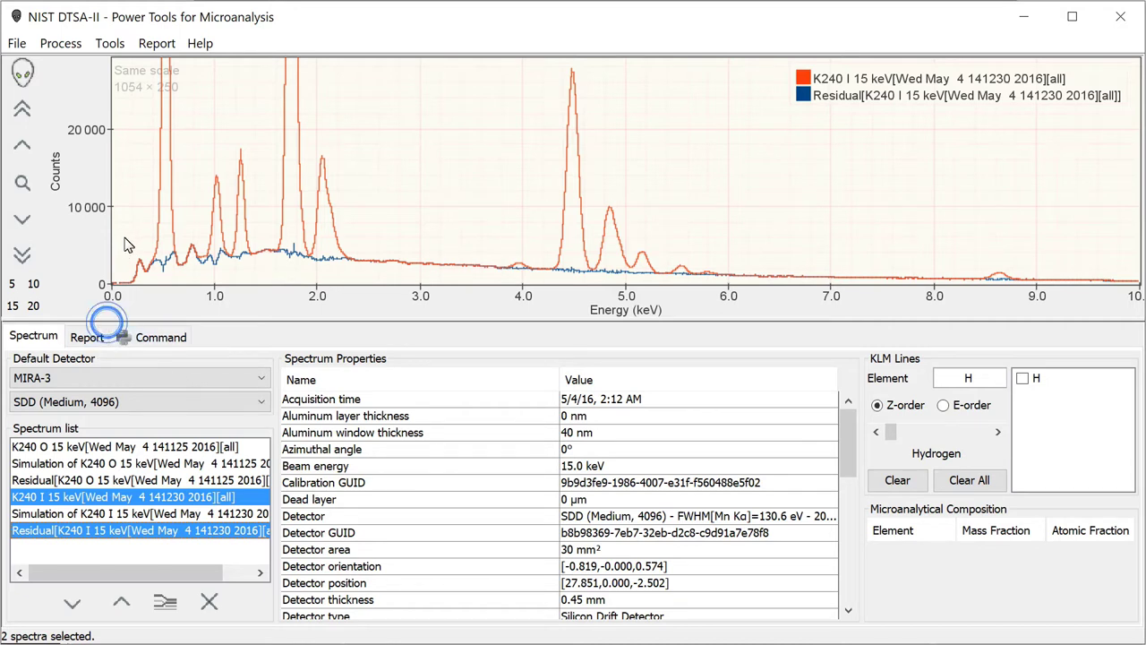
Show the quantification report and scroll down to its Results table.
{"action": "left_click", "coordinate": [92, 342]}
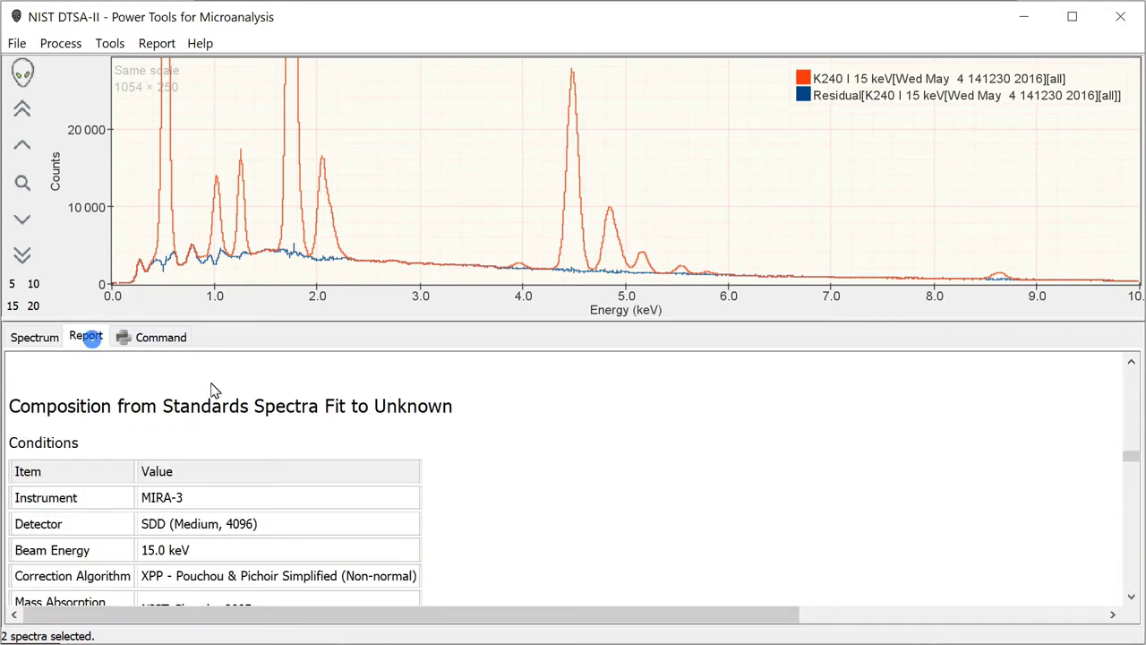
{"action": "scroll", "coordinate": [300, 424], "scroll_direction": "down", "scroll_amount": 2}
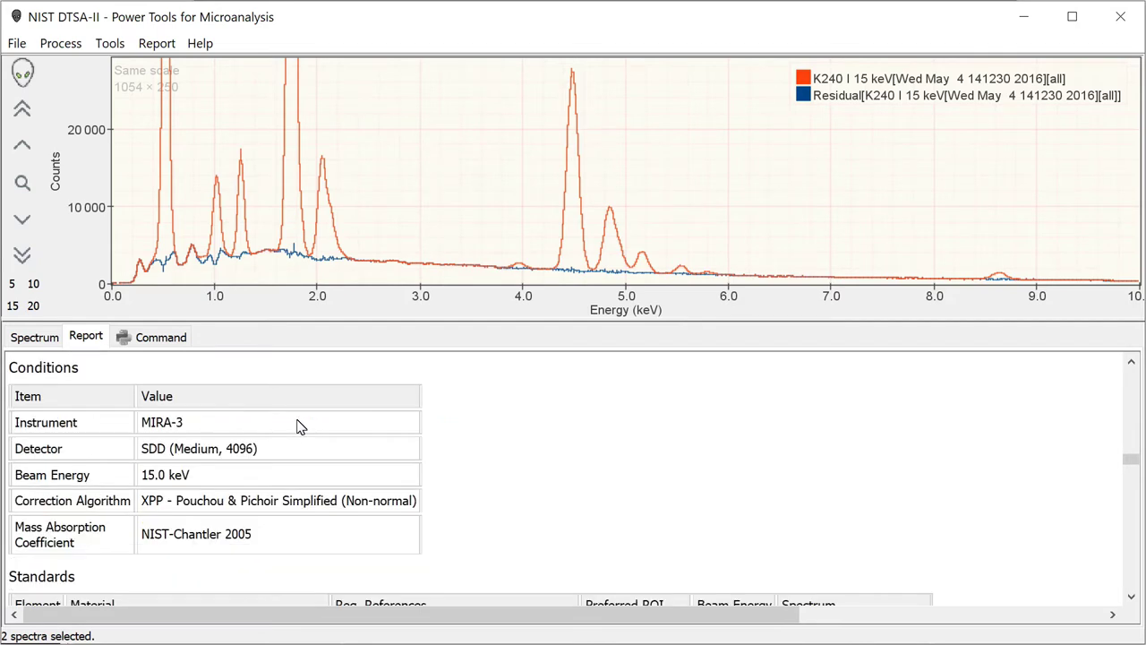
{"action": "scroll", "coordinate": [300, 426], "scroll_direction": "down", "scroll_amount": 6}
{"action": "scroll", "coordinate": [300, 428], "scroll_direction": "down", "scroll_amount": 6}
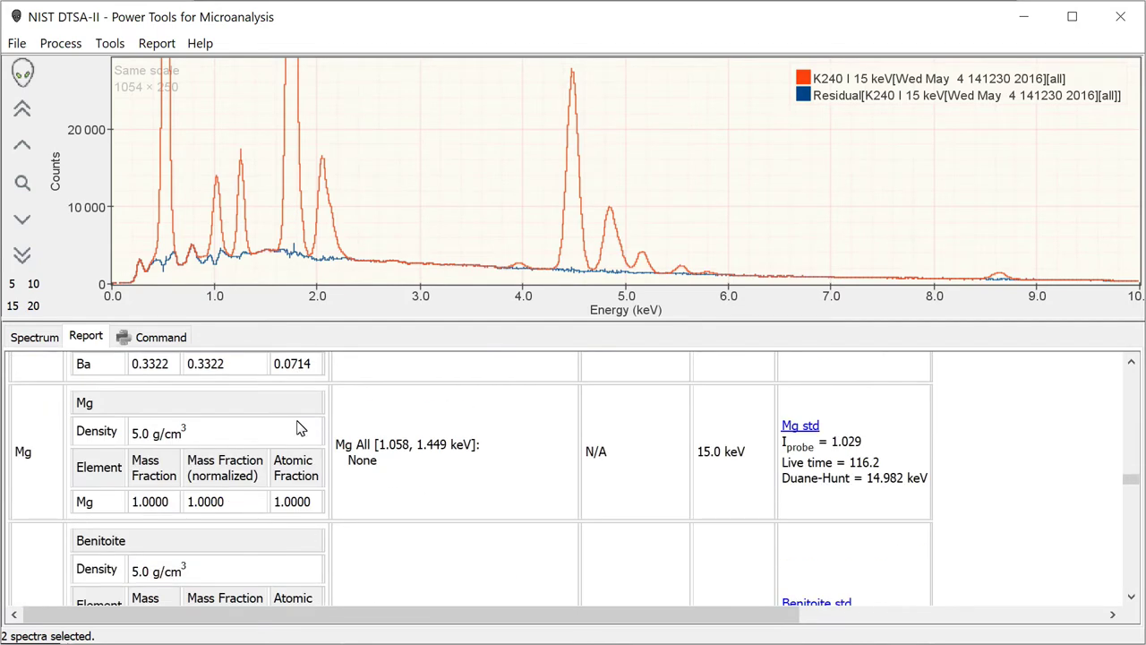
{"action": "scroll", "coordinate": [300, 429], "scroll_direction": "down", "scroll_amount": 6}
{"action": "scroll", "coordinate": [296, 432], "scroll_direction": "down", "scroll_amount": 3}
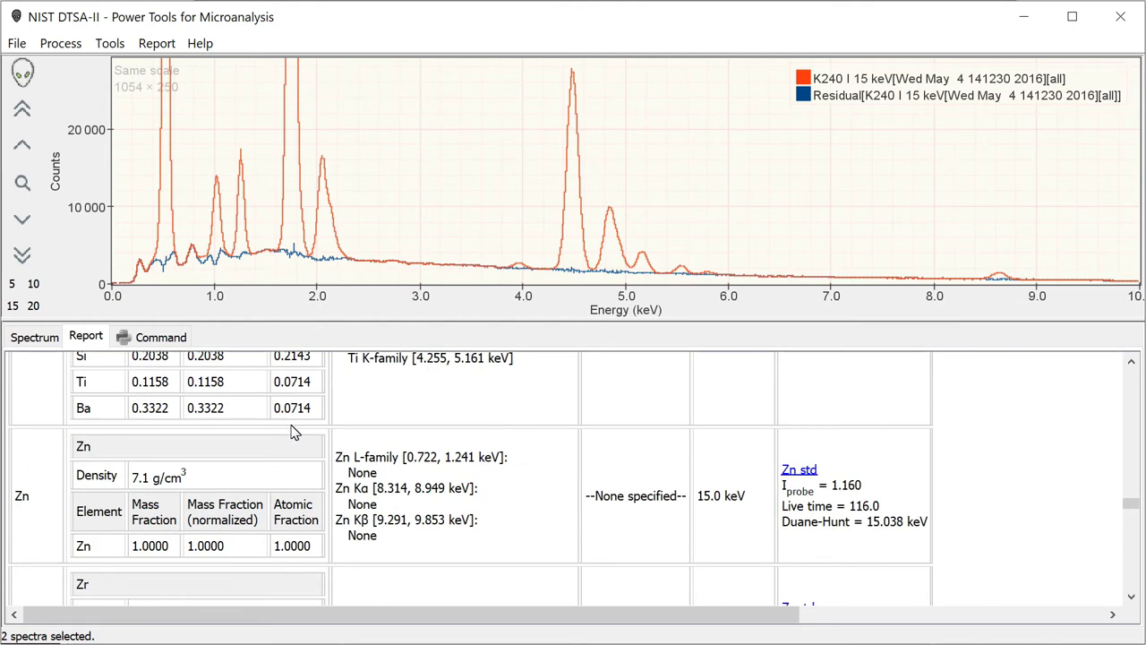
{"action": "scroll", "coordinate": [296, 433], "scroll_direction": "down", "scroll_amount": 9}
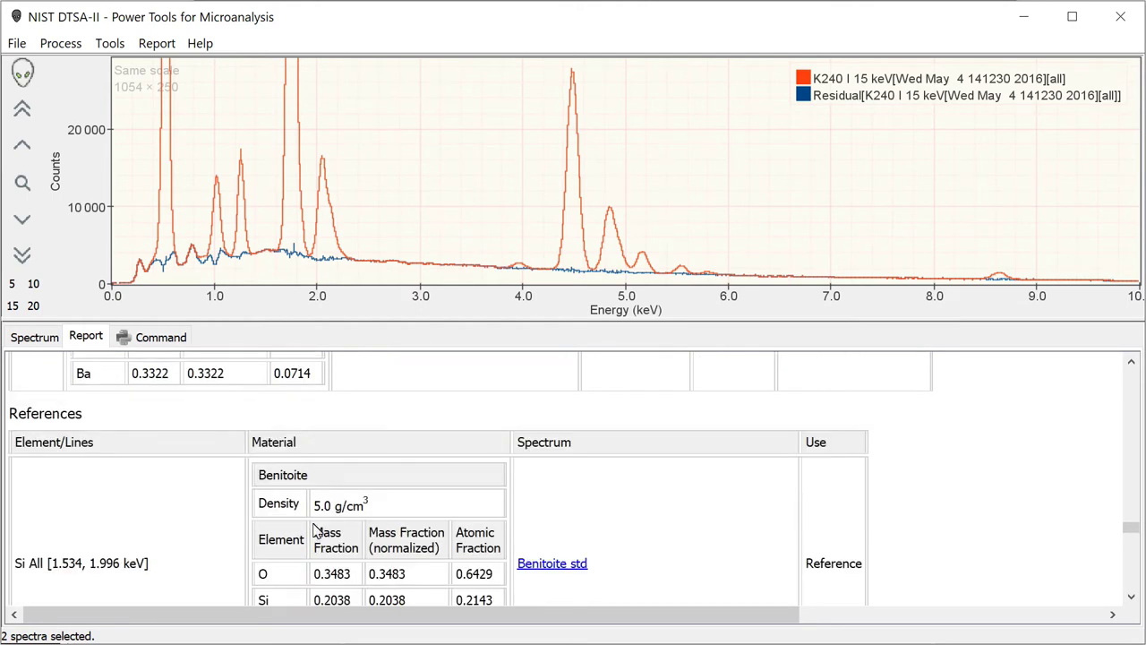
{"action": "scroll", "coordinate": [313, 528], "scroll_direction": "down", "scroll_amount": 8}
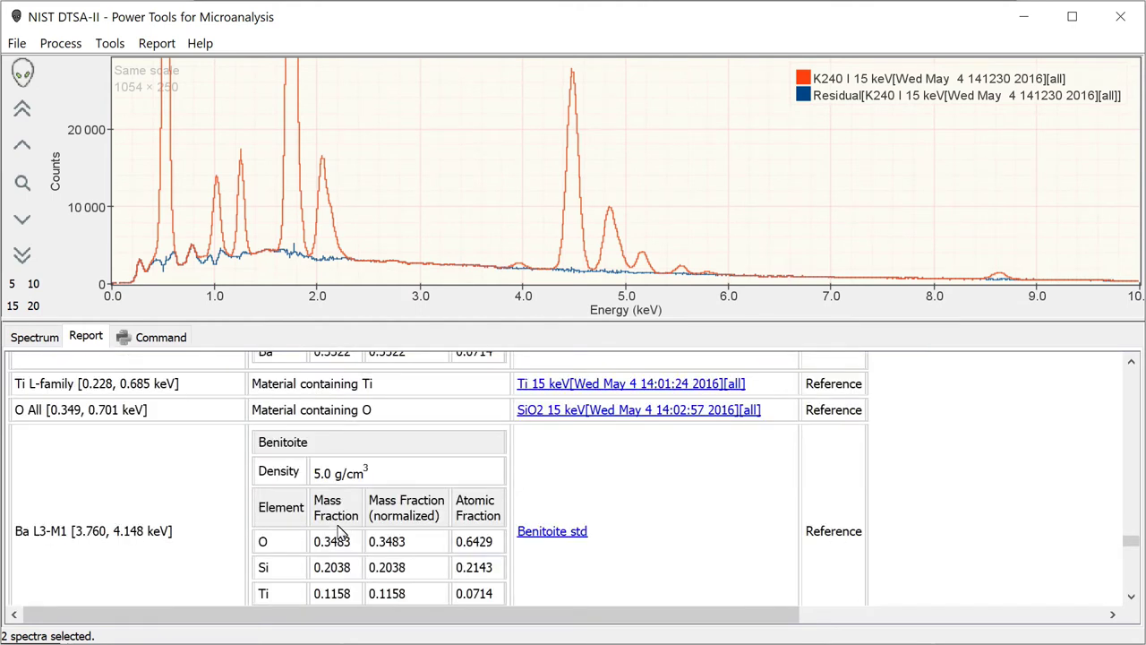
{"action": "scroll", "coordinate": [341, 533], "scroll_direction": "down", "scroll_amount": 6}
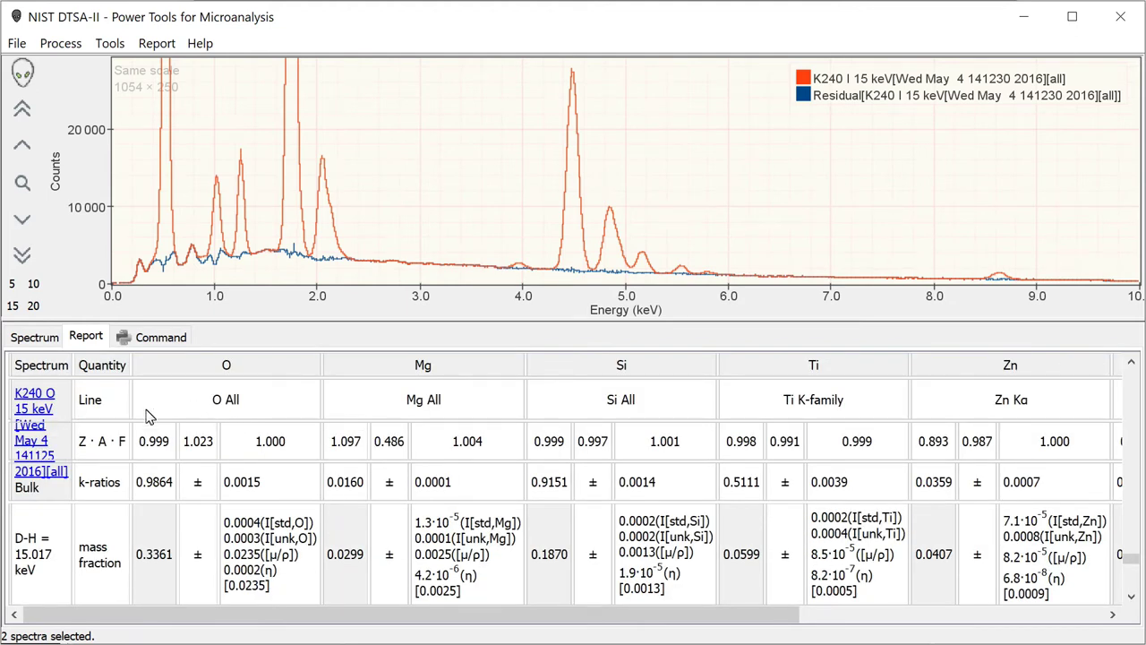
Open the session report in the web browser.
{"action": "left_click", "coordinate": [328, 320]}
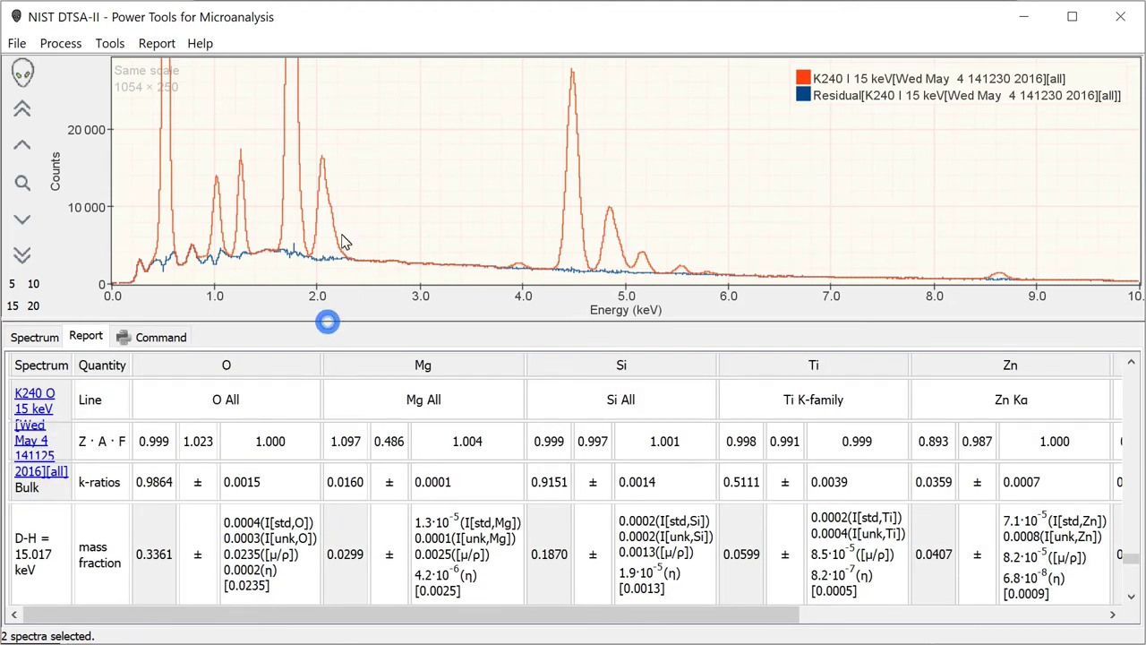
{"action": "right_click", "coordinate": [298, 463]}
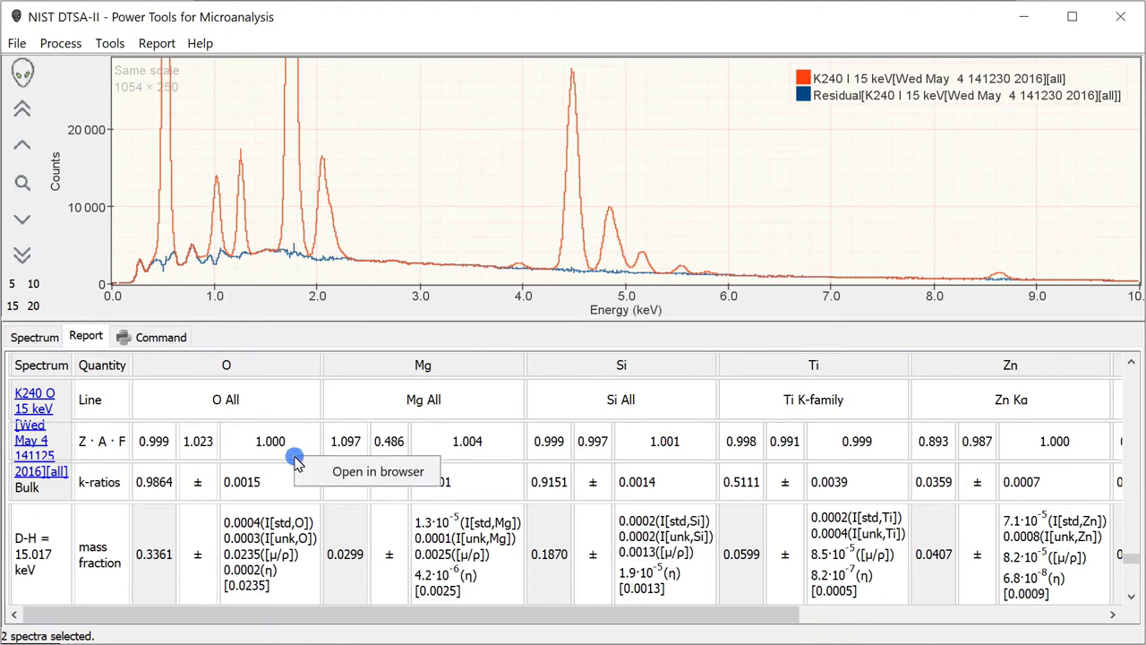
{"action": "left_click", "coordinate": [356, 464]}
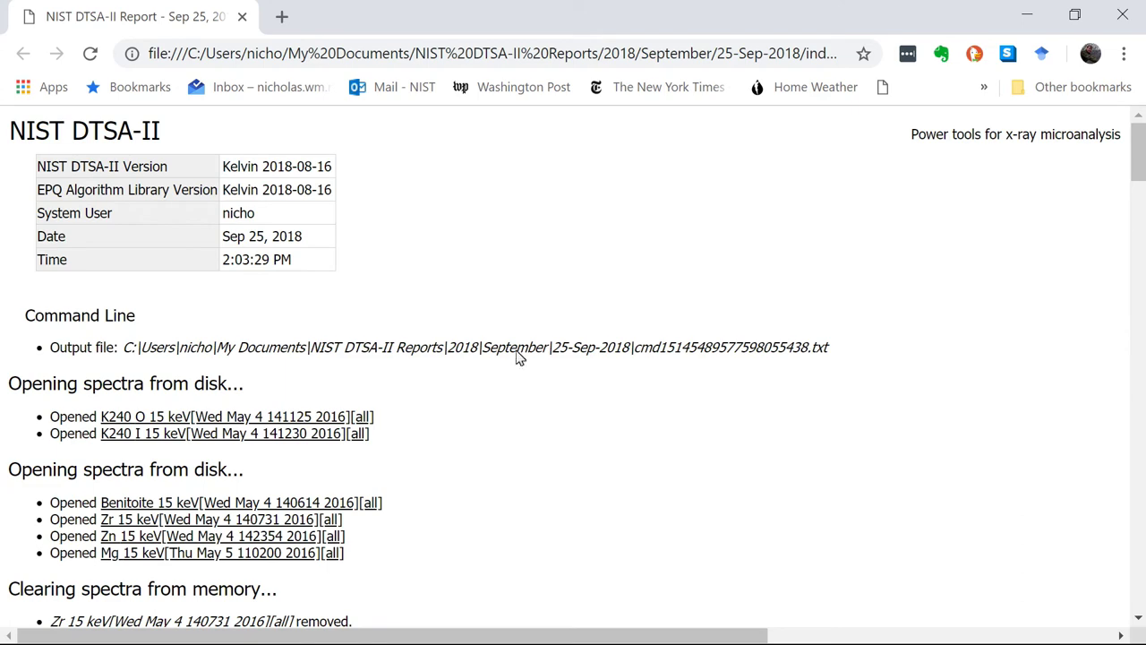
Inspect the Results mass fractions, selecting O 0.3361 and Mg 0.0299.
{"action": "scroll", "coordinate": [560, 346], "scroll_direction": "down", "scroll_amount": 10}
{"action": "scroll", "coordinate": [561, 346], "scroll_direction": "down", "scroll_amount": 20}
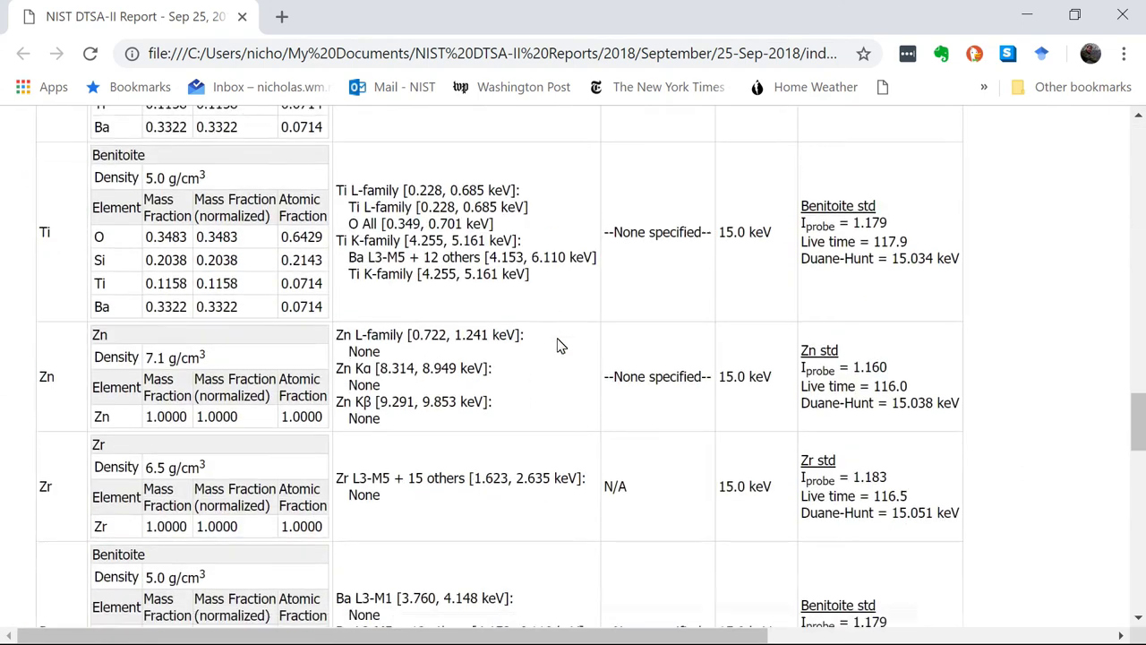
{"action": "scroll", "coordinate": [557, 345], "scroll_direction": "up", "scroll_amount": 4}
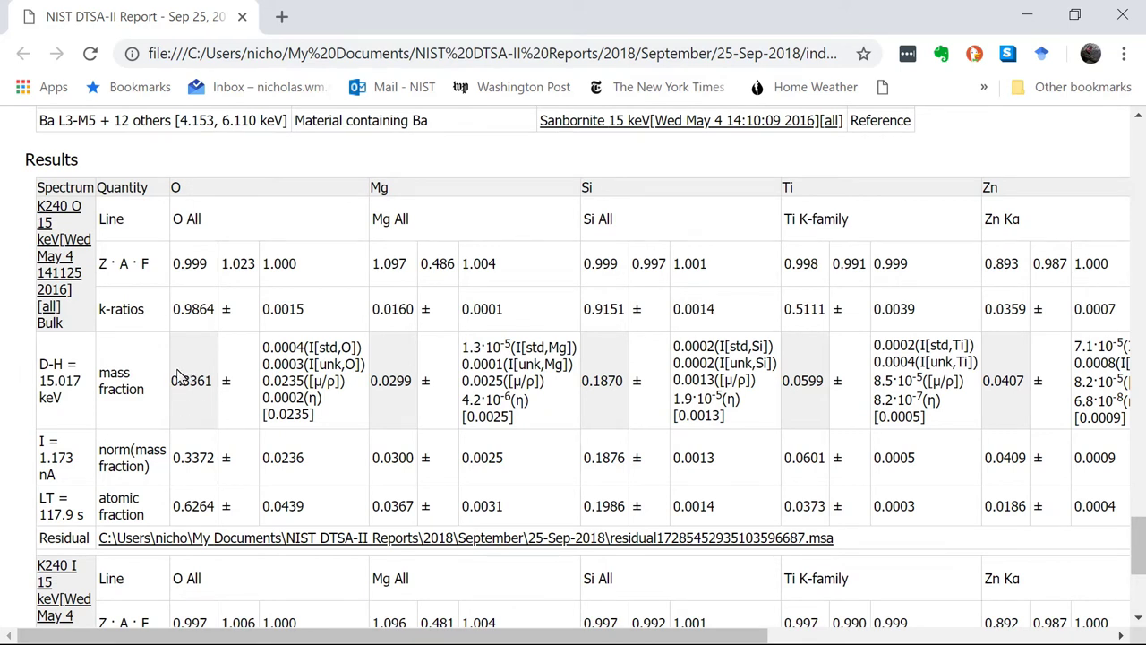
{"action": "left_click_drag", "start_coordinate": [172, 381], "coordinate": [212, 382]}
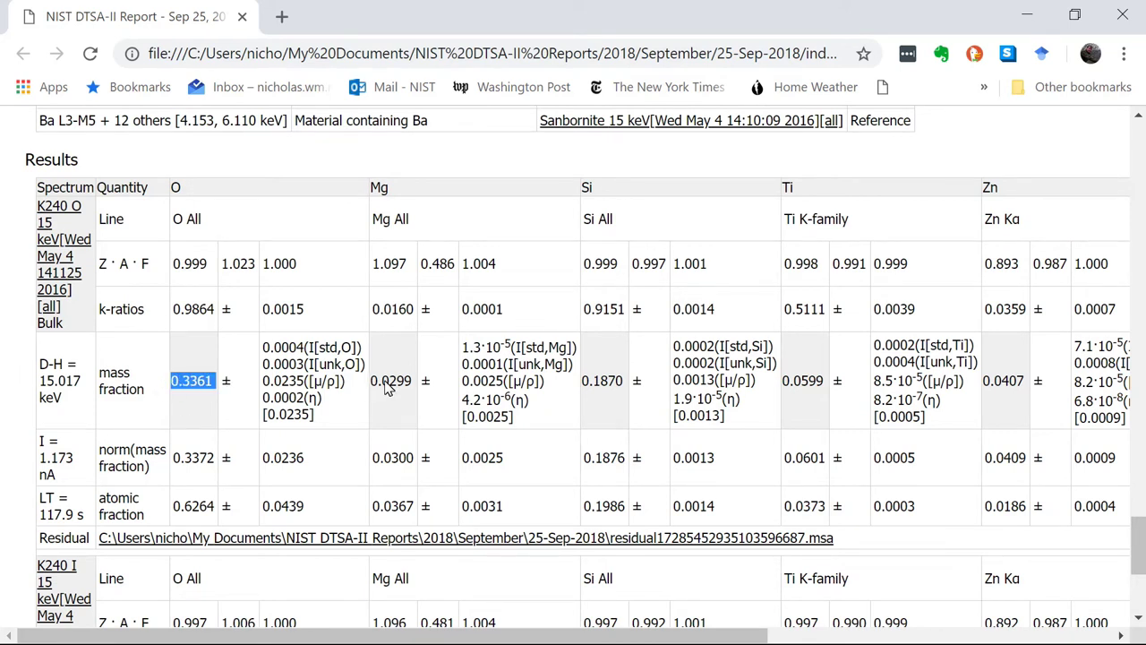
{"action": "left_click_drag", "start_coordinate": [372, 381], "coordinate": [430, 381]}
{"action": "left_click_drag", "start_coordinate": [600, 383], "coordinate": [634, 379]}
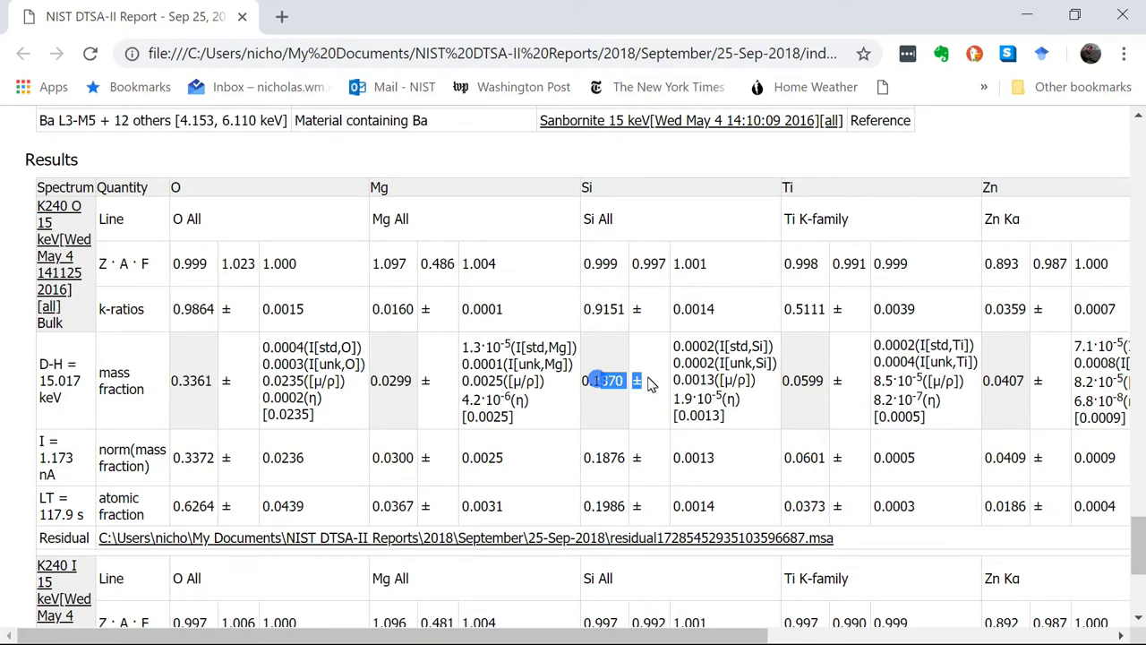
{"action": "left_click", "coordinate": [810, 377]}
Scroll further through the report, then minimise Chrome to return to DTSA-II.
{"action": "scroll", "coordinate": [872, 374], "scroll_direction": "down", "scroll_amount": 1}
{"action": "scroll", "coordinate": [871, 375], "scroll_direction": "down", "scroll_amount": 3}
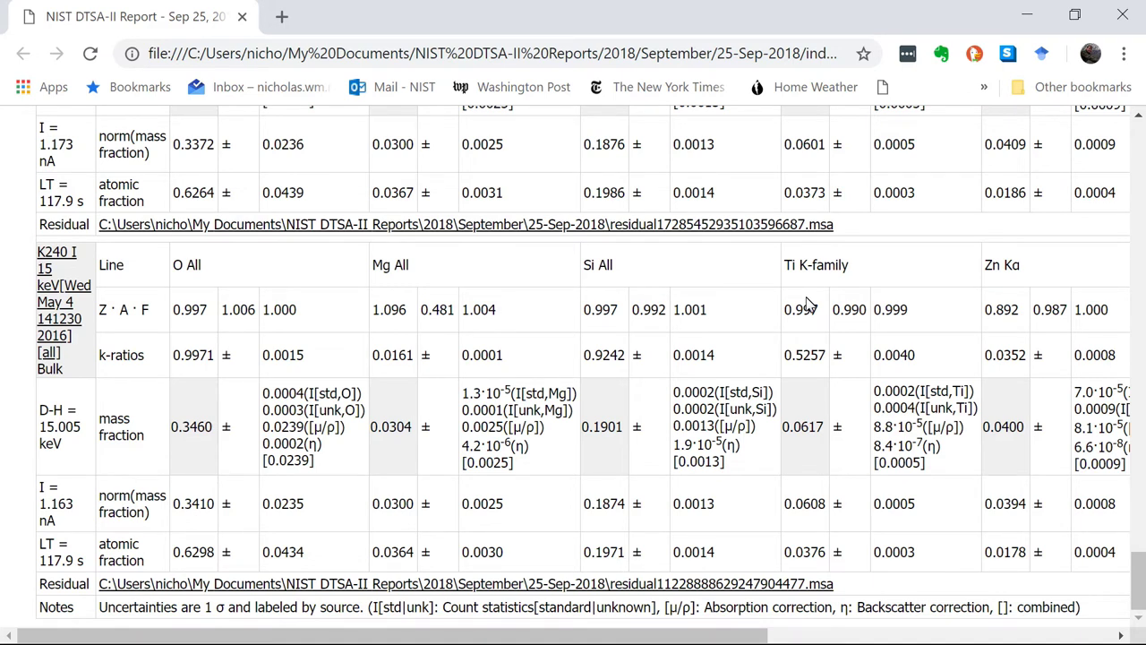
{"action": "left_click", "coordinate": [1028, 16]}
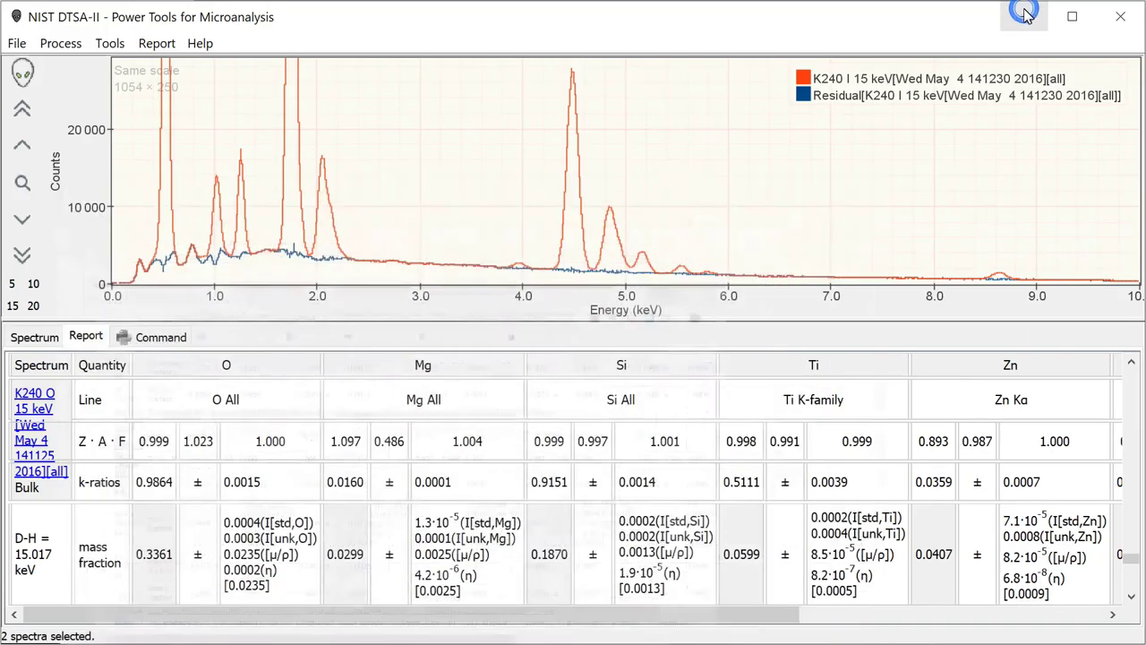